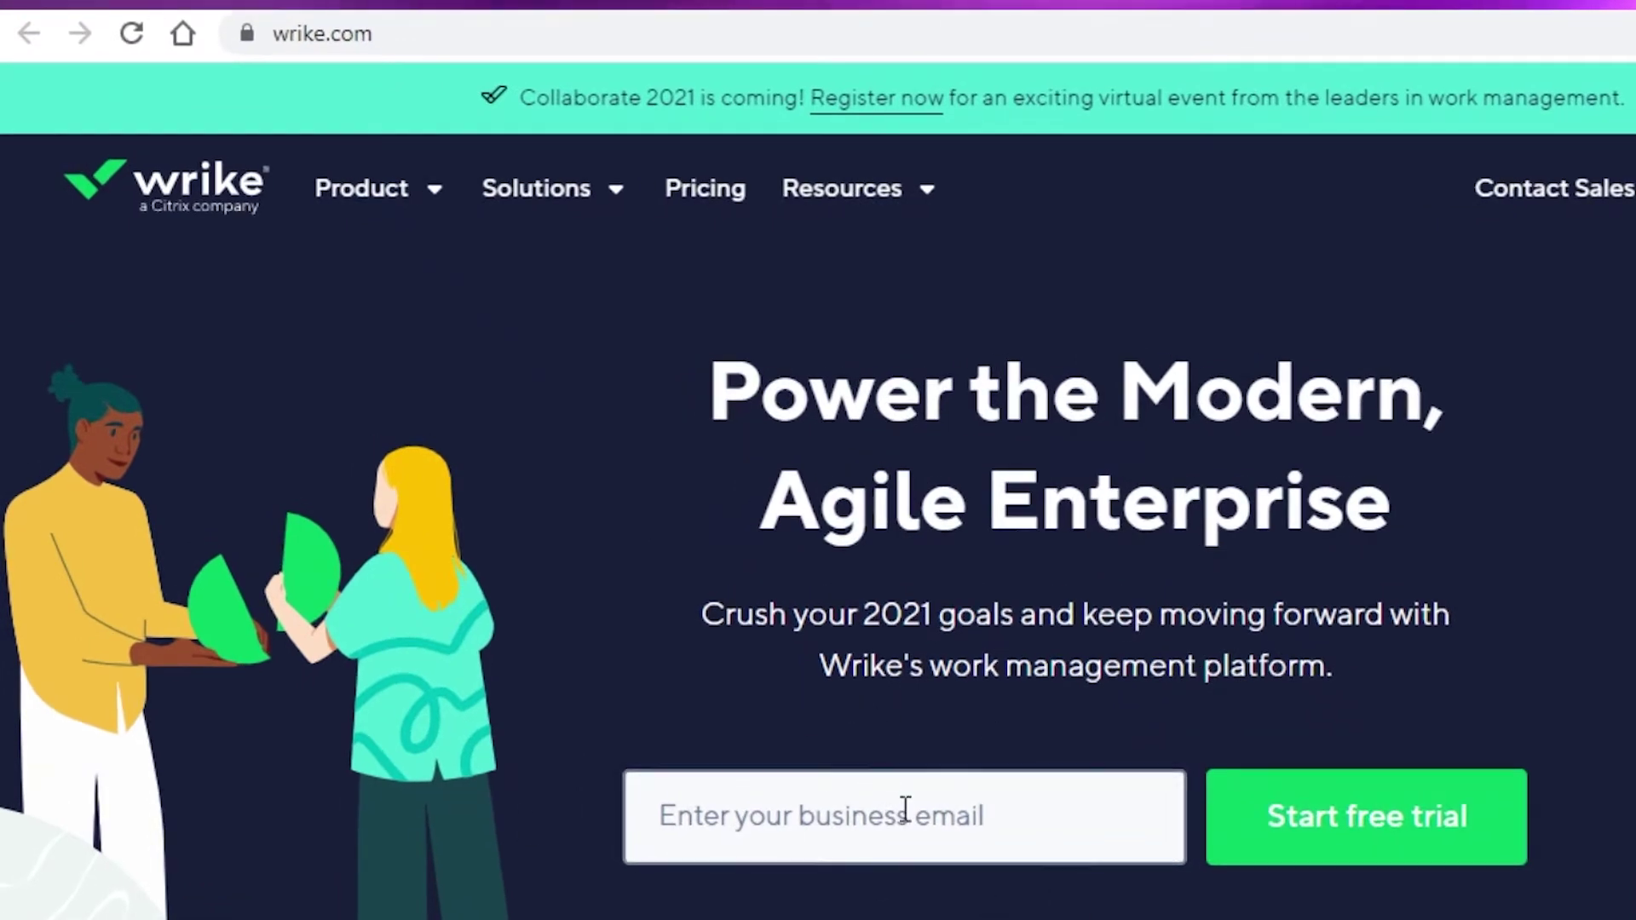
- Start the Wrike free trial using the saved business email address from autofill
left_click(905, 815)
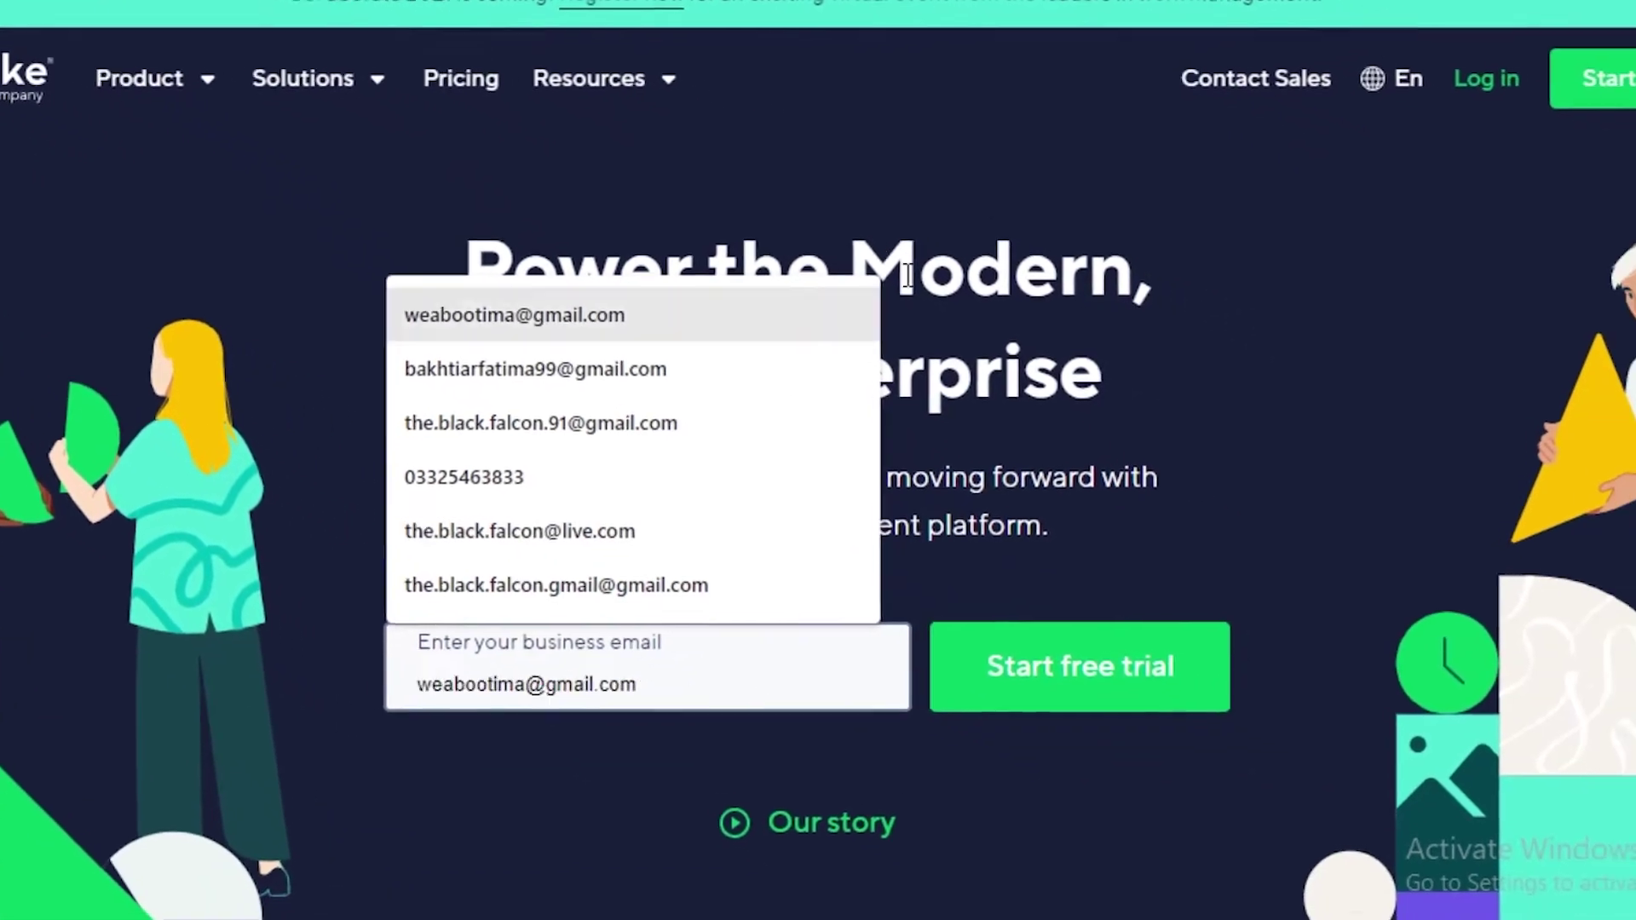
left_click(424, 294)
left_click(1061, 645)
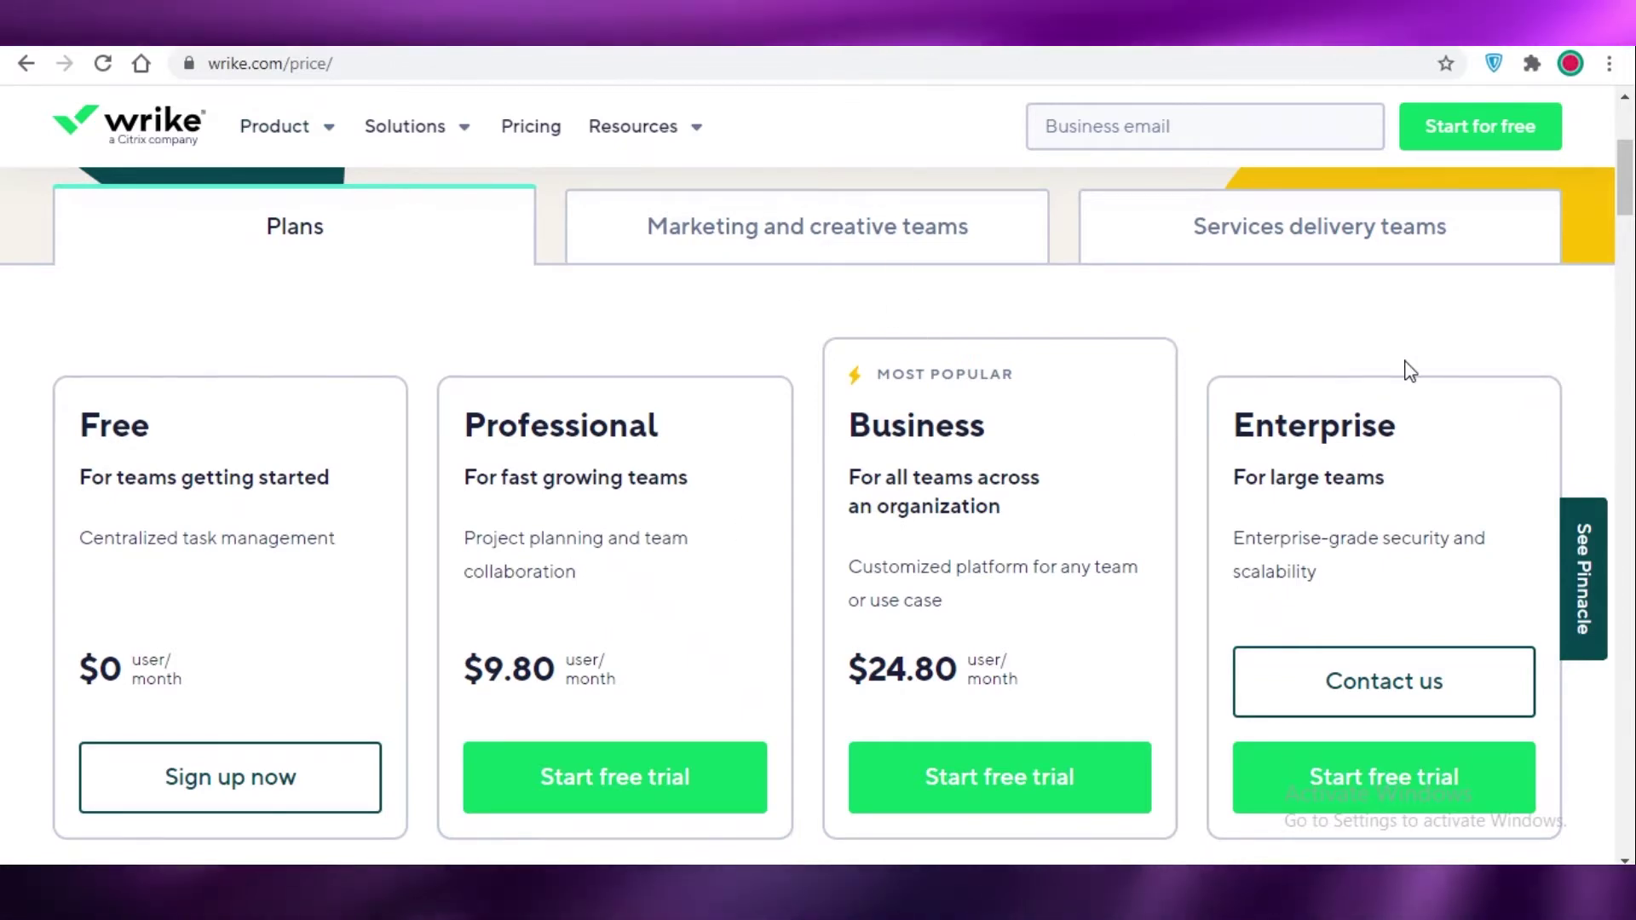
scroll(1310, 514, "down", 1)
scroll(222, 563, "down", 5)
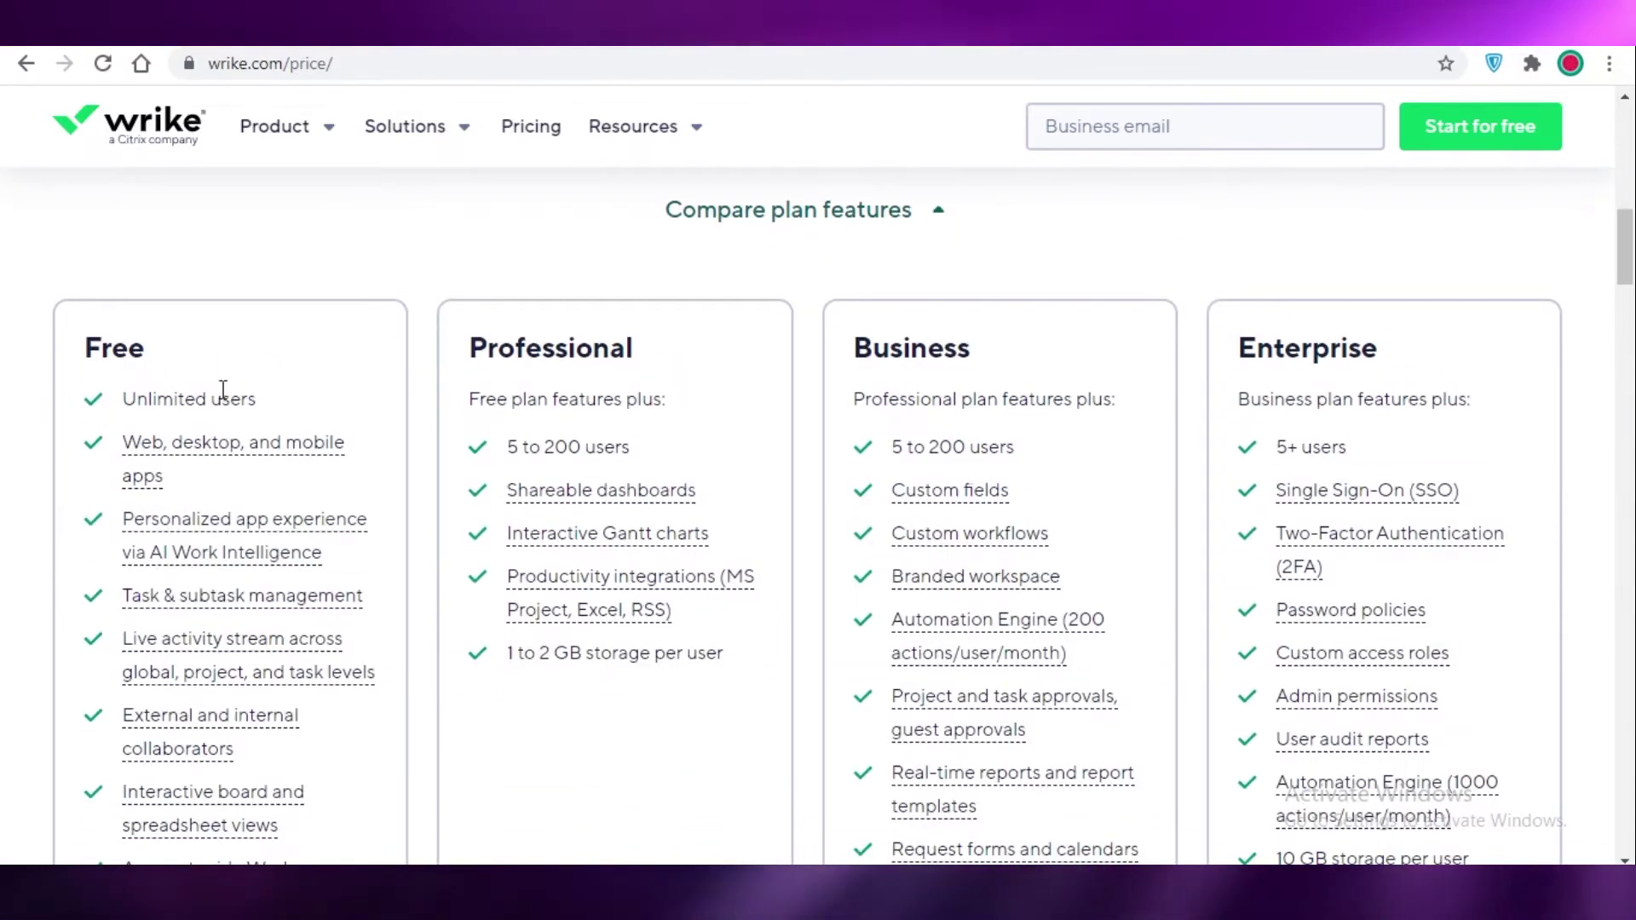
scroll(224, 397, "down", 1)
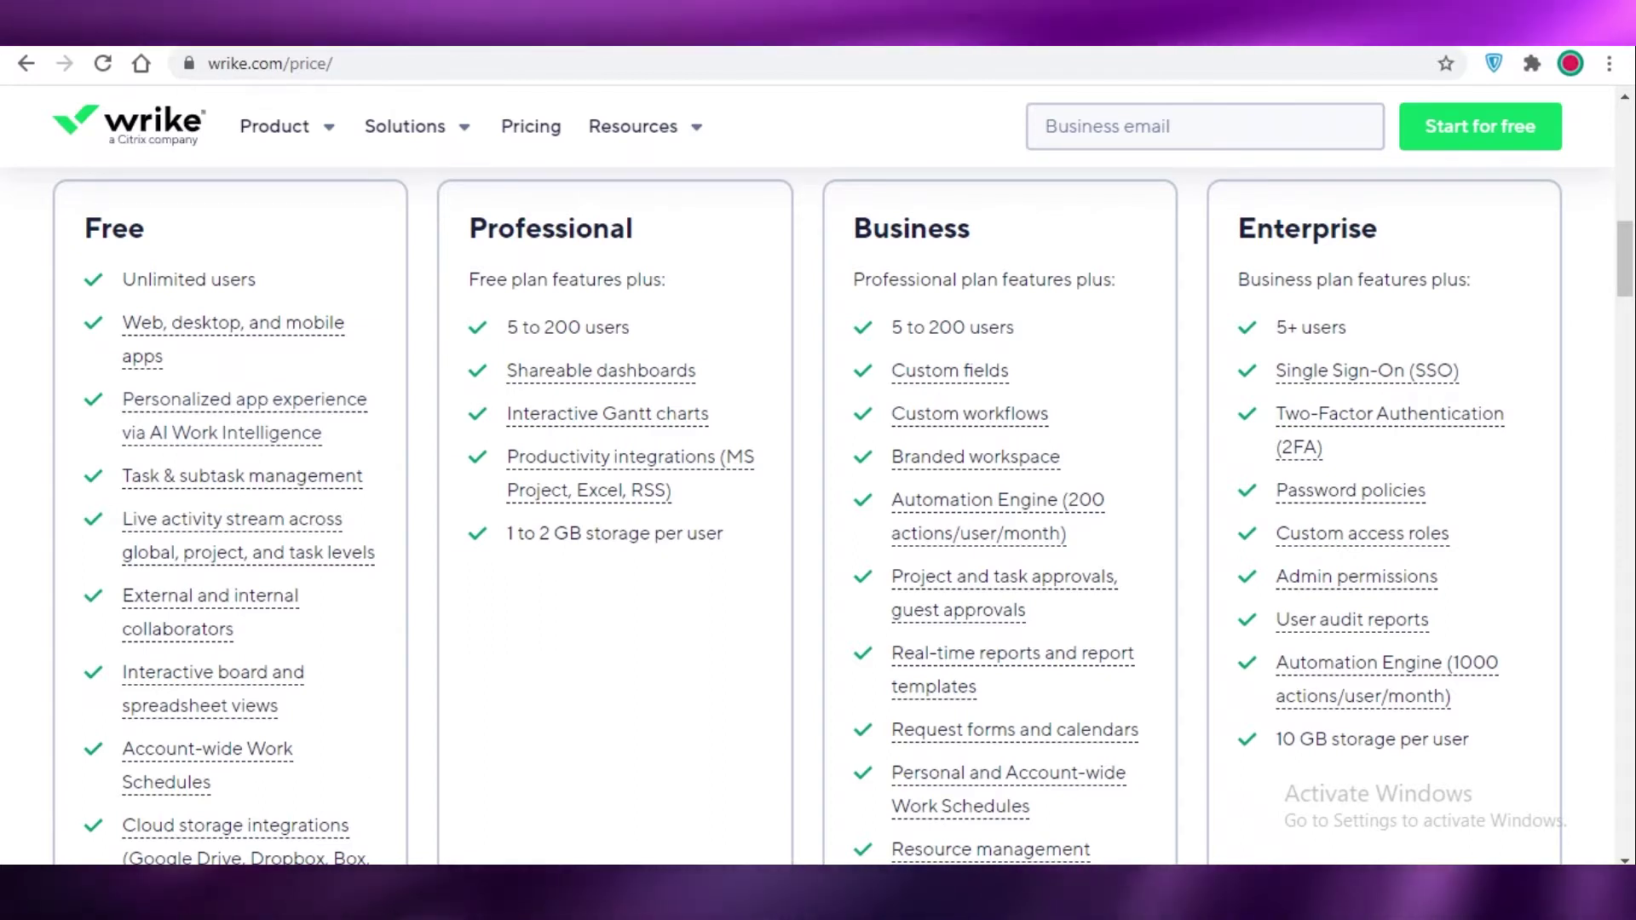
scroll(372, 632, "down", 1)
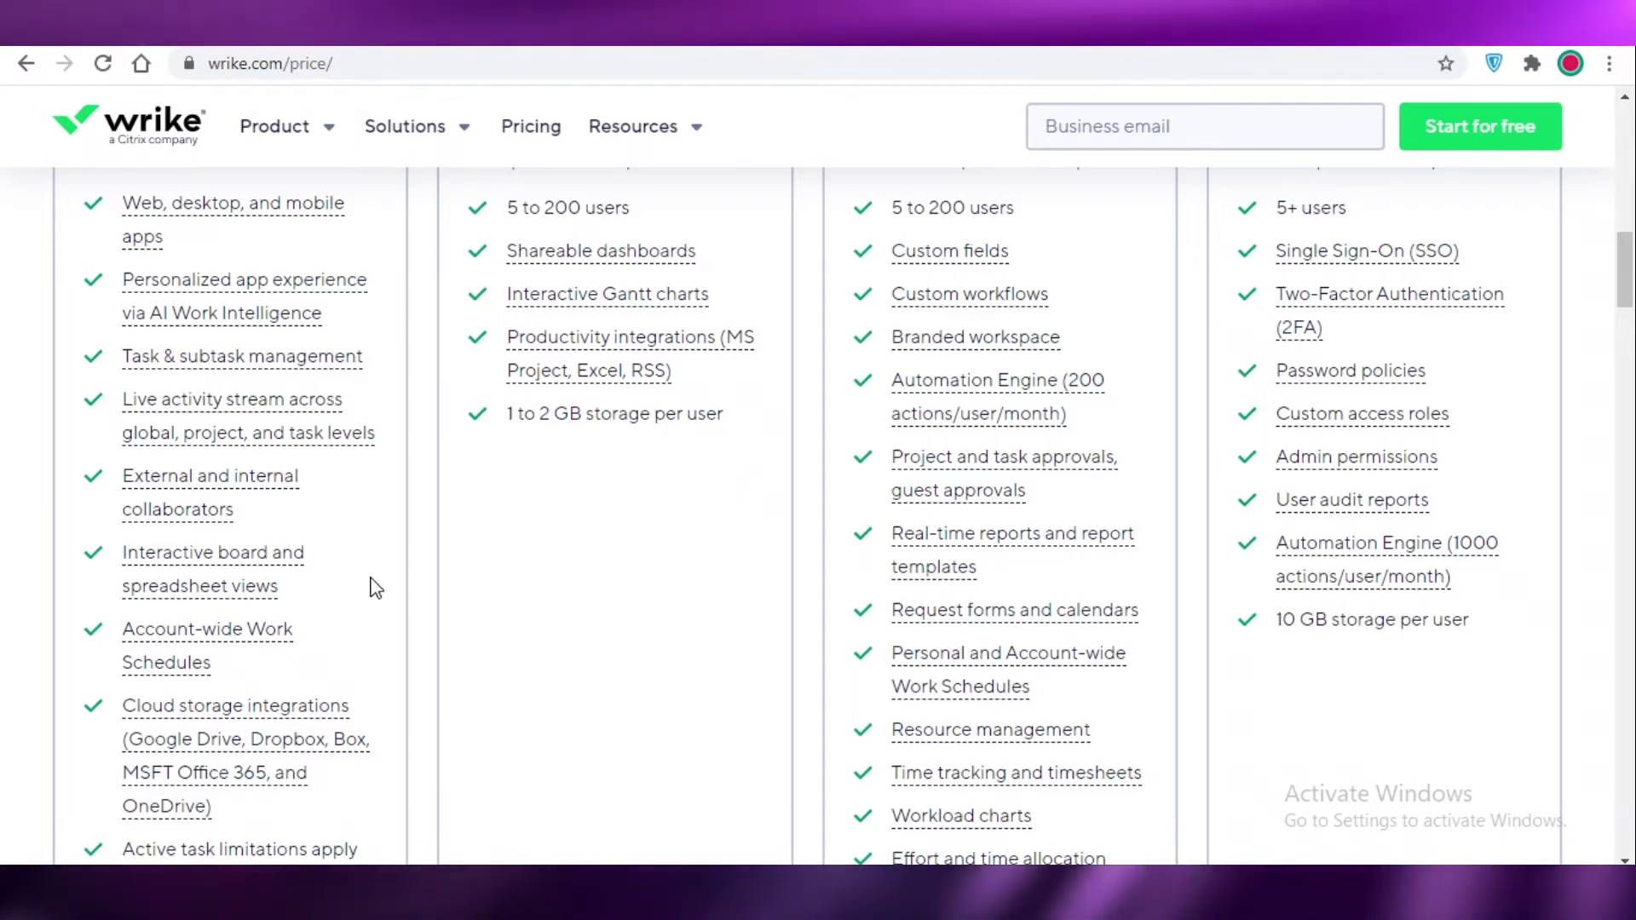
scroll(372, 585, "down", 1)
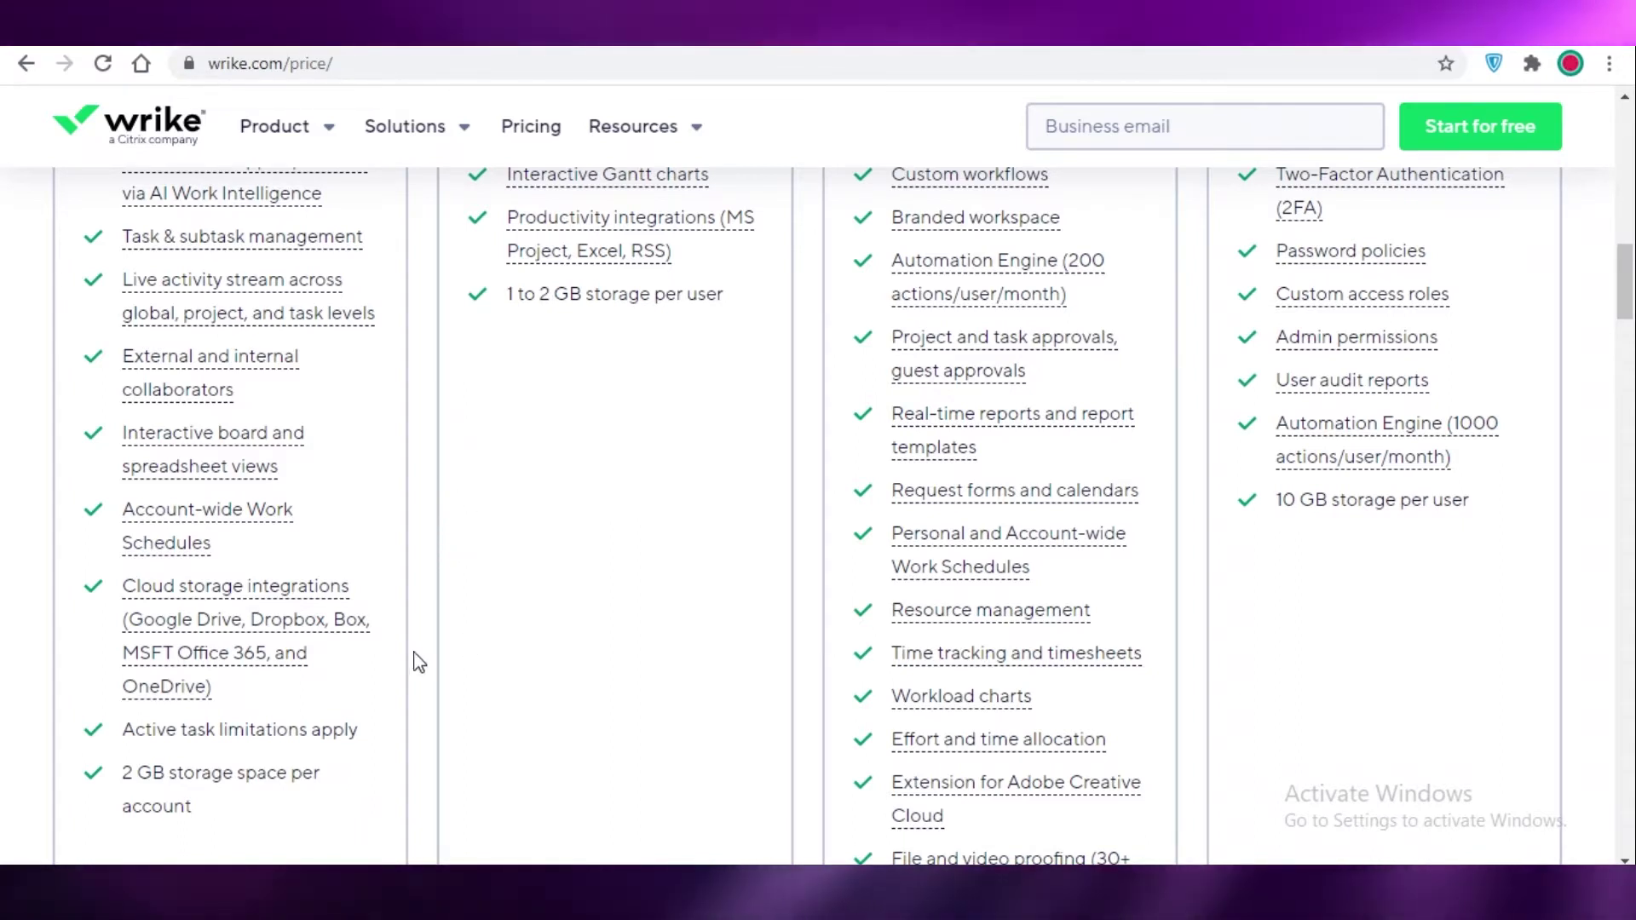
scroll(418, 663, "down", 2)
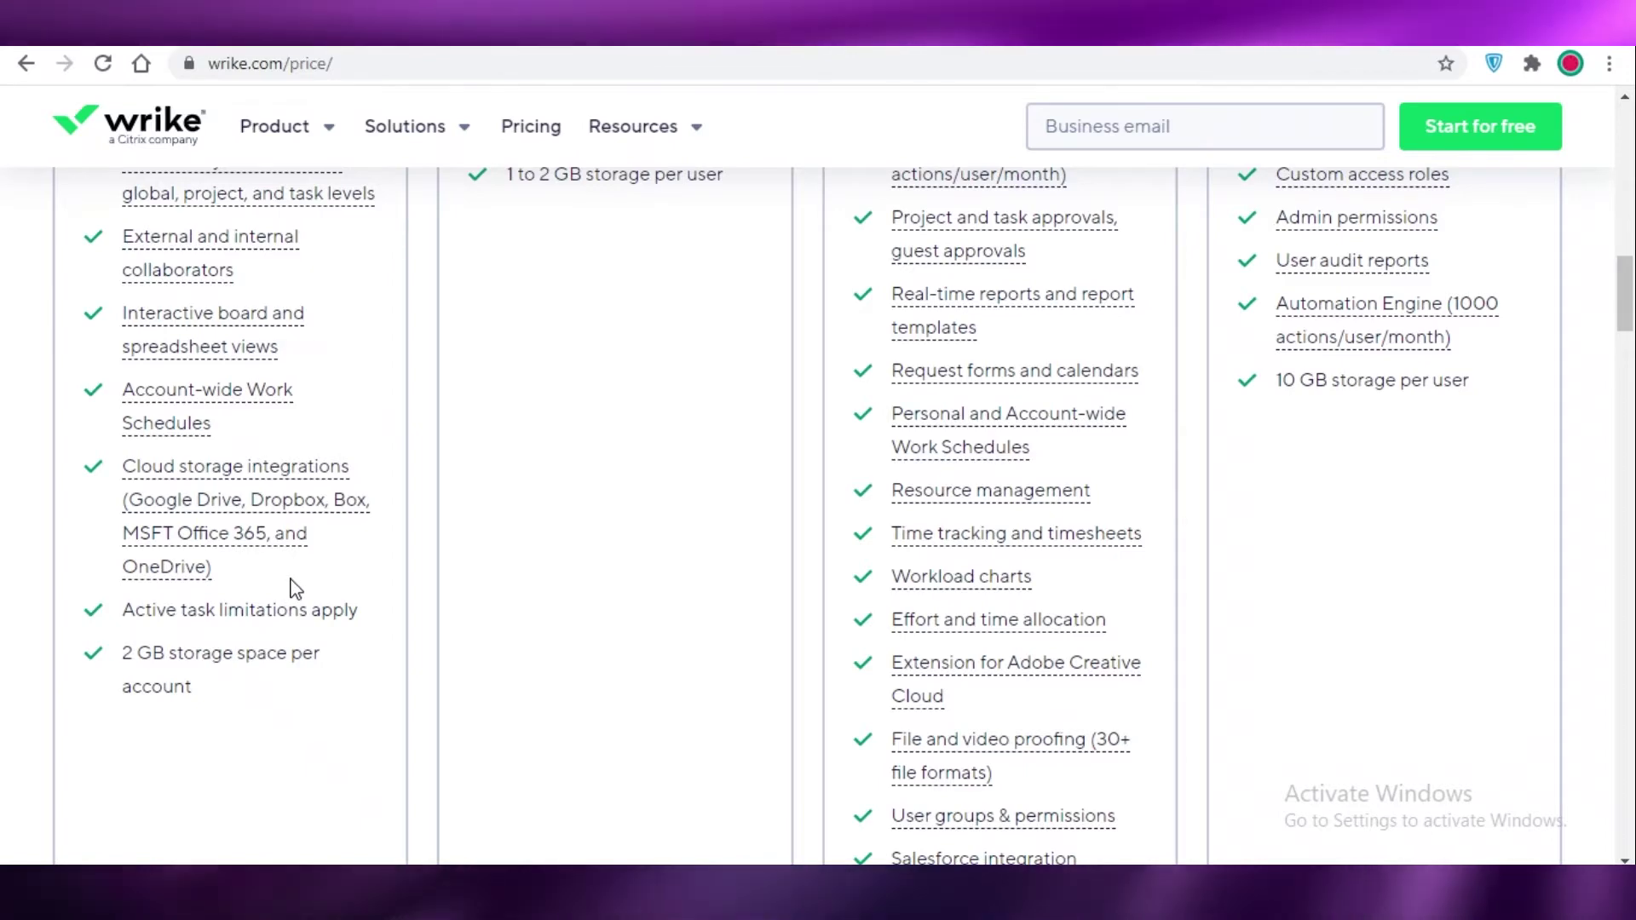
scroll(391, 584, "up", 9)
scroll(740, 430, "up", 3)
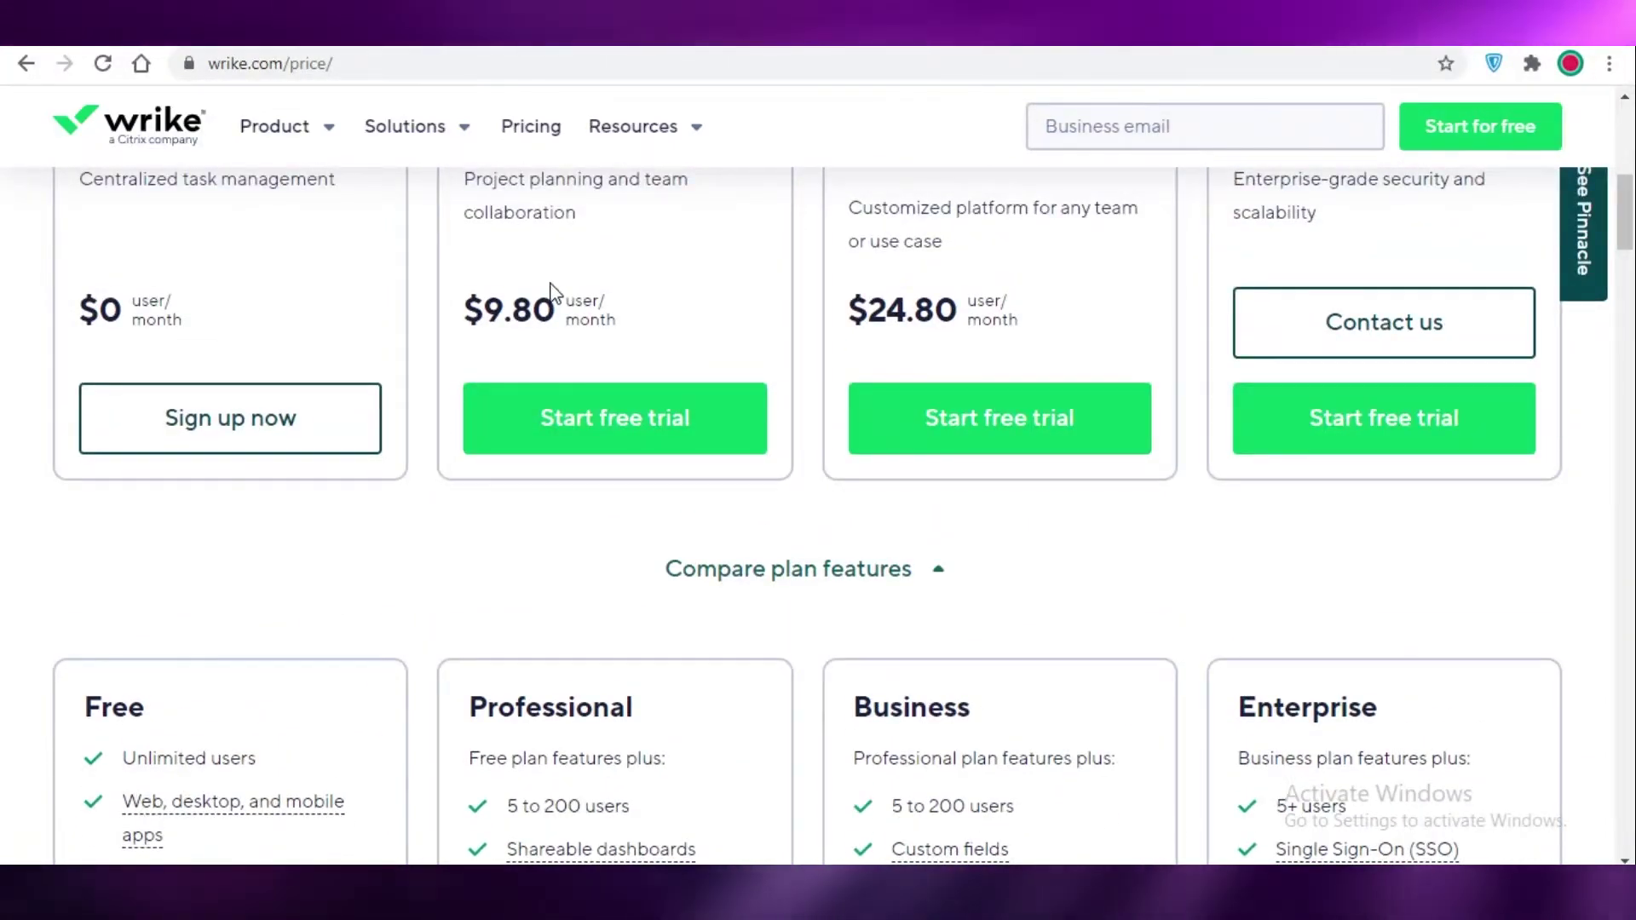
scroll(631, 596, "down", 4)
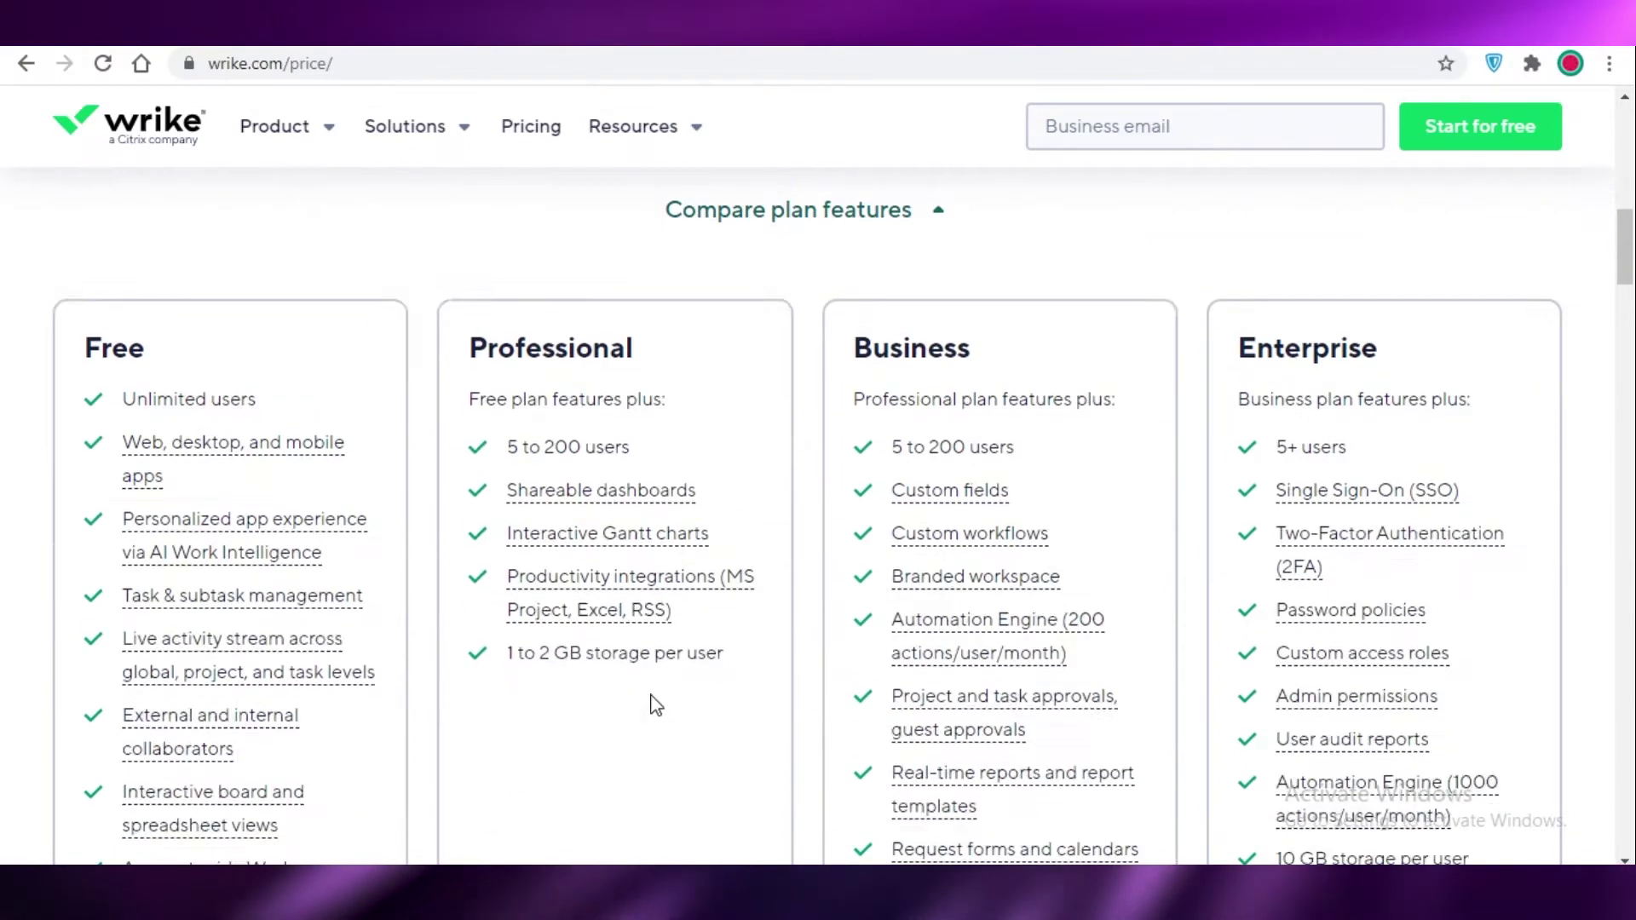
scroll(631, 698, "down", 1)
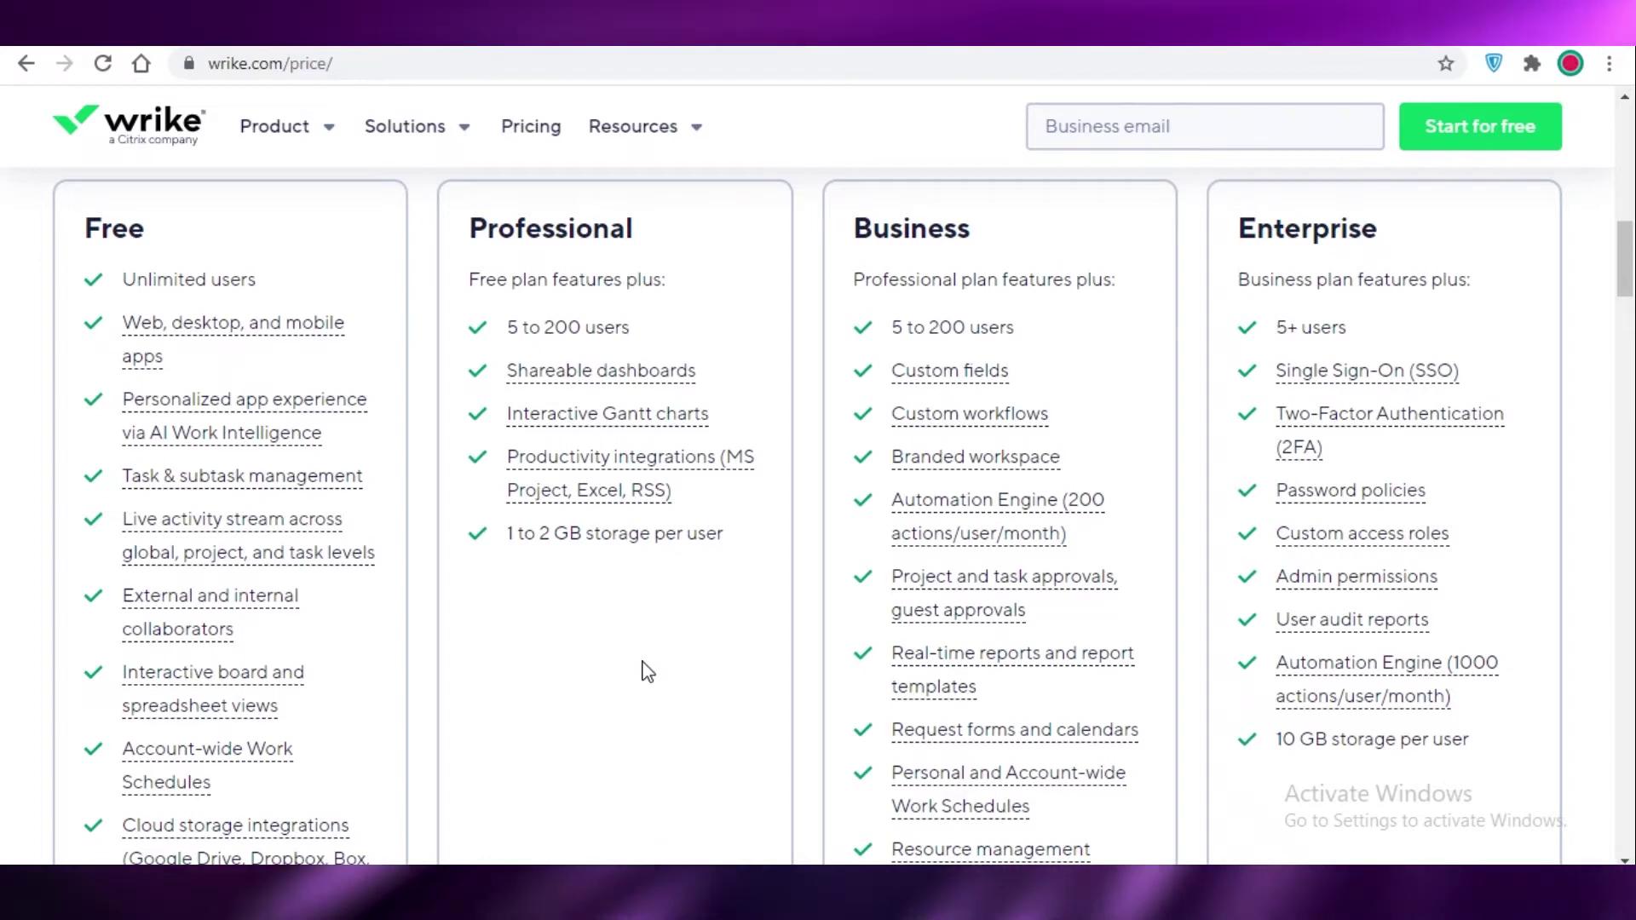
scroll(763, 490, "up", 5)
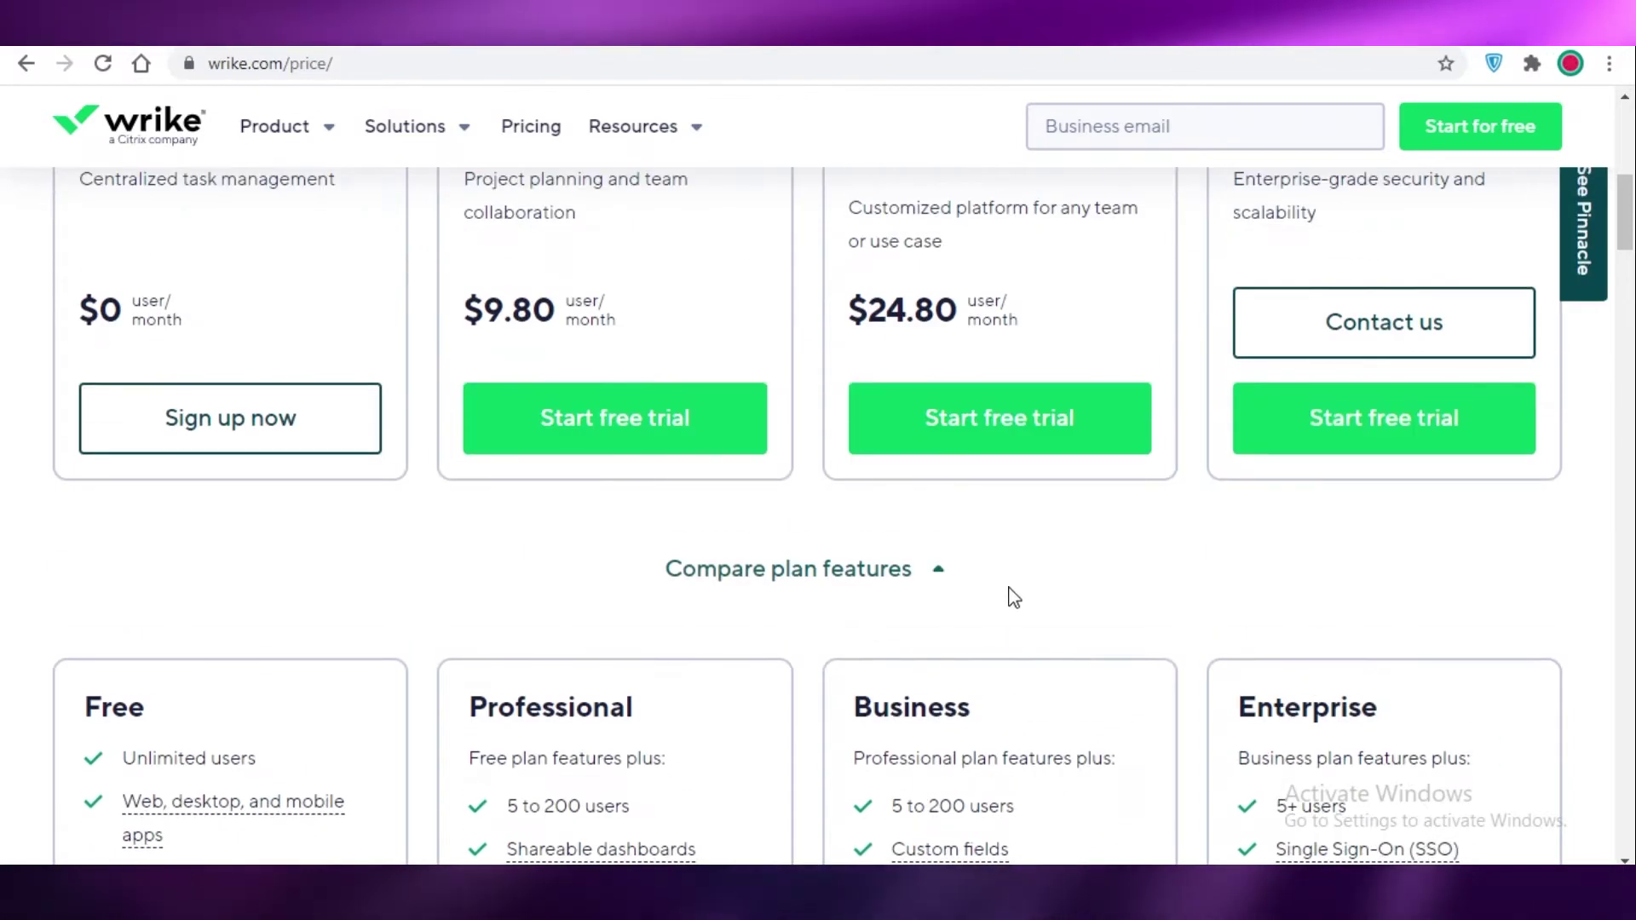
scroll(1041, 613, "down", 1)
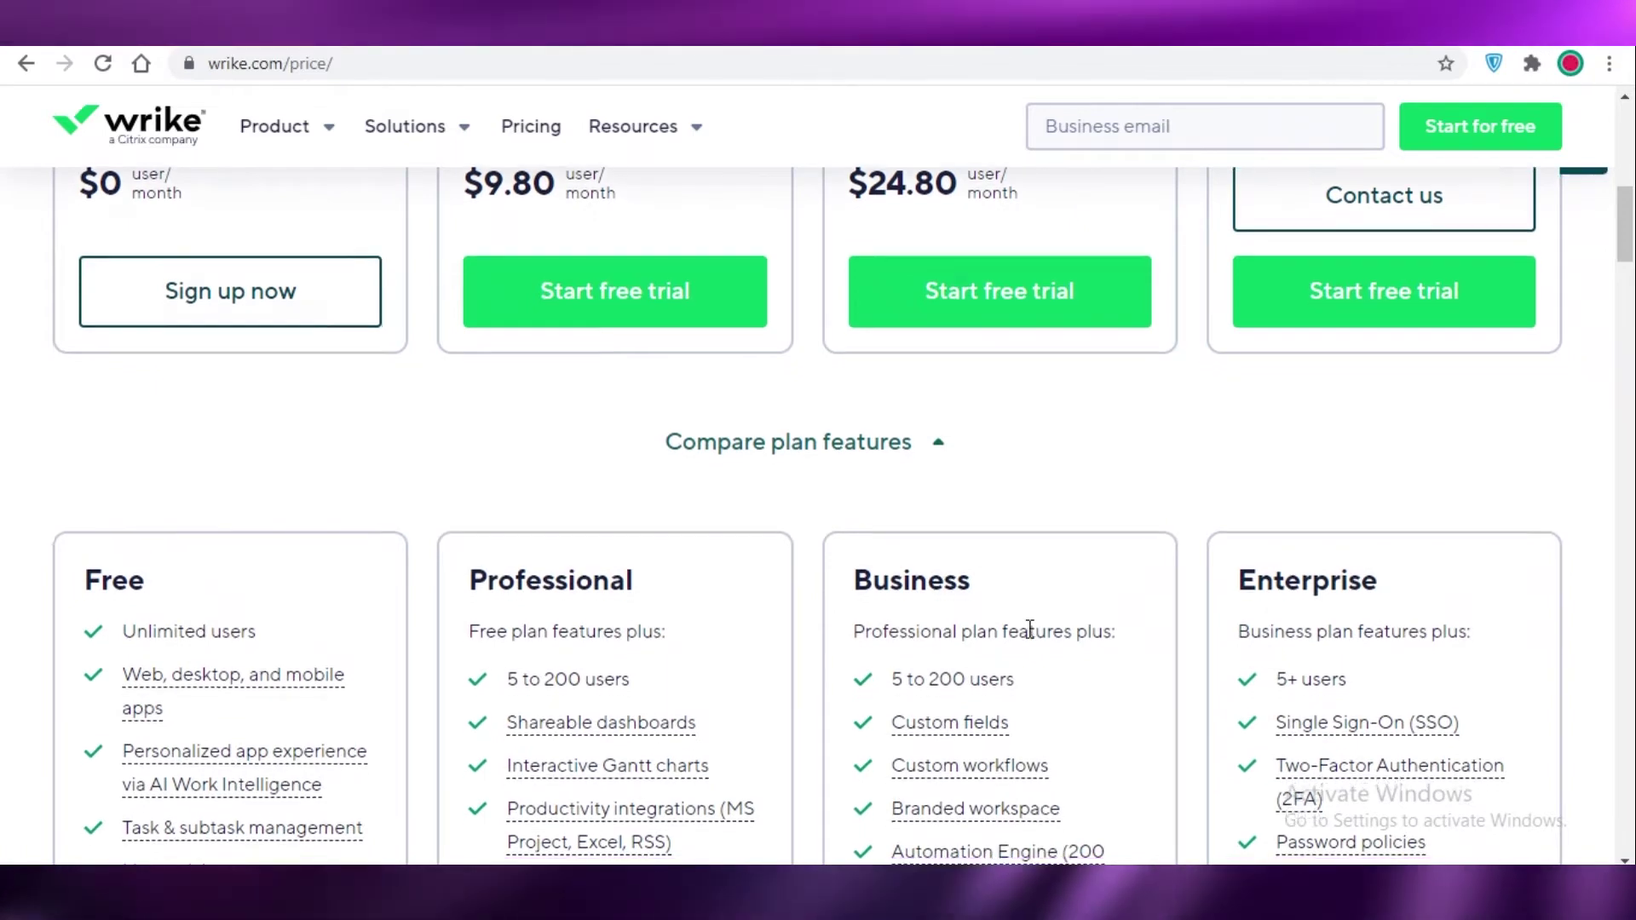
scroll(1029, 629, "down", 3)
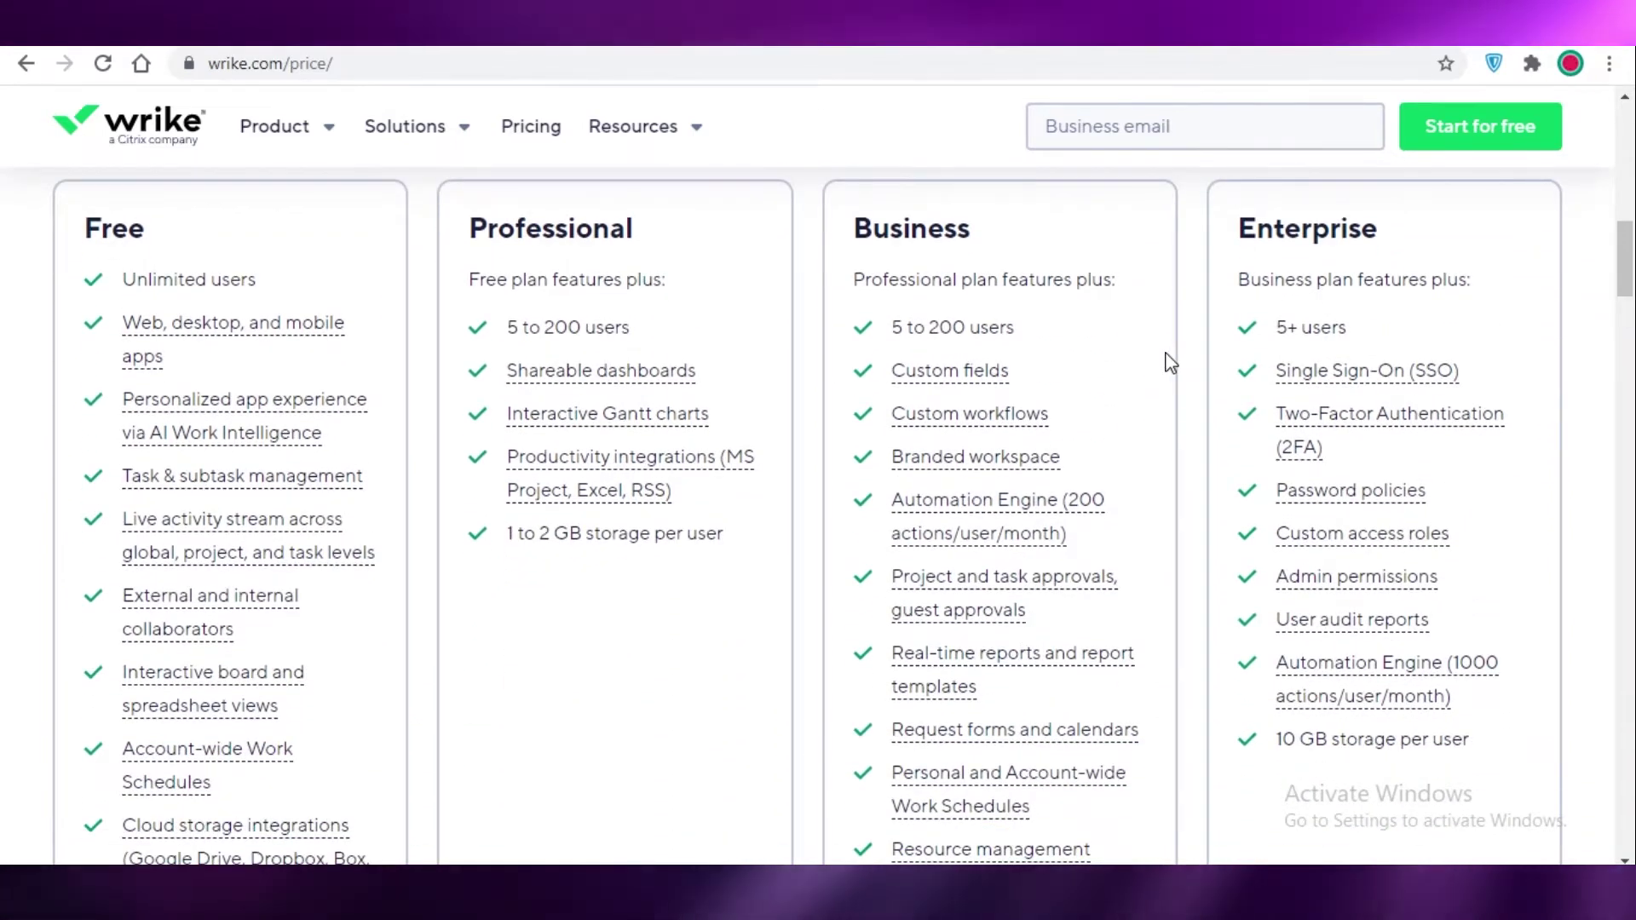
scroll(1170, 363, "down", 1)
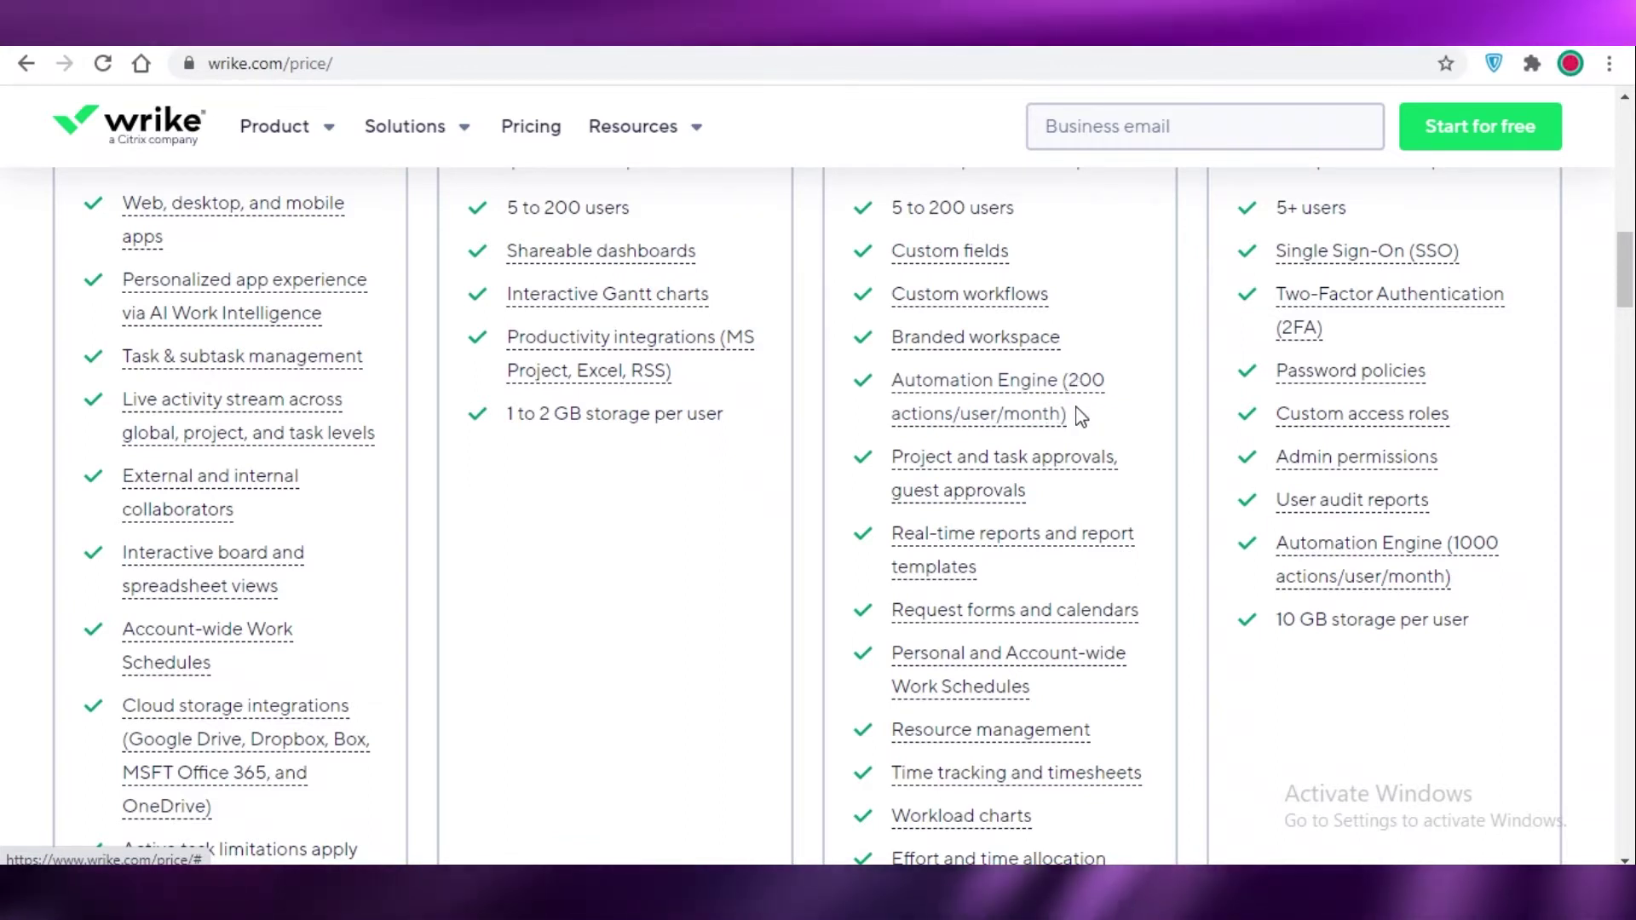
scroll(957, 497, "up", 8)
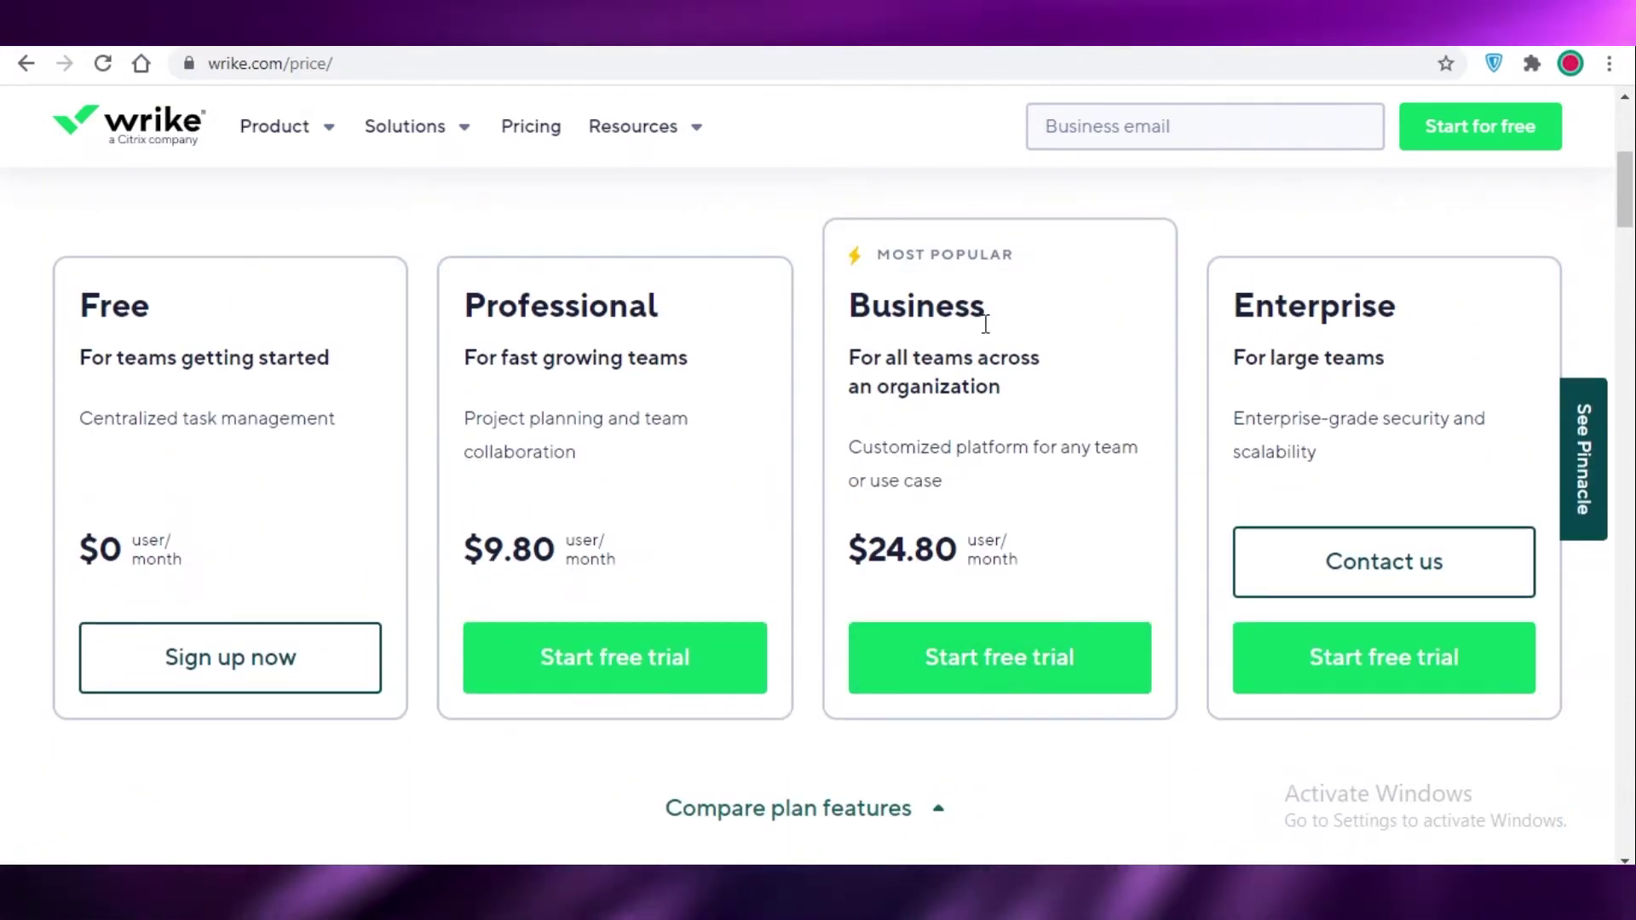
scroll(931, 512, "down", 3)
scroll(332, 460, "up", 3)
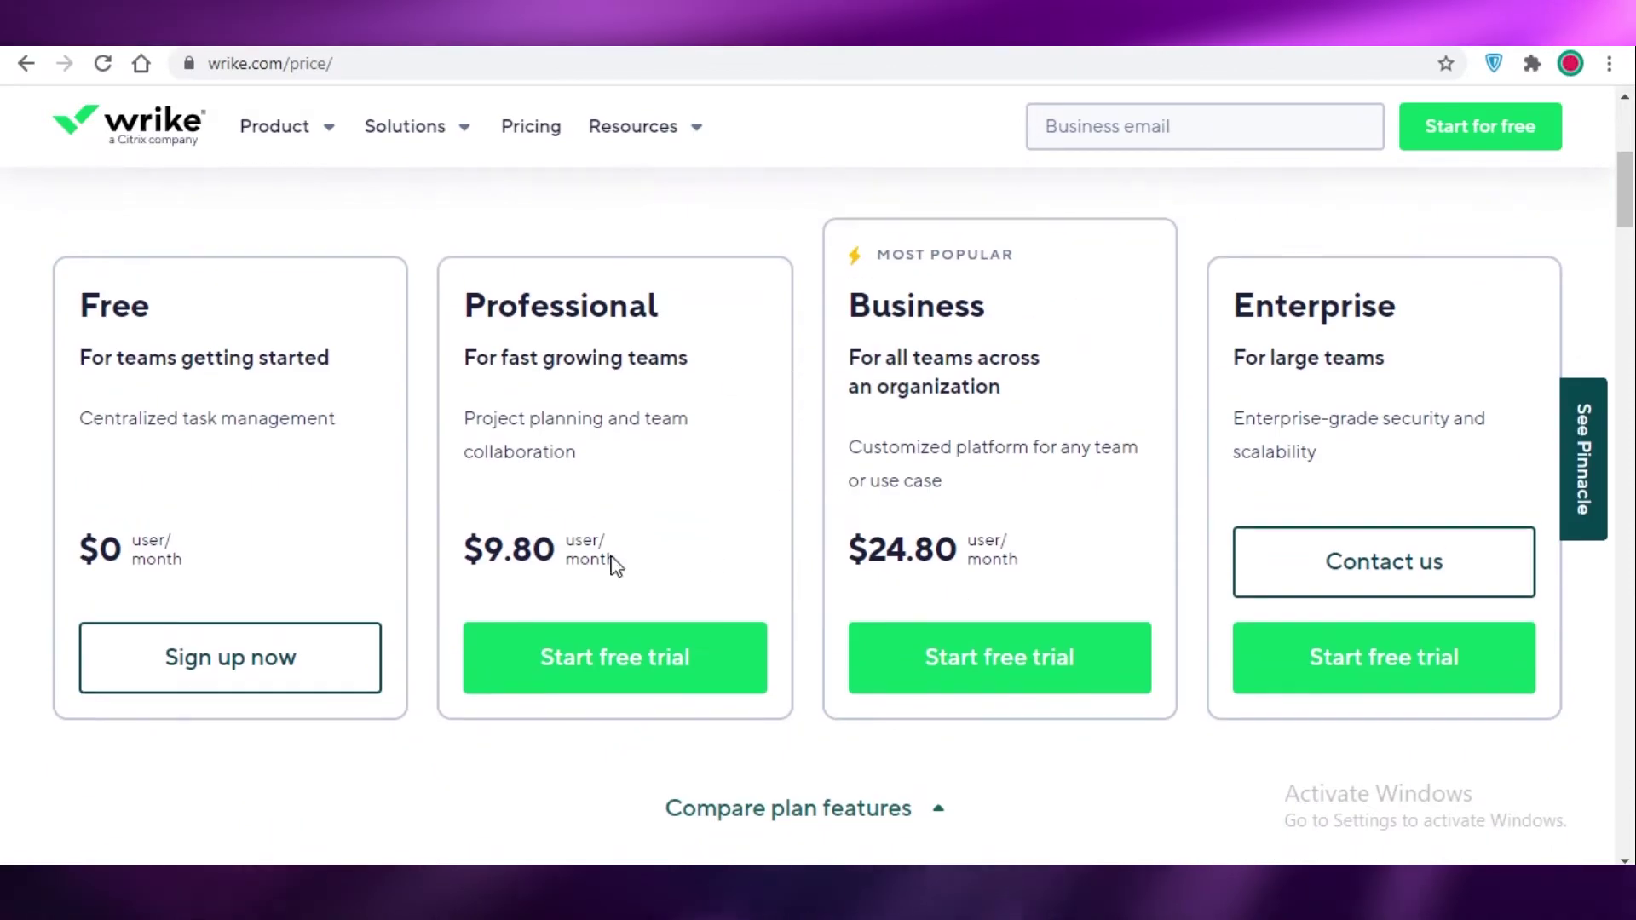
scroll(1055, 516, "down", 10)
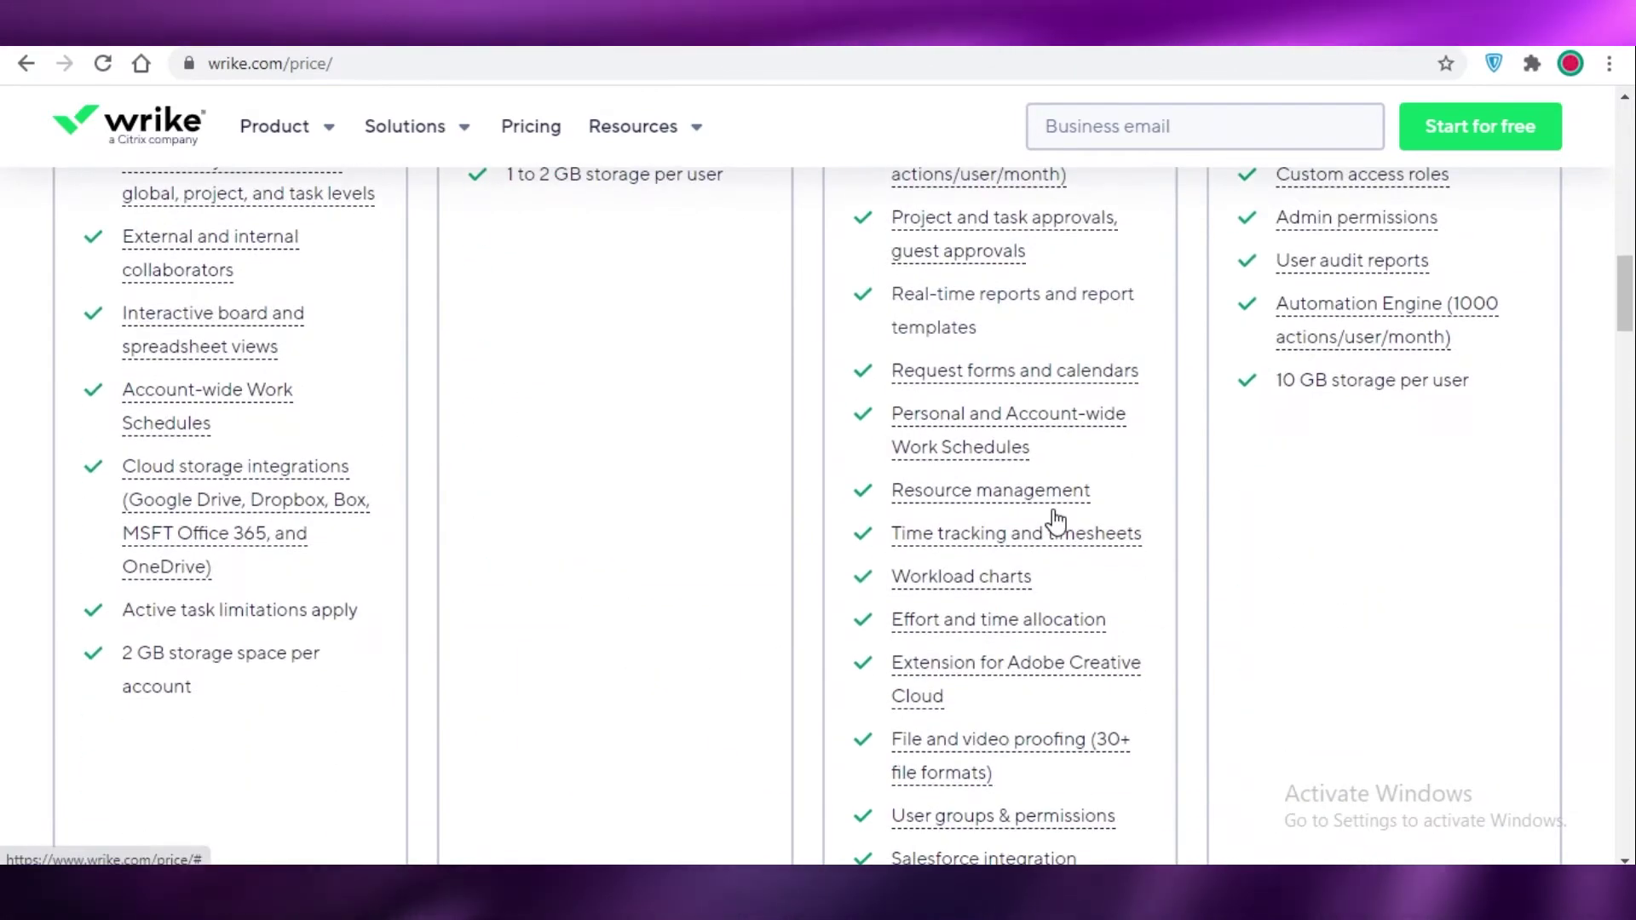
scroll(984, 490, "up", 1)
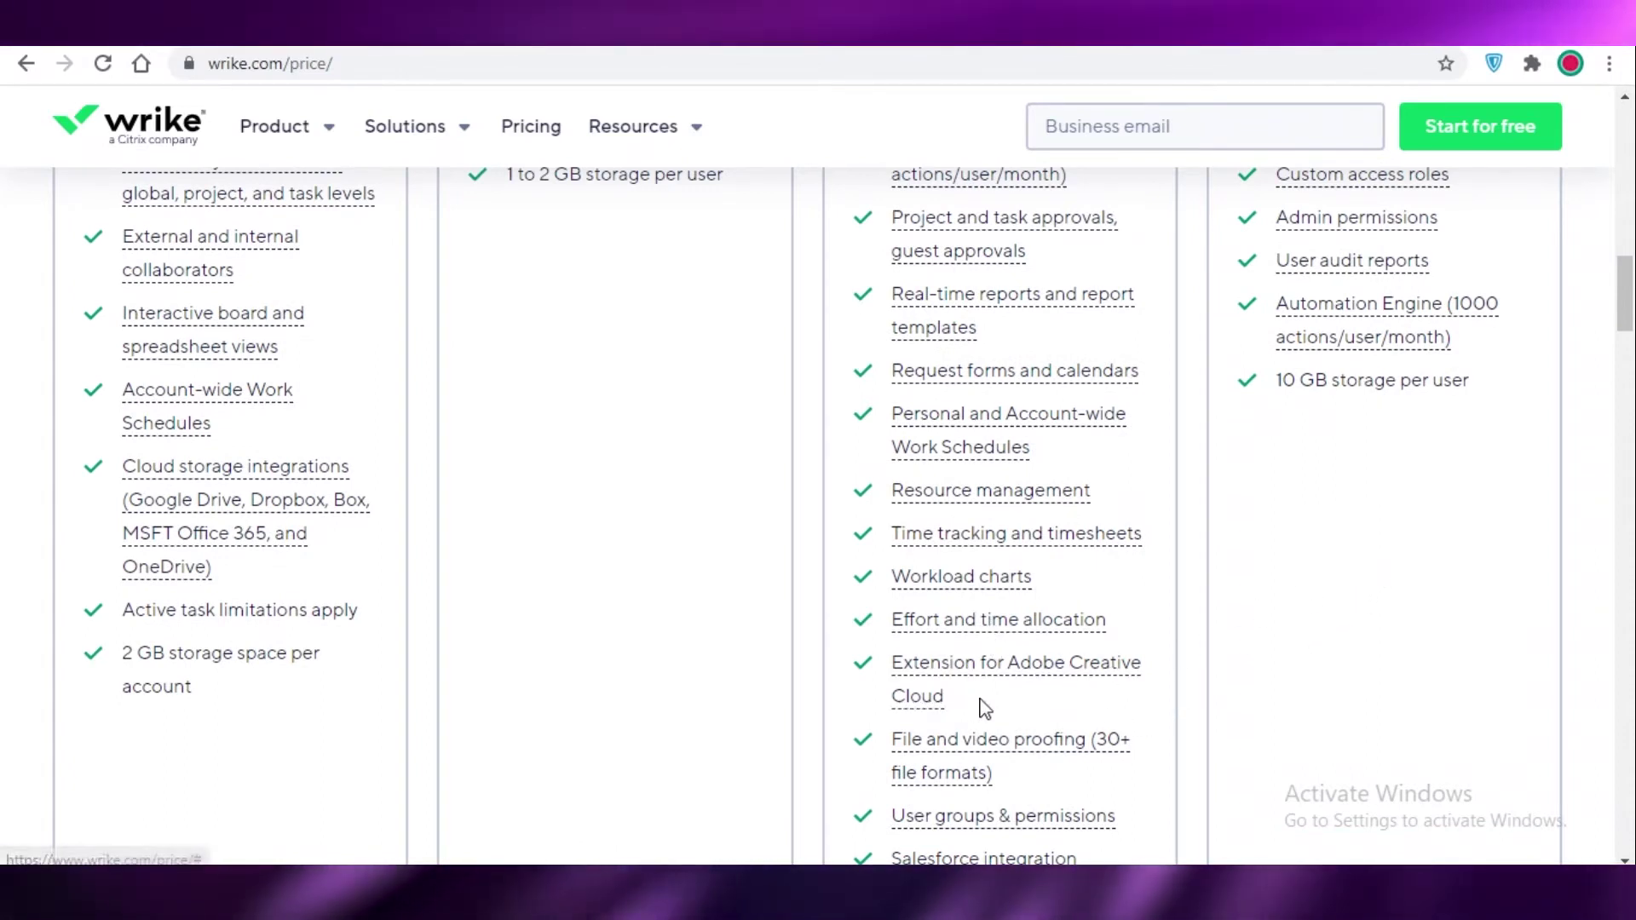
scroll(1281, 682, "down", 1)
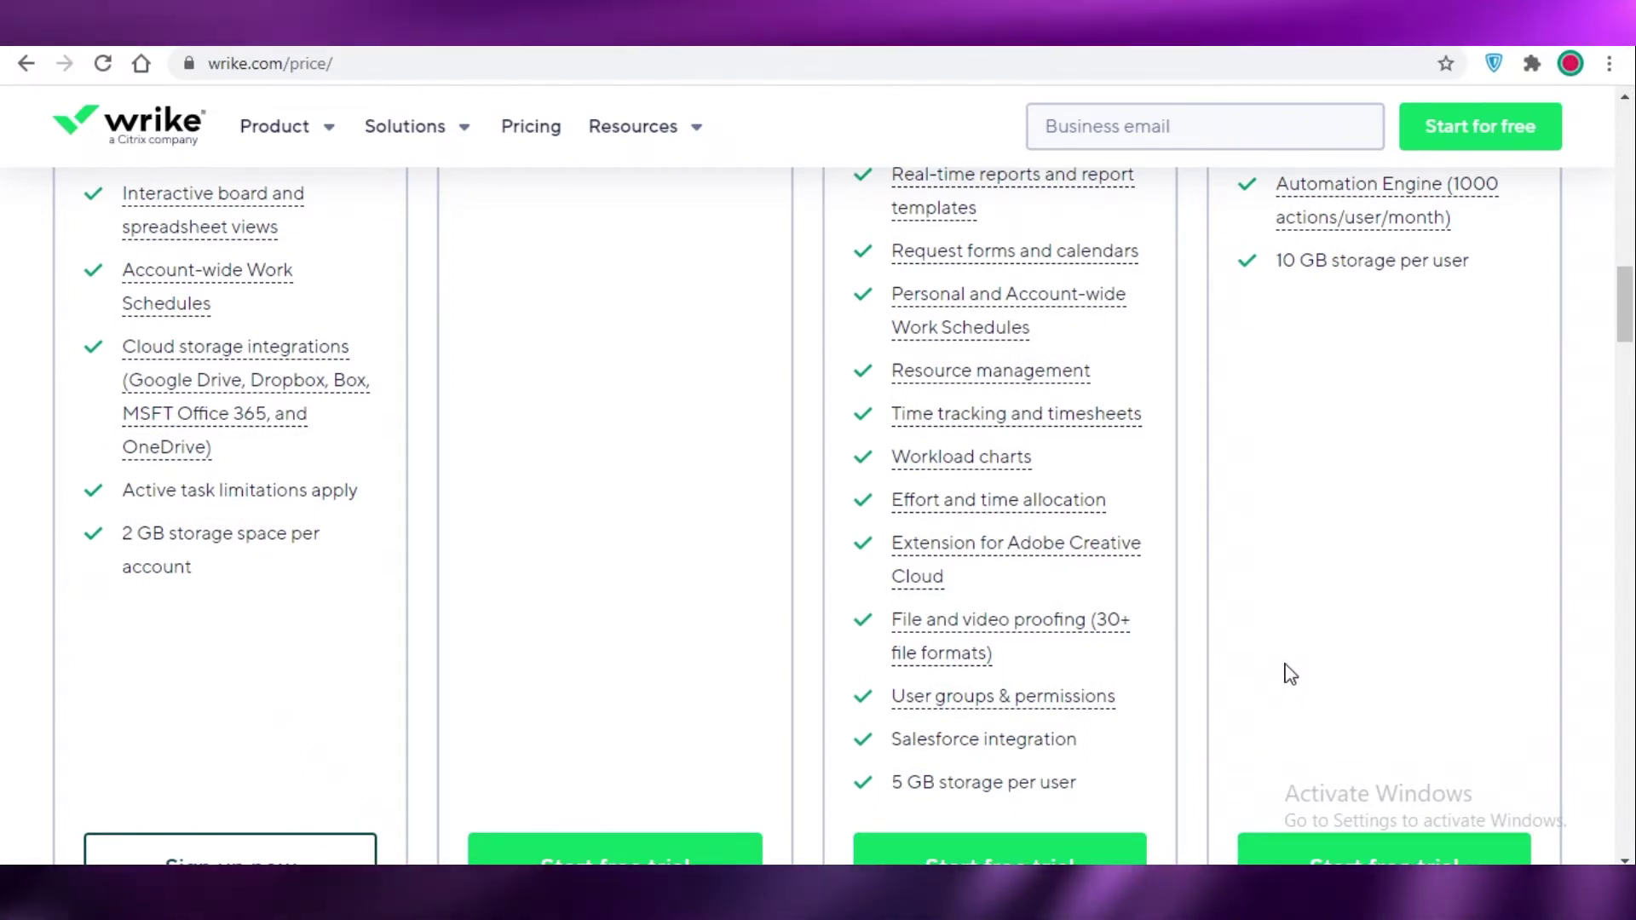
scroll(1289, 683, "up", 1)
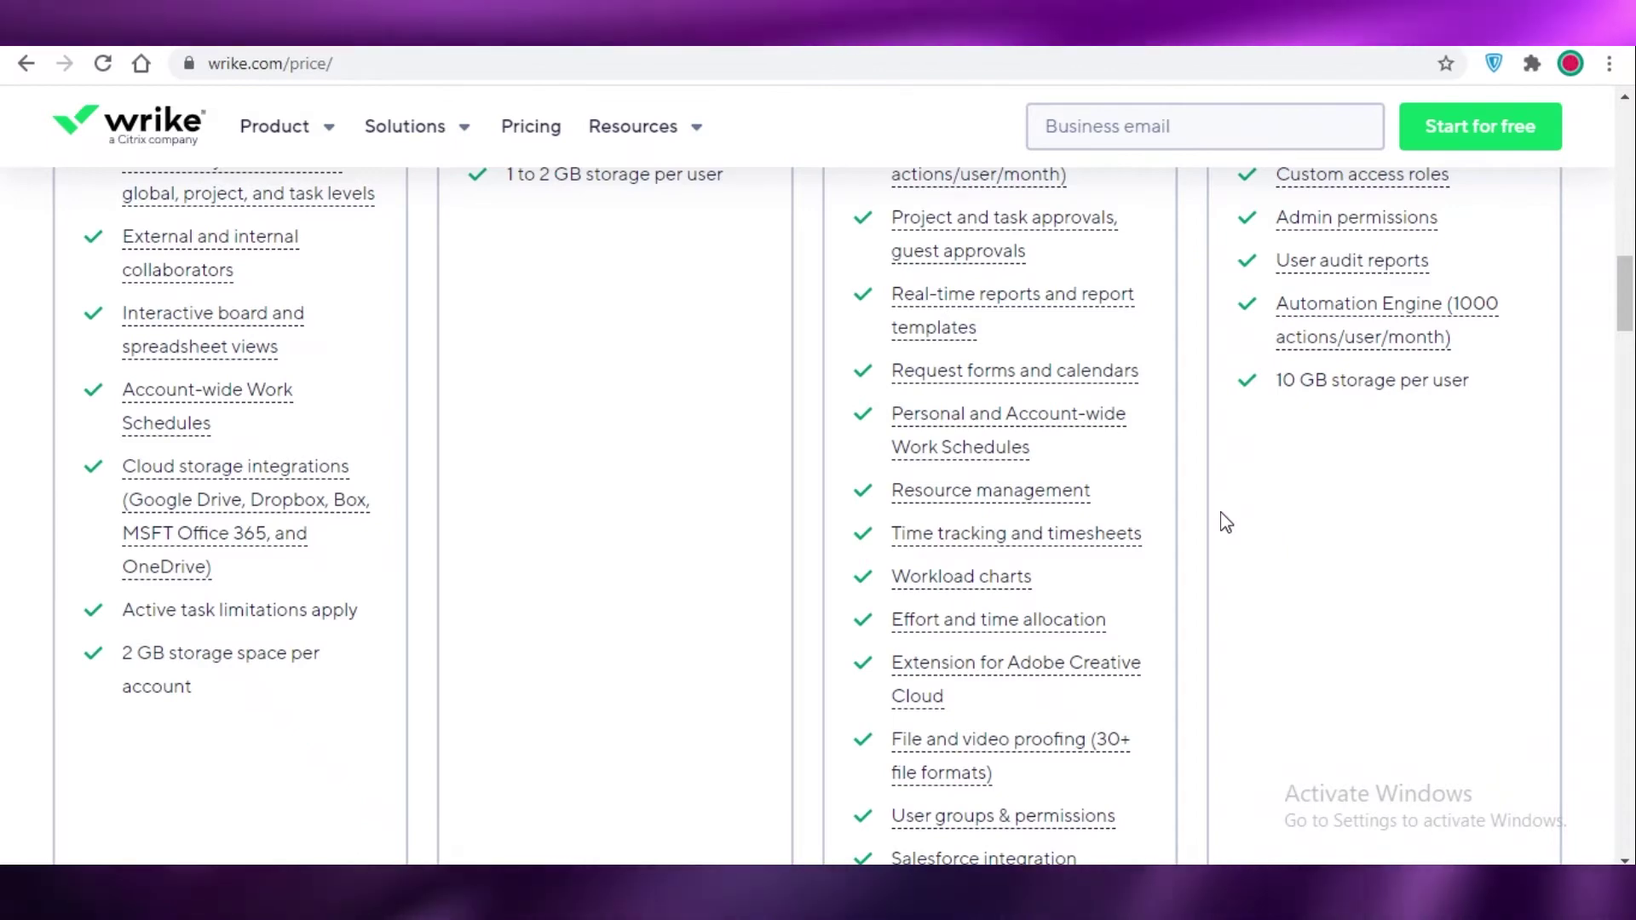
scroll(906, 429, "up", 3)
scroll(1162, 514, "up", 7)
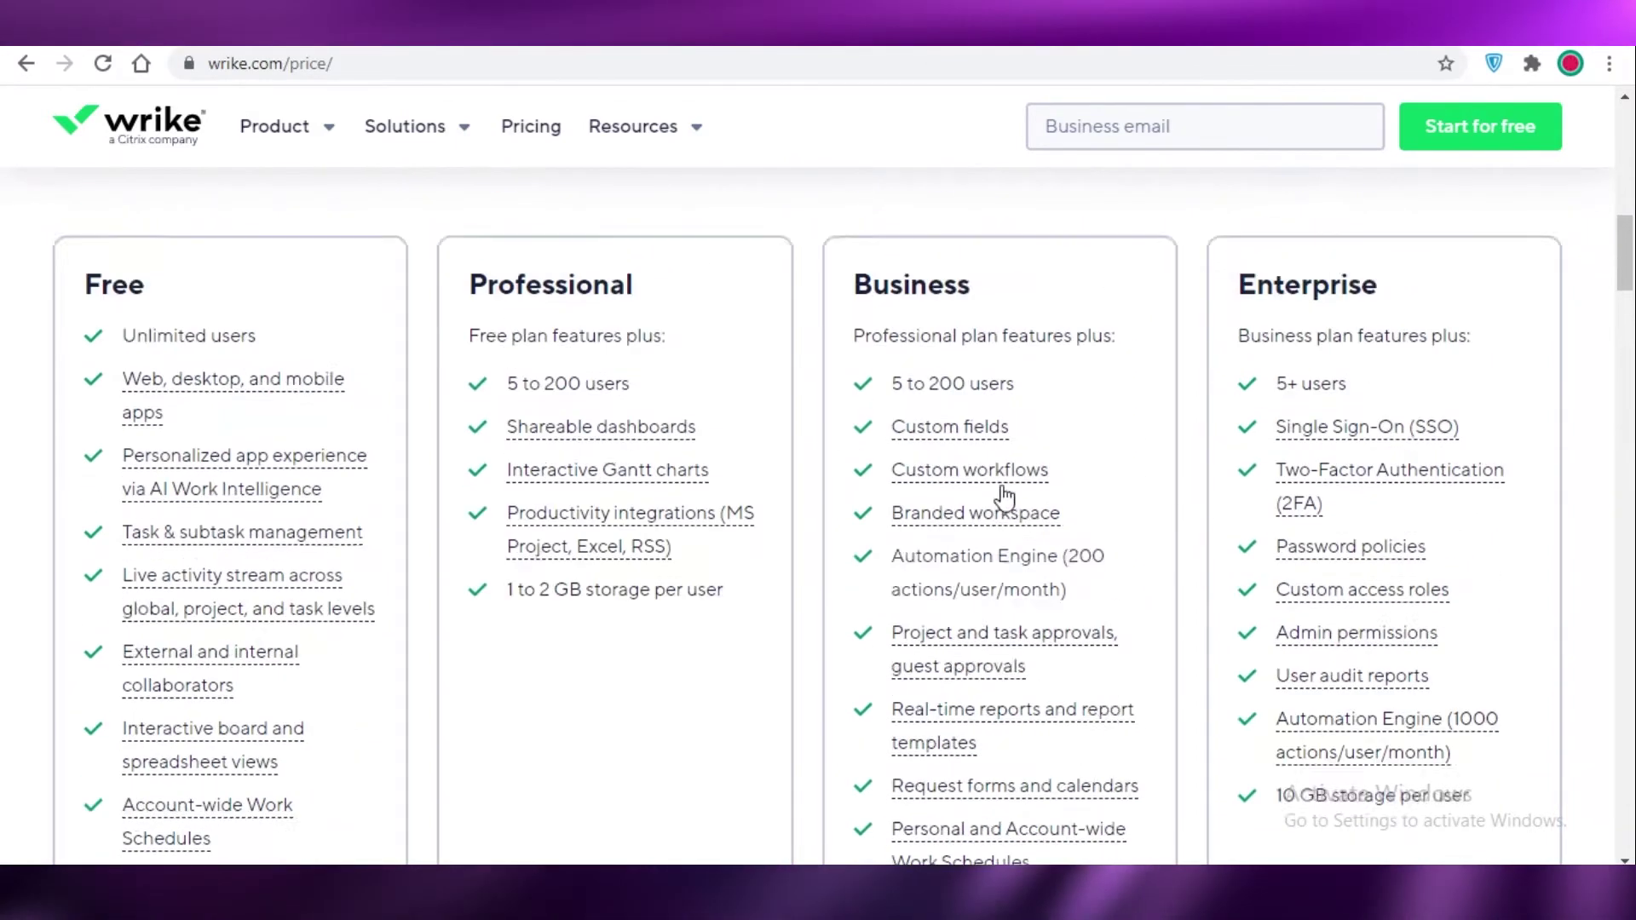
scroll(1276, 653, "up", 4)
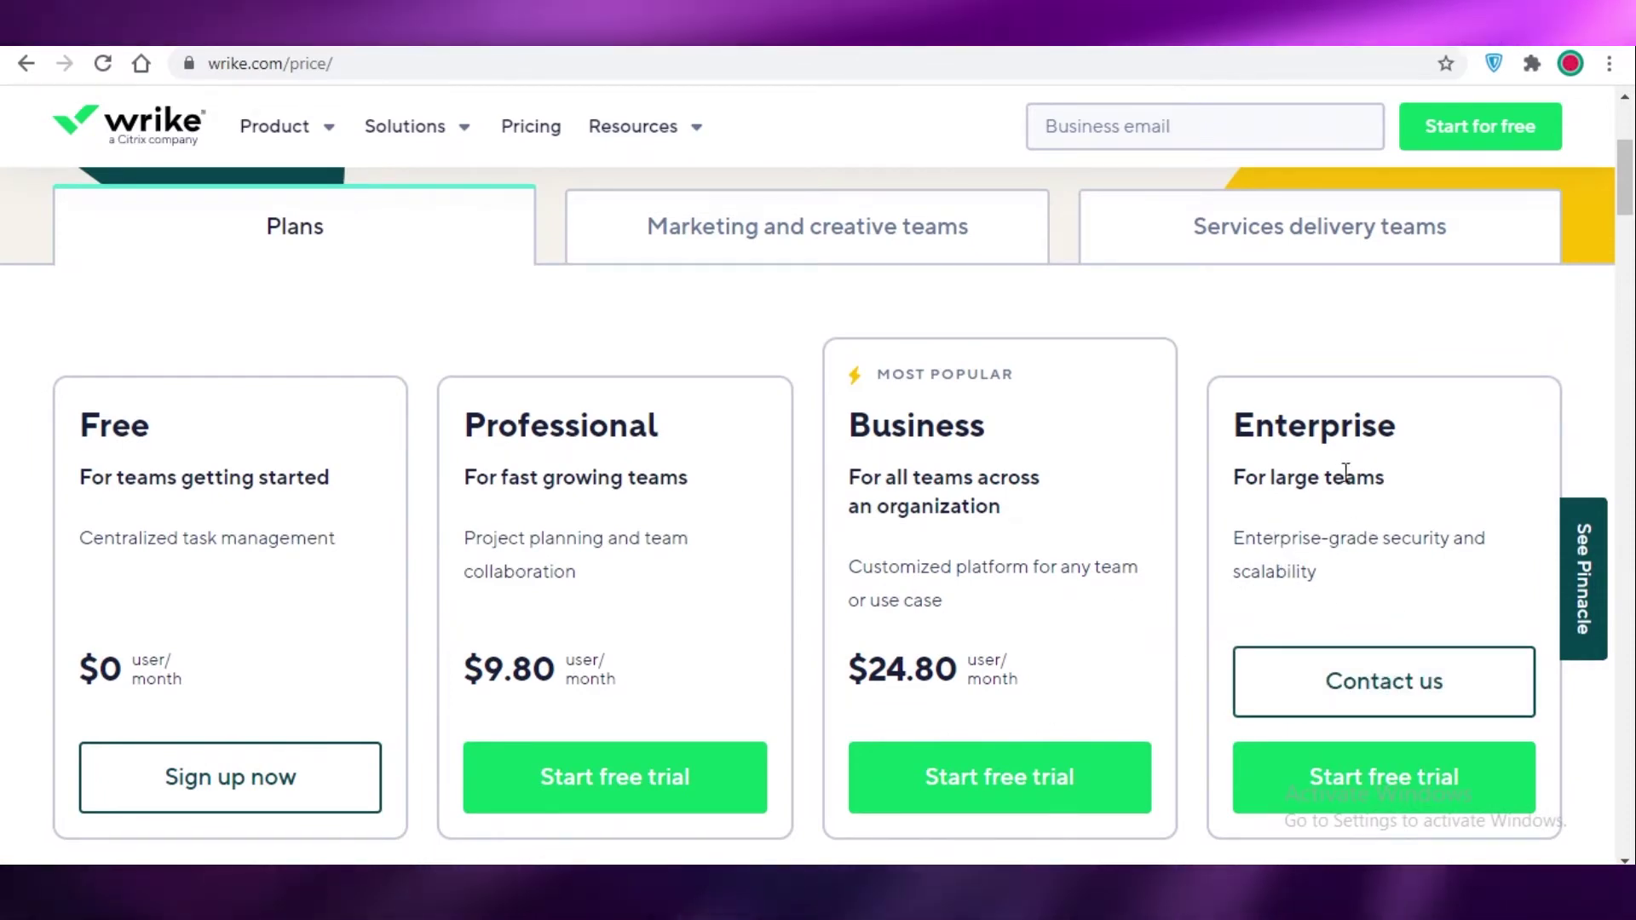
scroll(1275, 296, "down", 1)
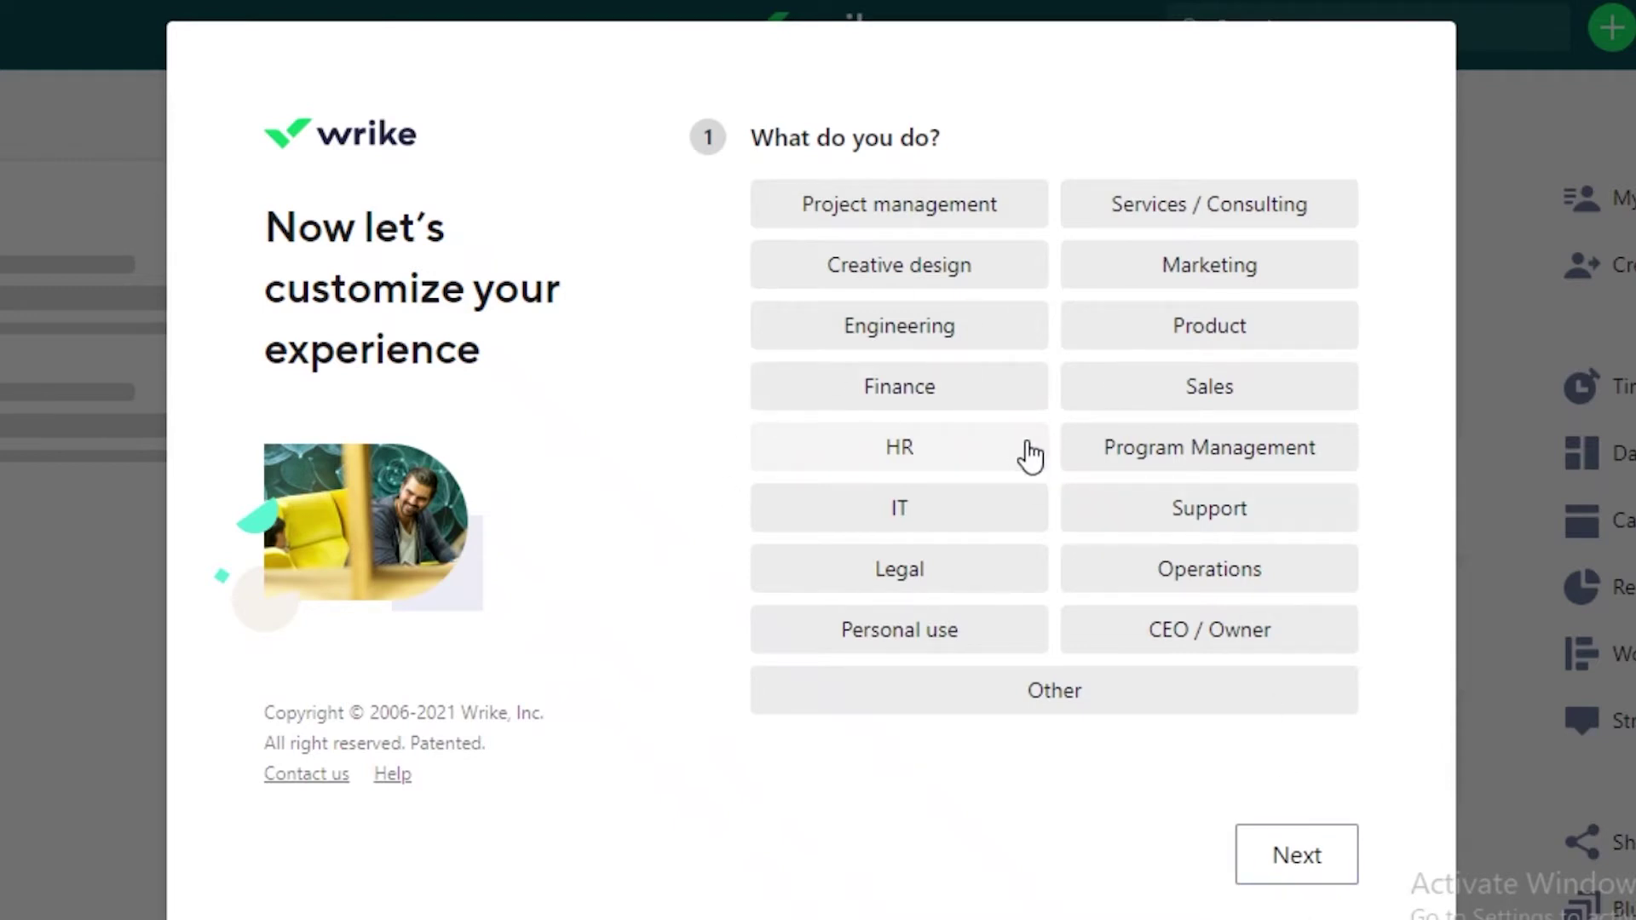
- Answer the setup questions as a Sales team with 2-50 employees
left_click(1214, 394)
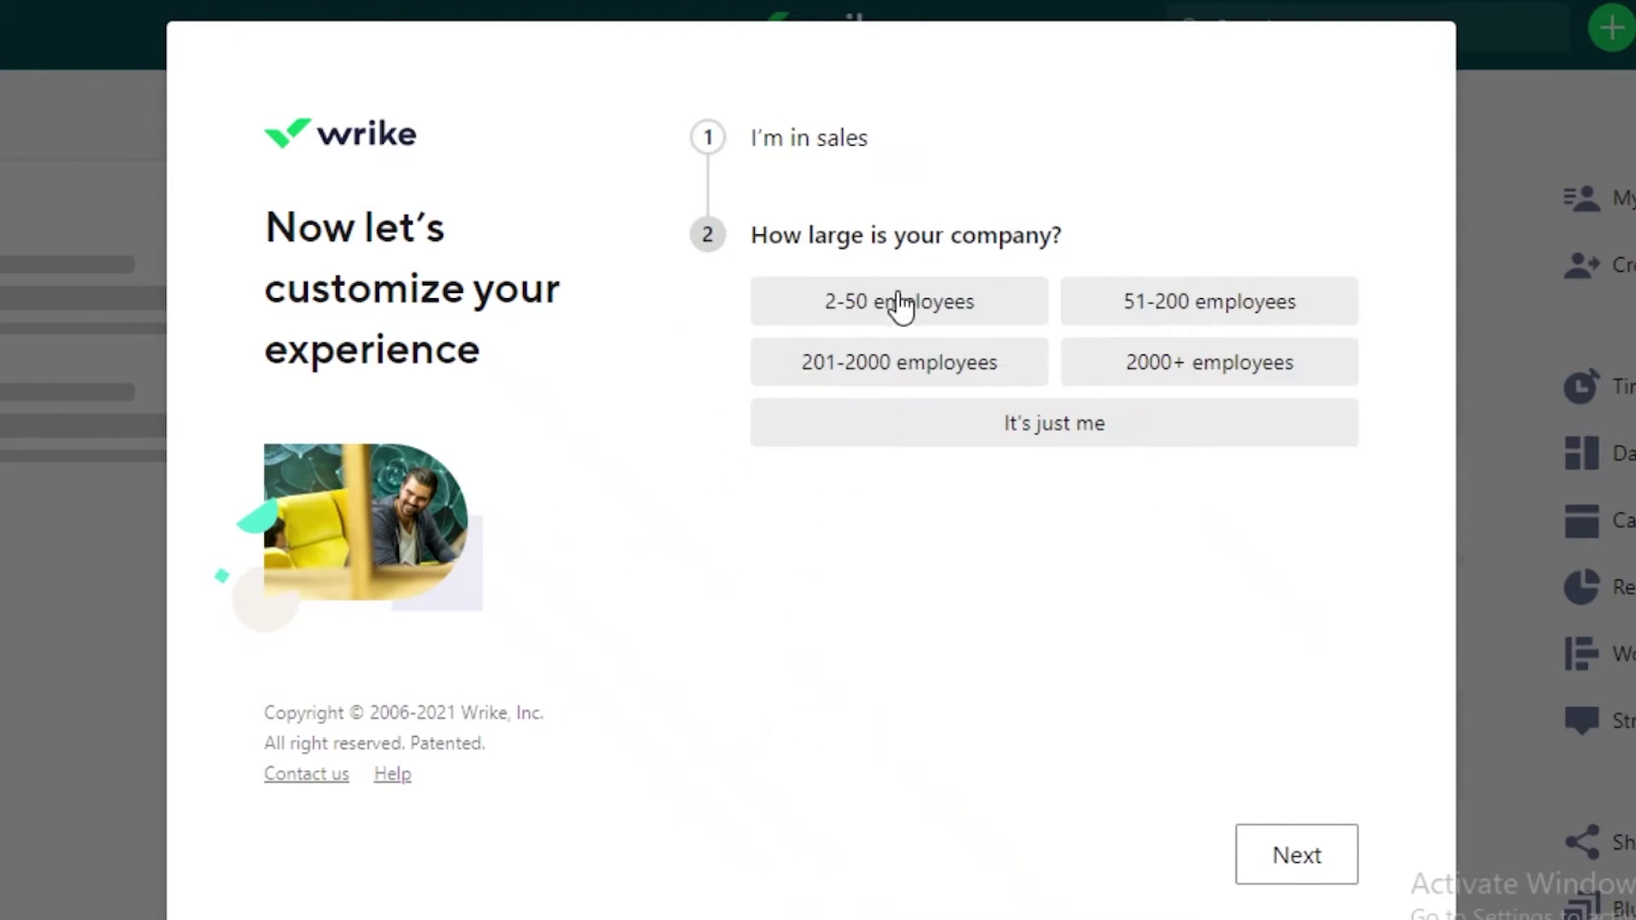
left_click(844, 311)
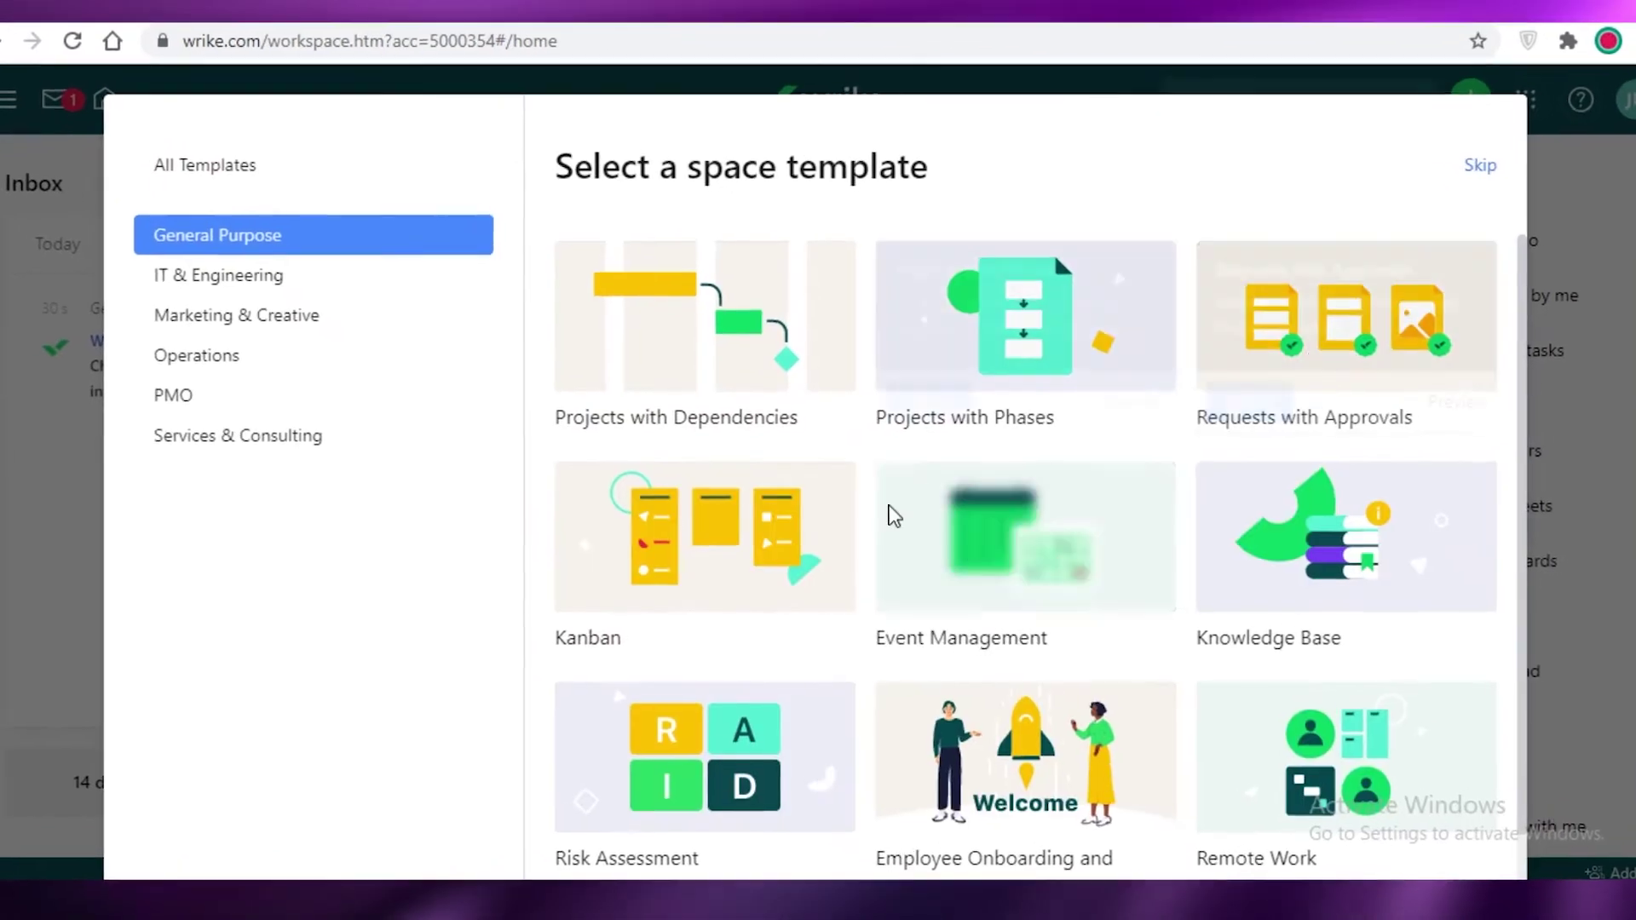
- Compare the IT & Engineering, Marketing & Creative, Operations, PMO and Services & Consulting template categories
mouse_move(953, 432)
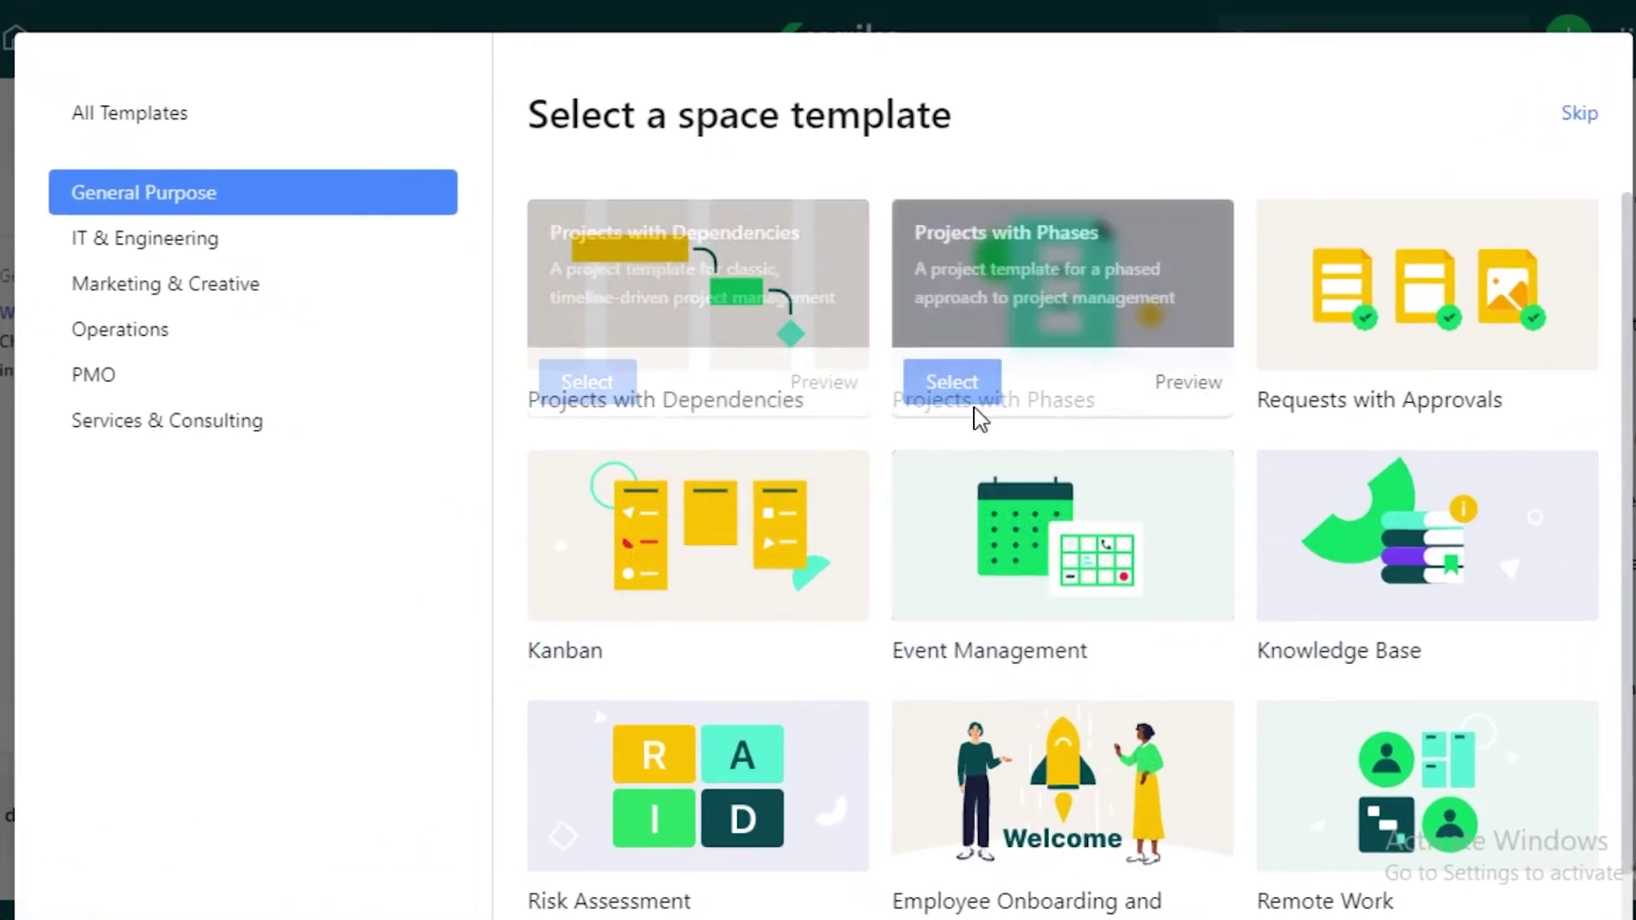
scroll(980, 418, "down", 1)
mouse_move(835, 460)
scroll(835, 460, "up", 1)
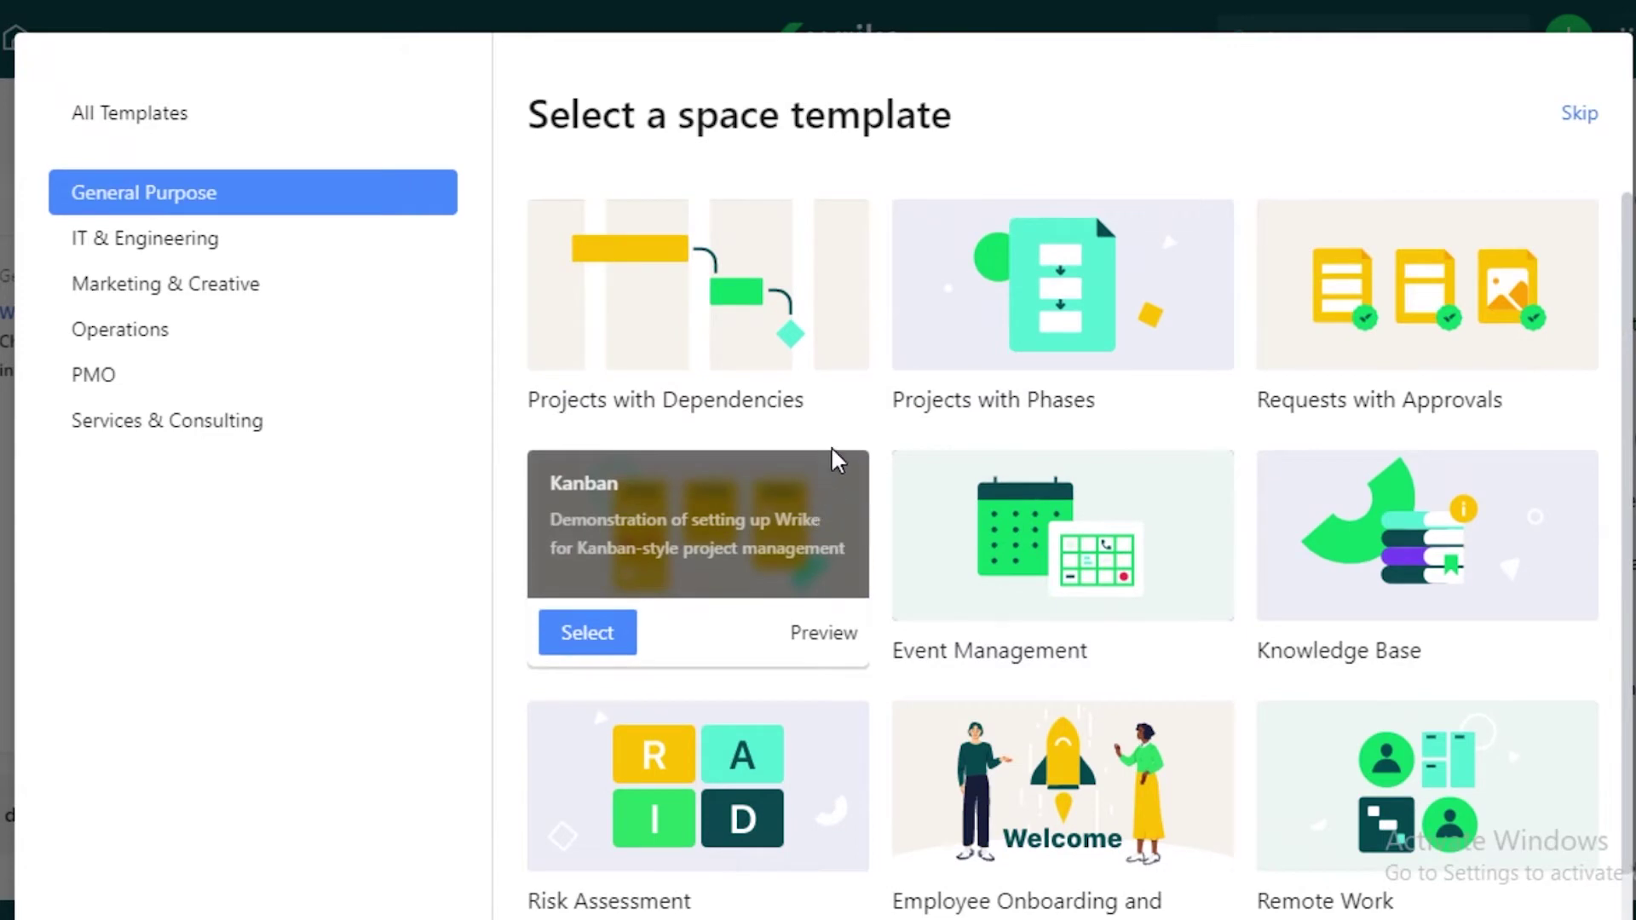
mouse_move(906, 376)
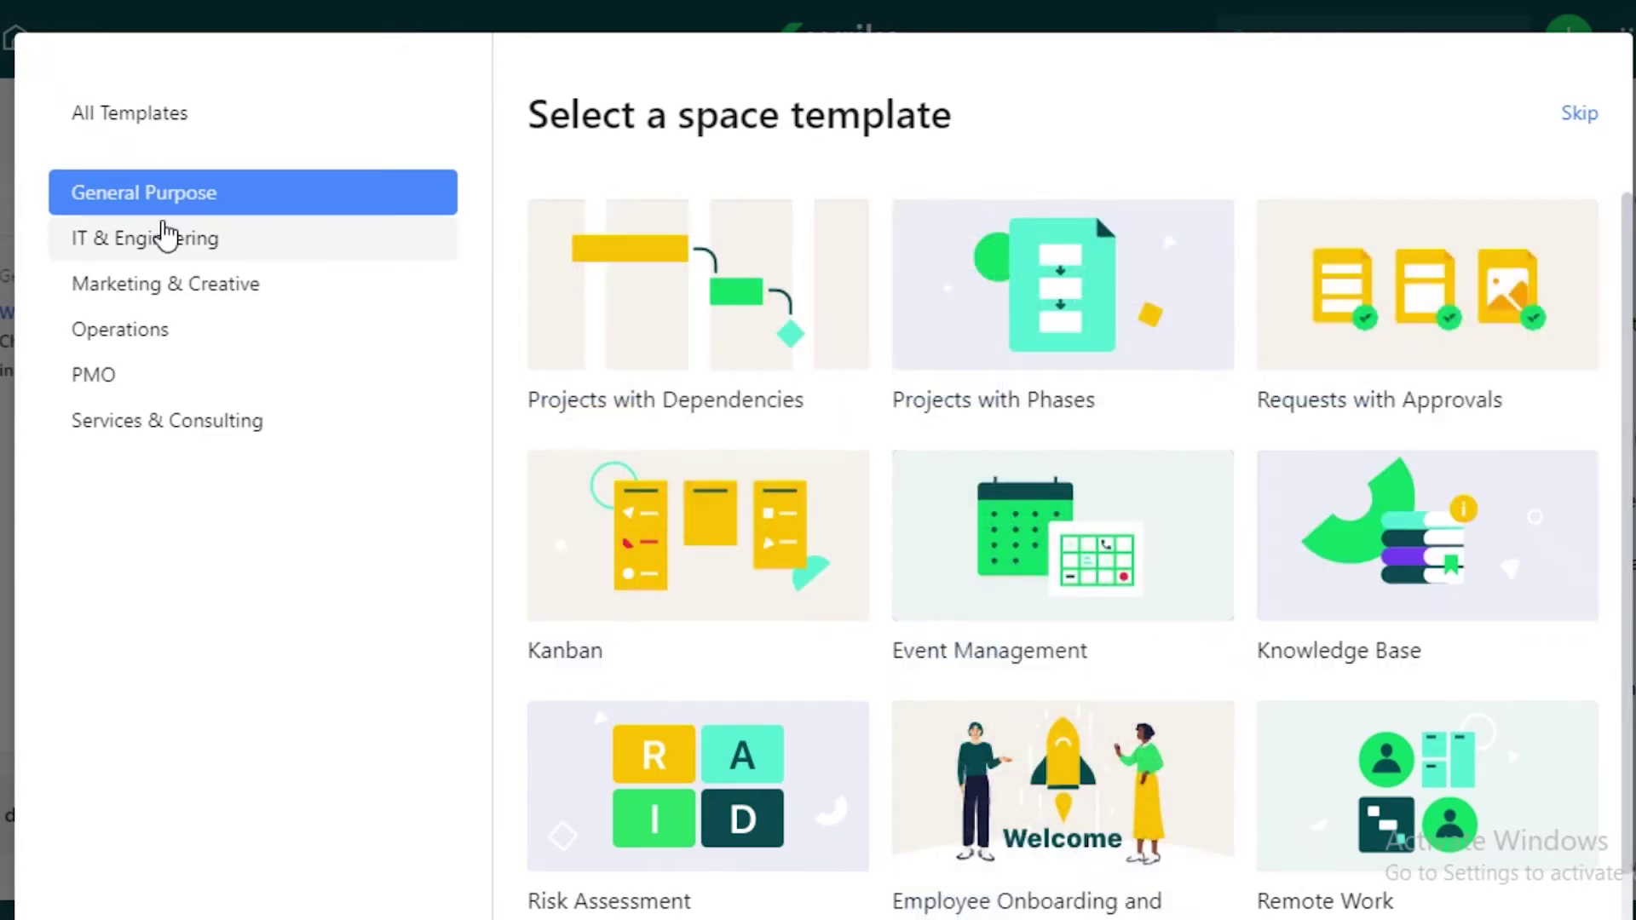
left_click(166, 237)
left_click(201, 288)
left_click(190, 334)
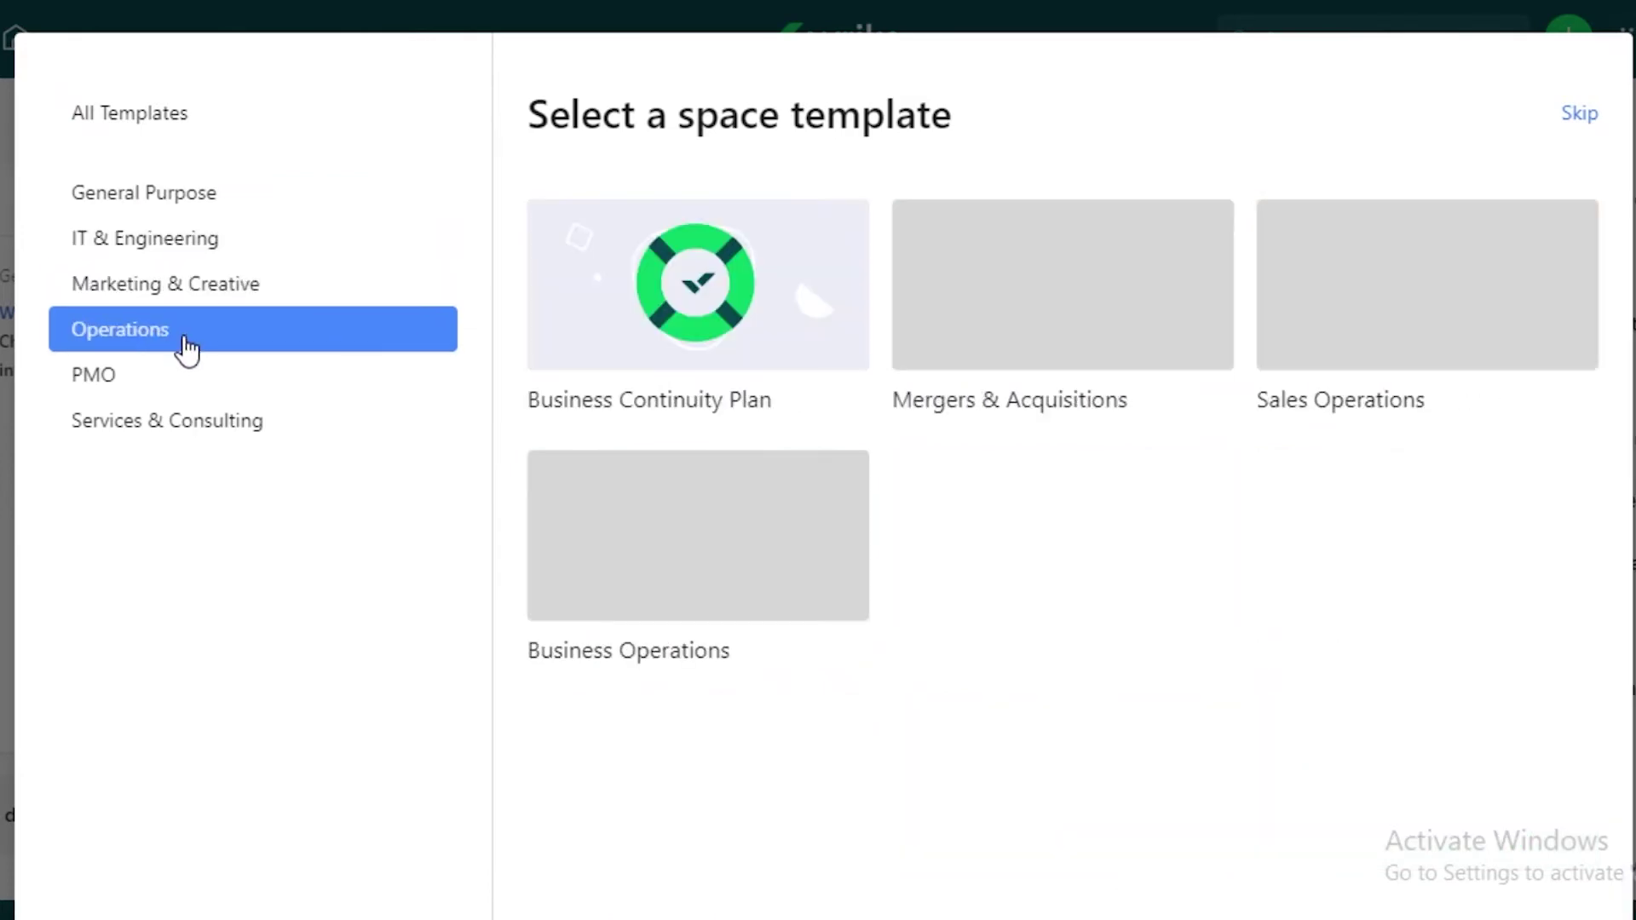
left_click(162, 376)
left_click(170, 426)
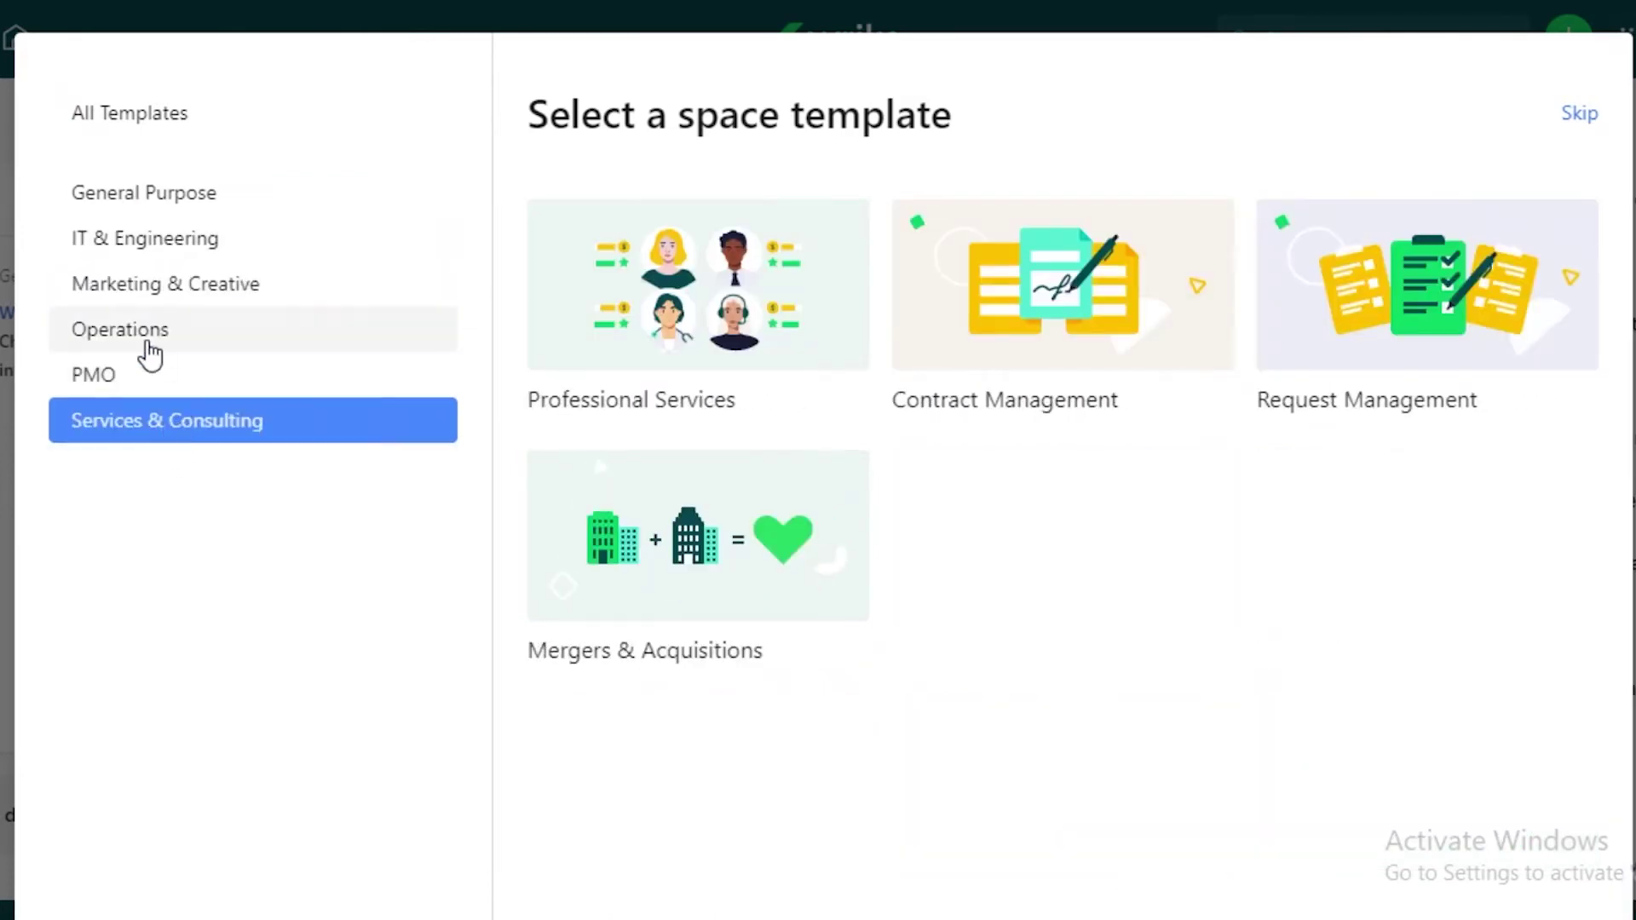
left_click(151, 339)
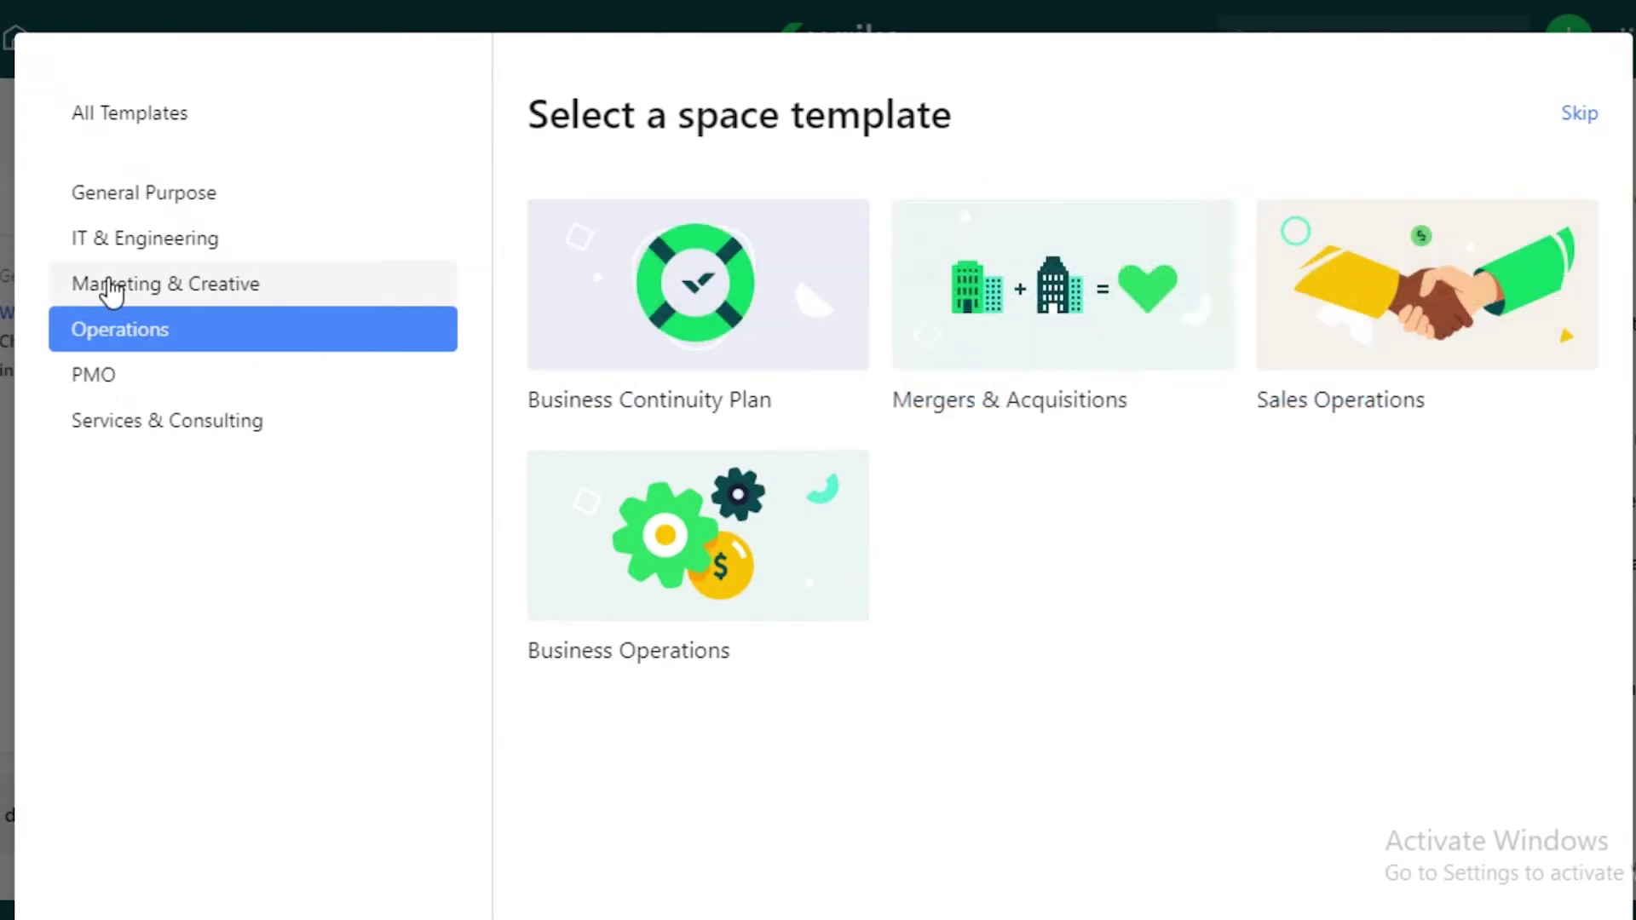
left_click(122, 253)
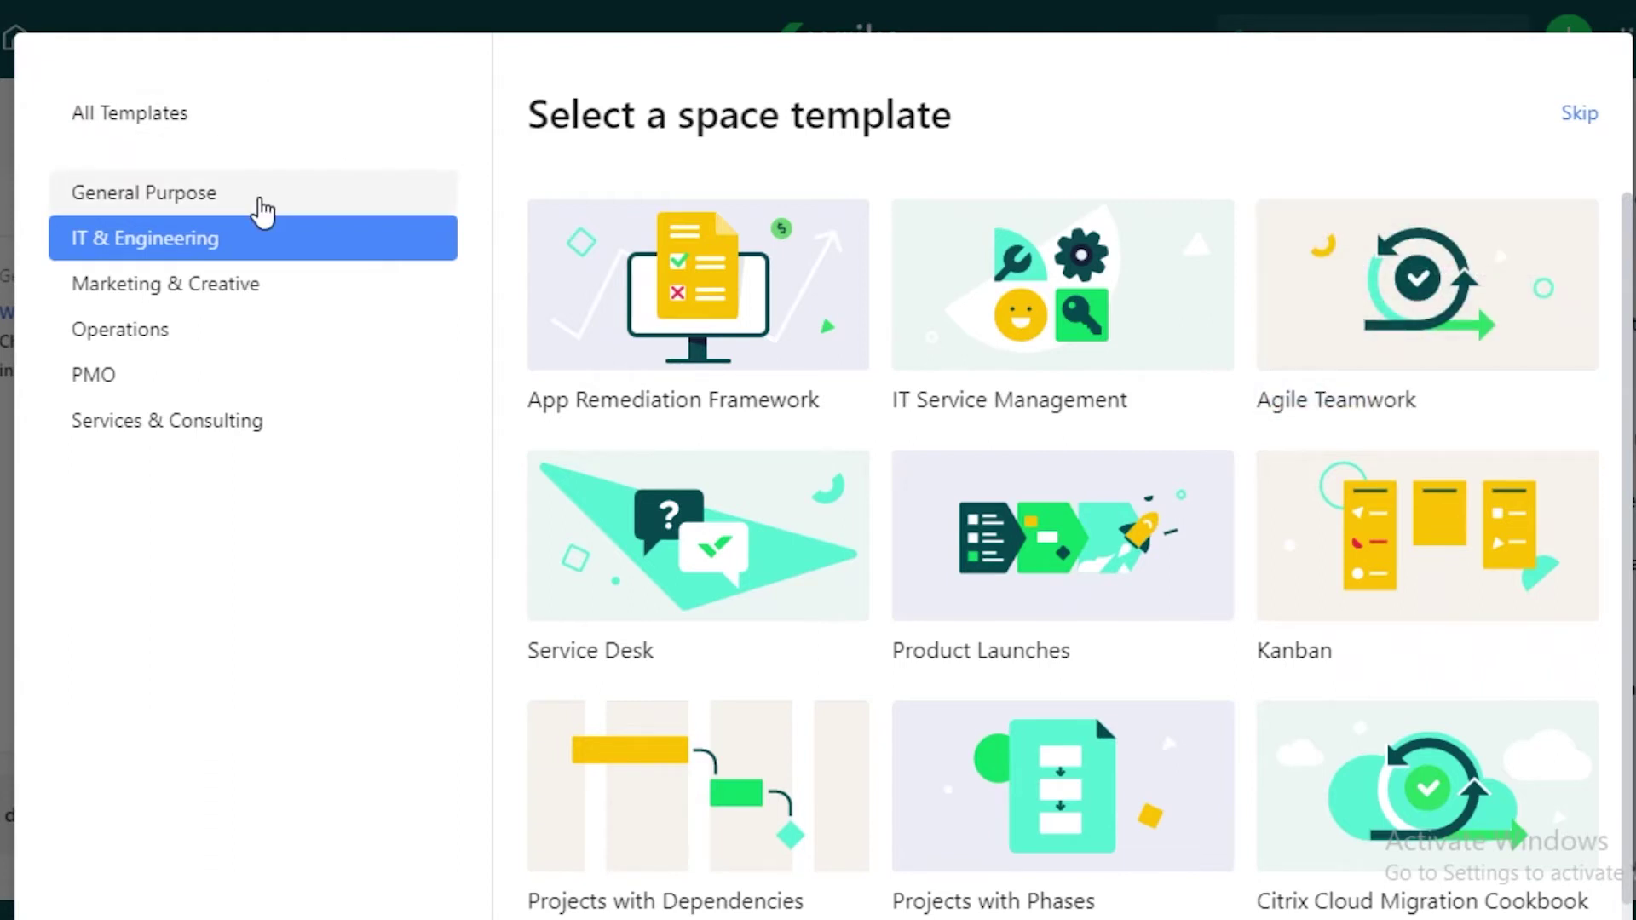
- Return to General Purpose and create a space from Projects with Dependencies
left_click(263, 205)
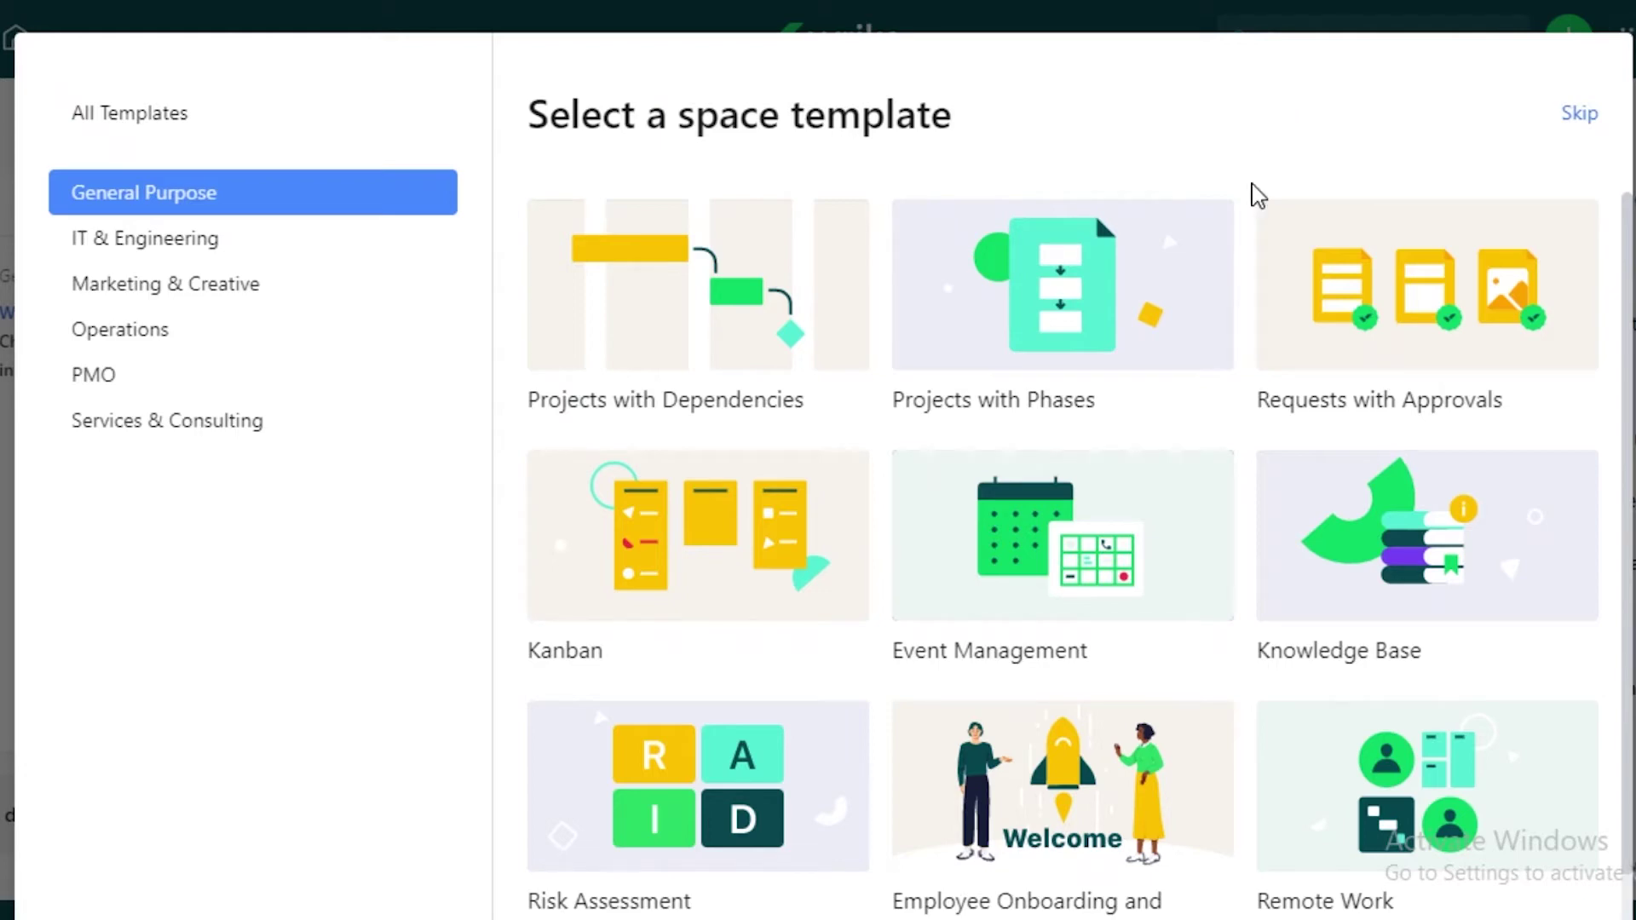
mouse_move(736, 689)
scroll(853, 613, "down", 3)
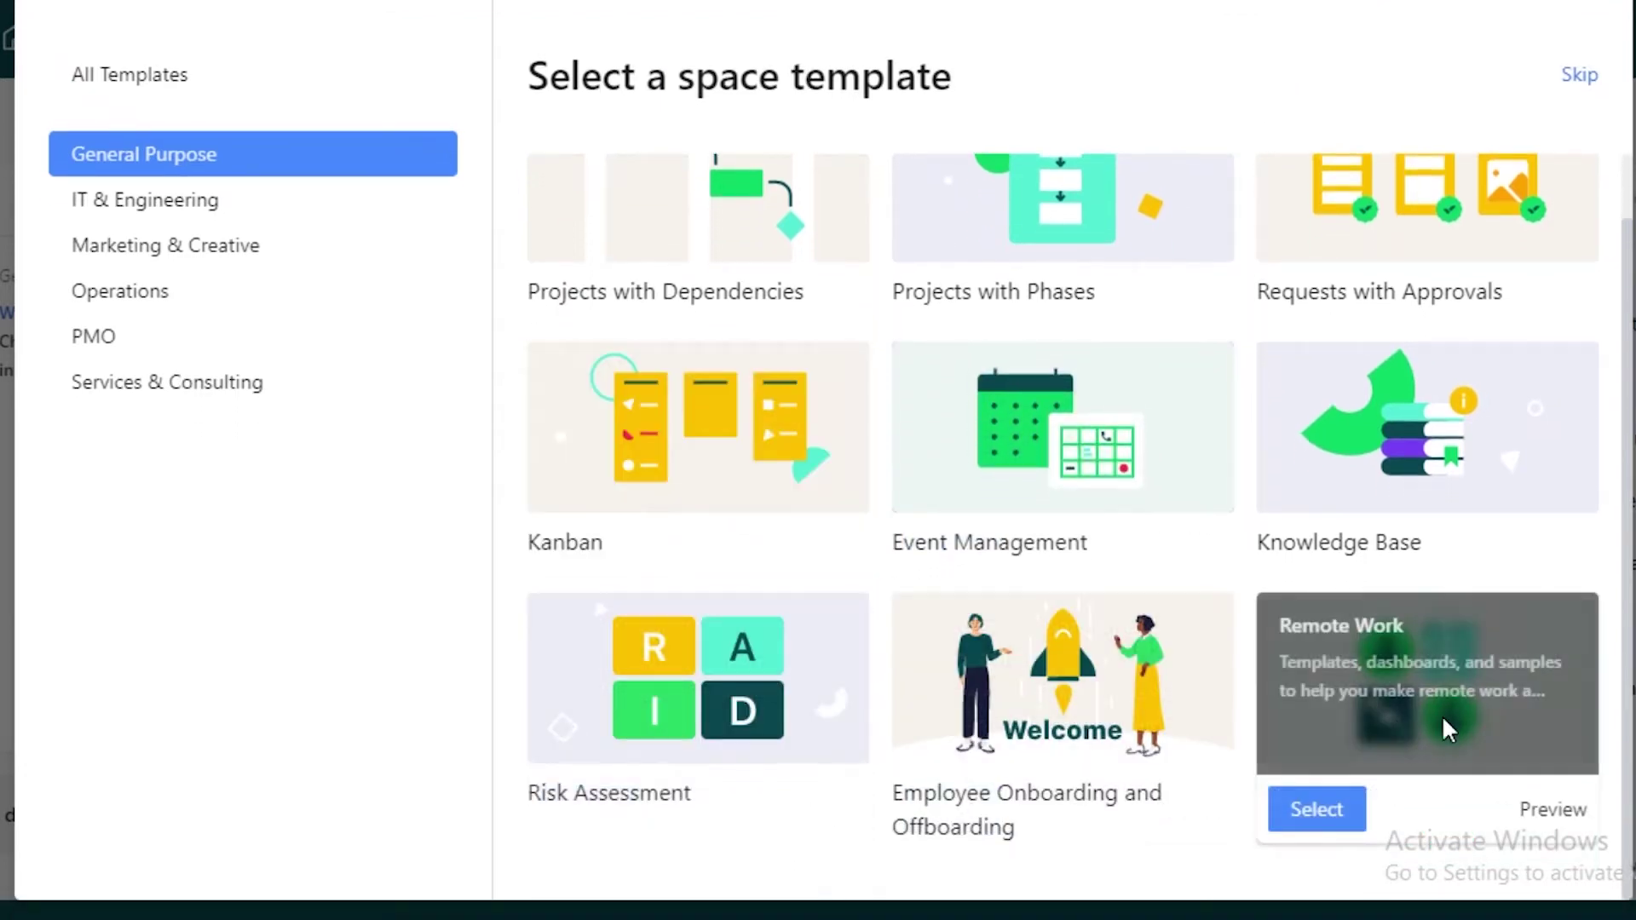
scroll(804, 573, "up", 2)
mouse_move(674, 265)
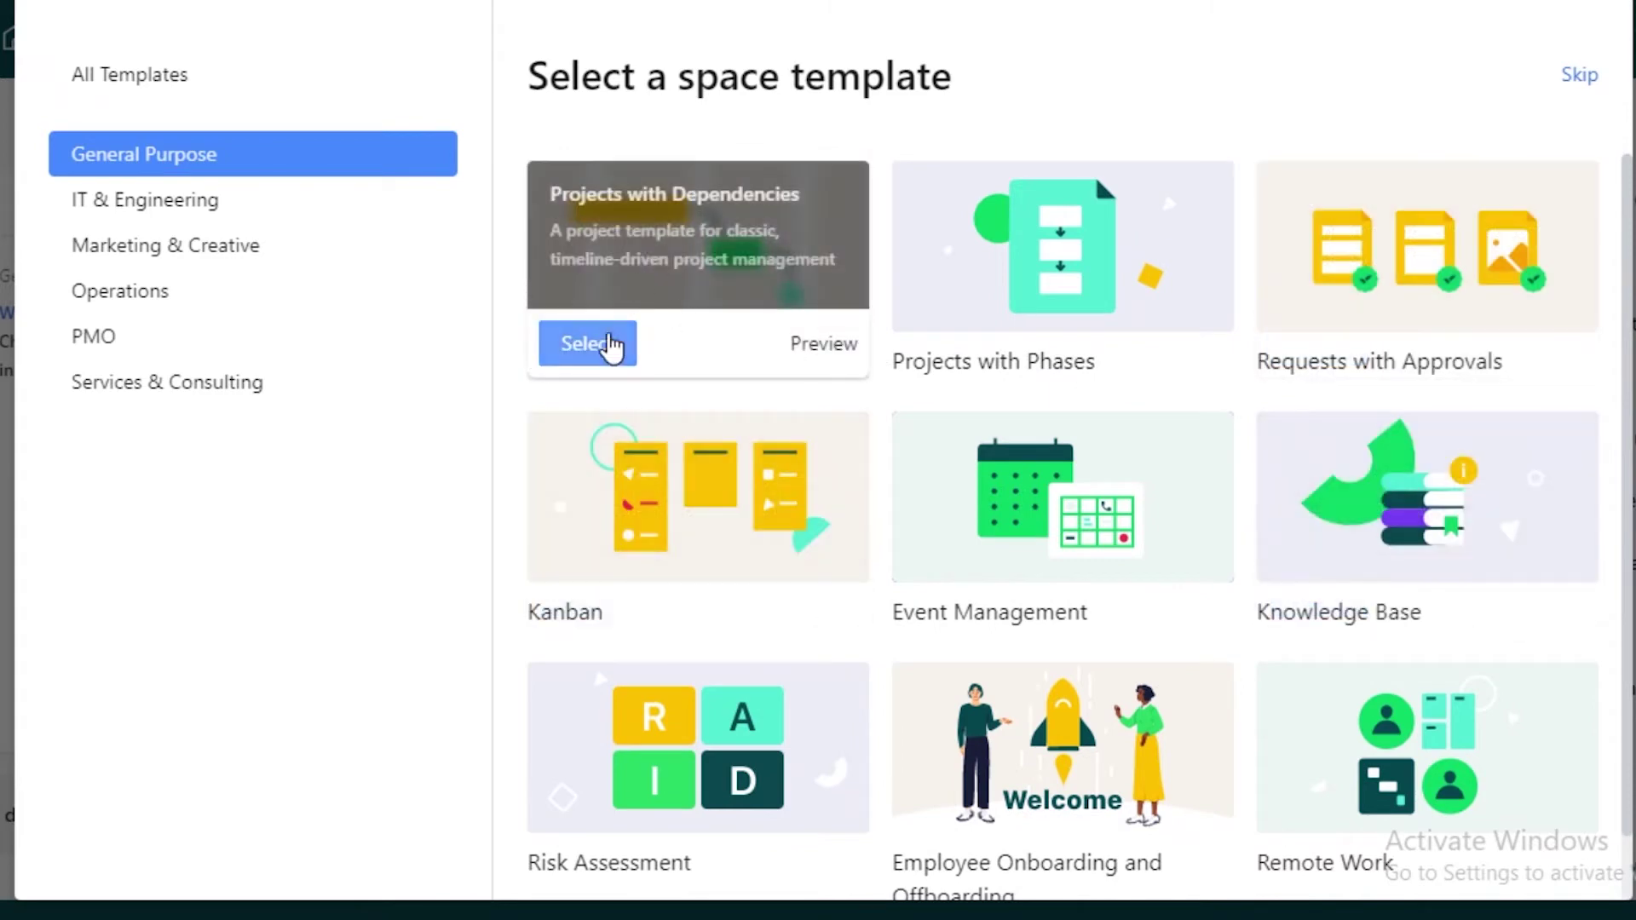
left_click(611, 345)
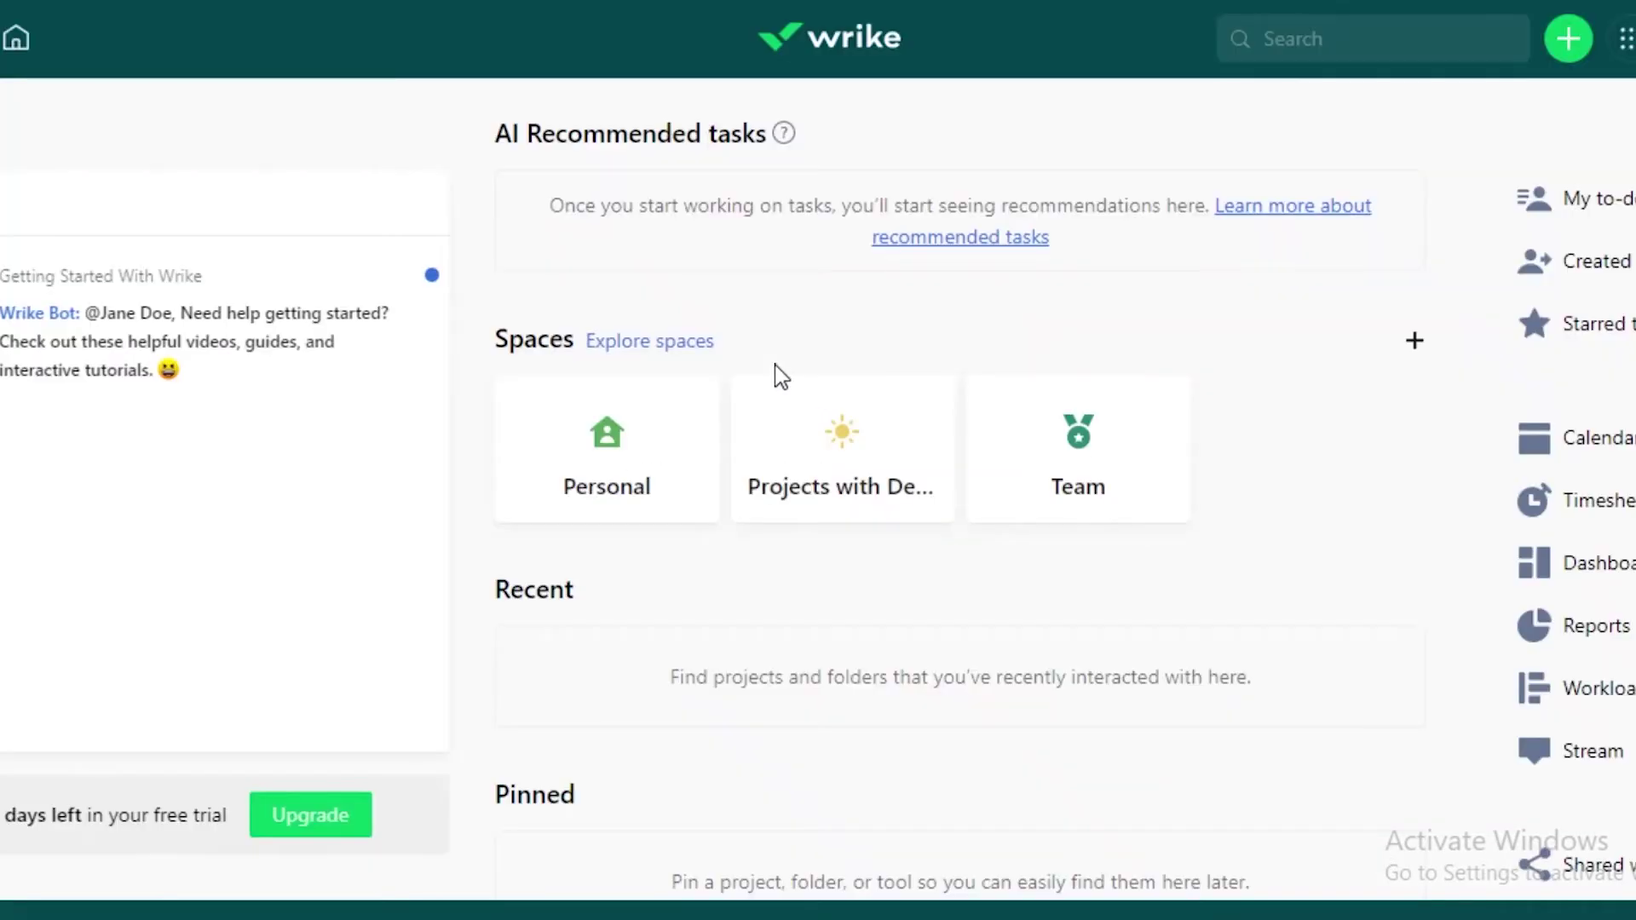
left_click(606, 478)
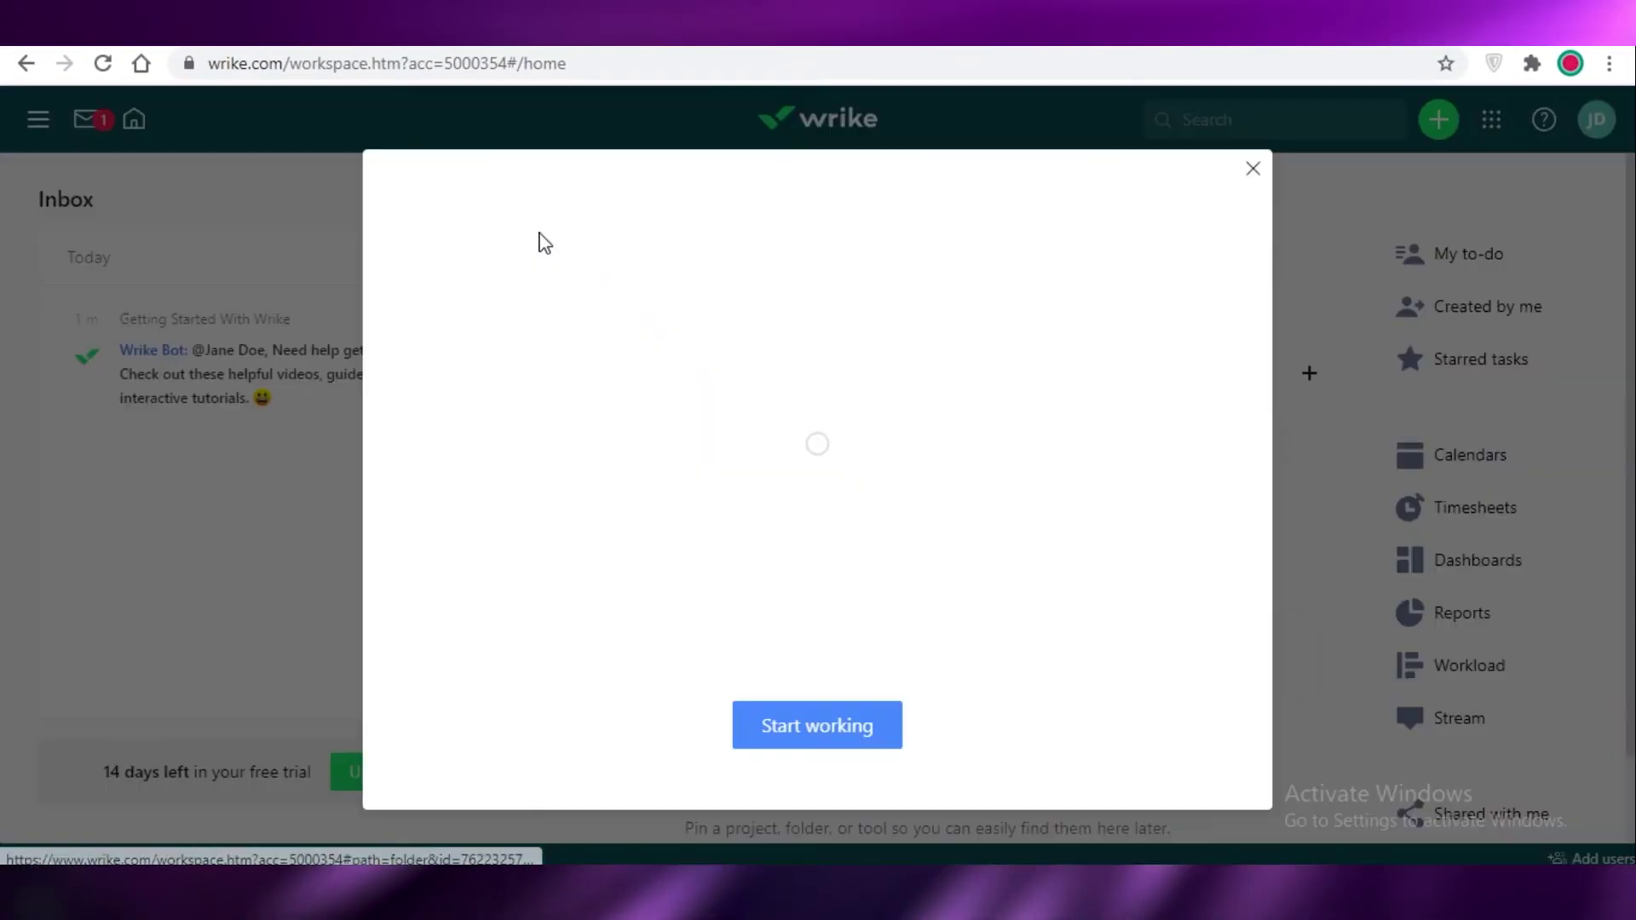
left_click(1251, 170)
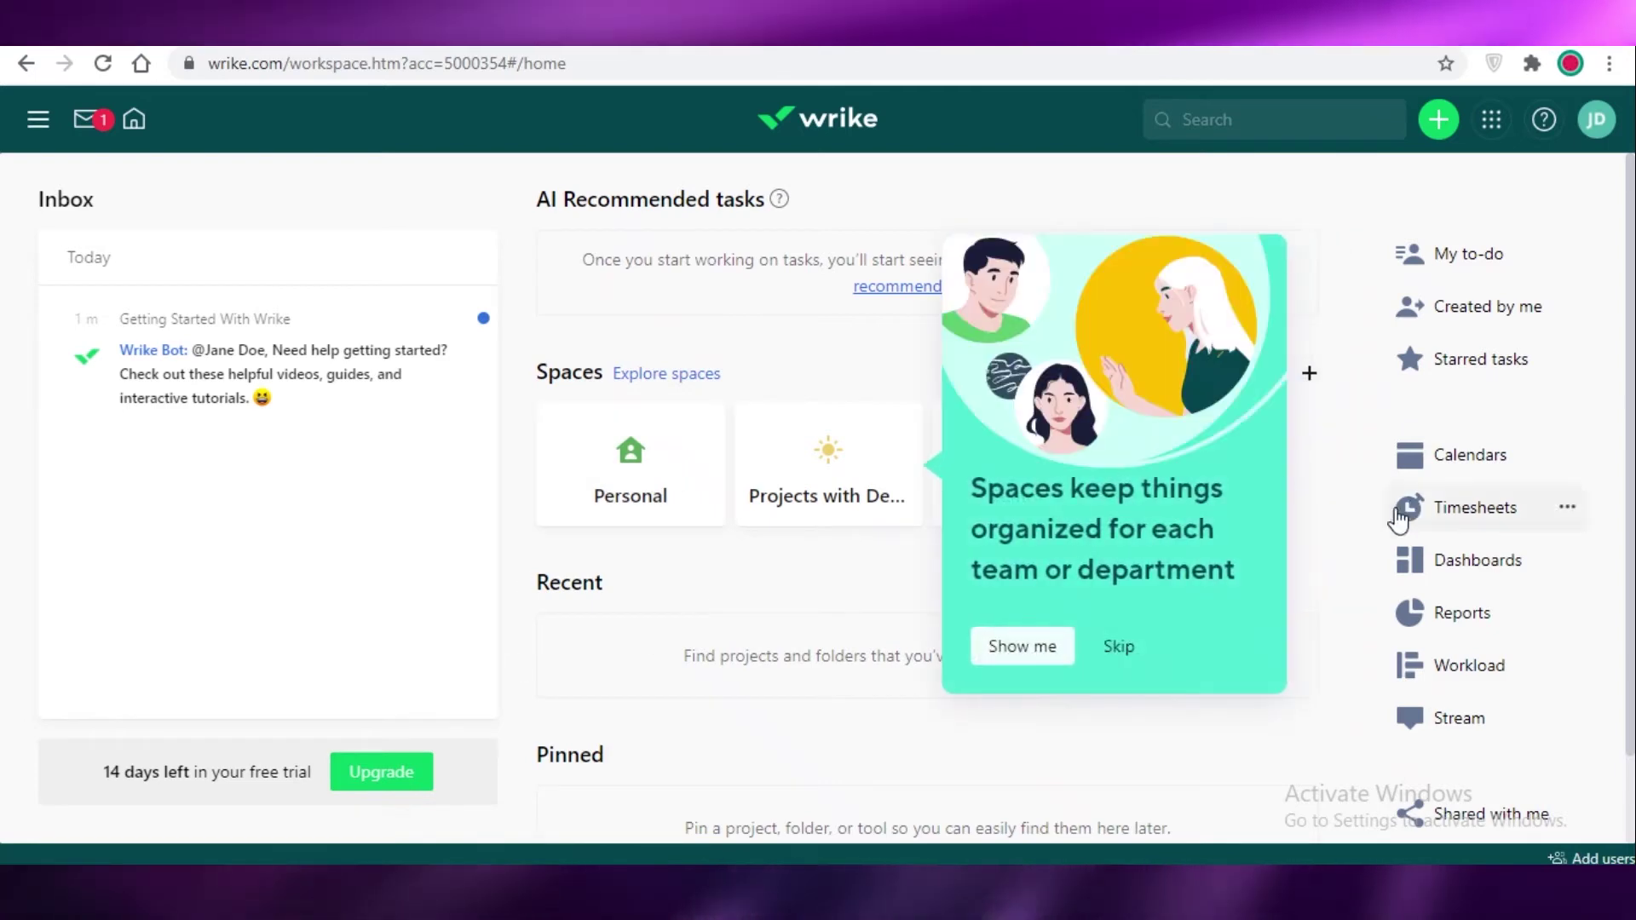
left_click(1116, 648)
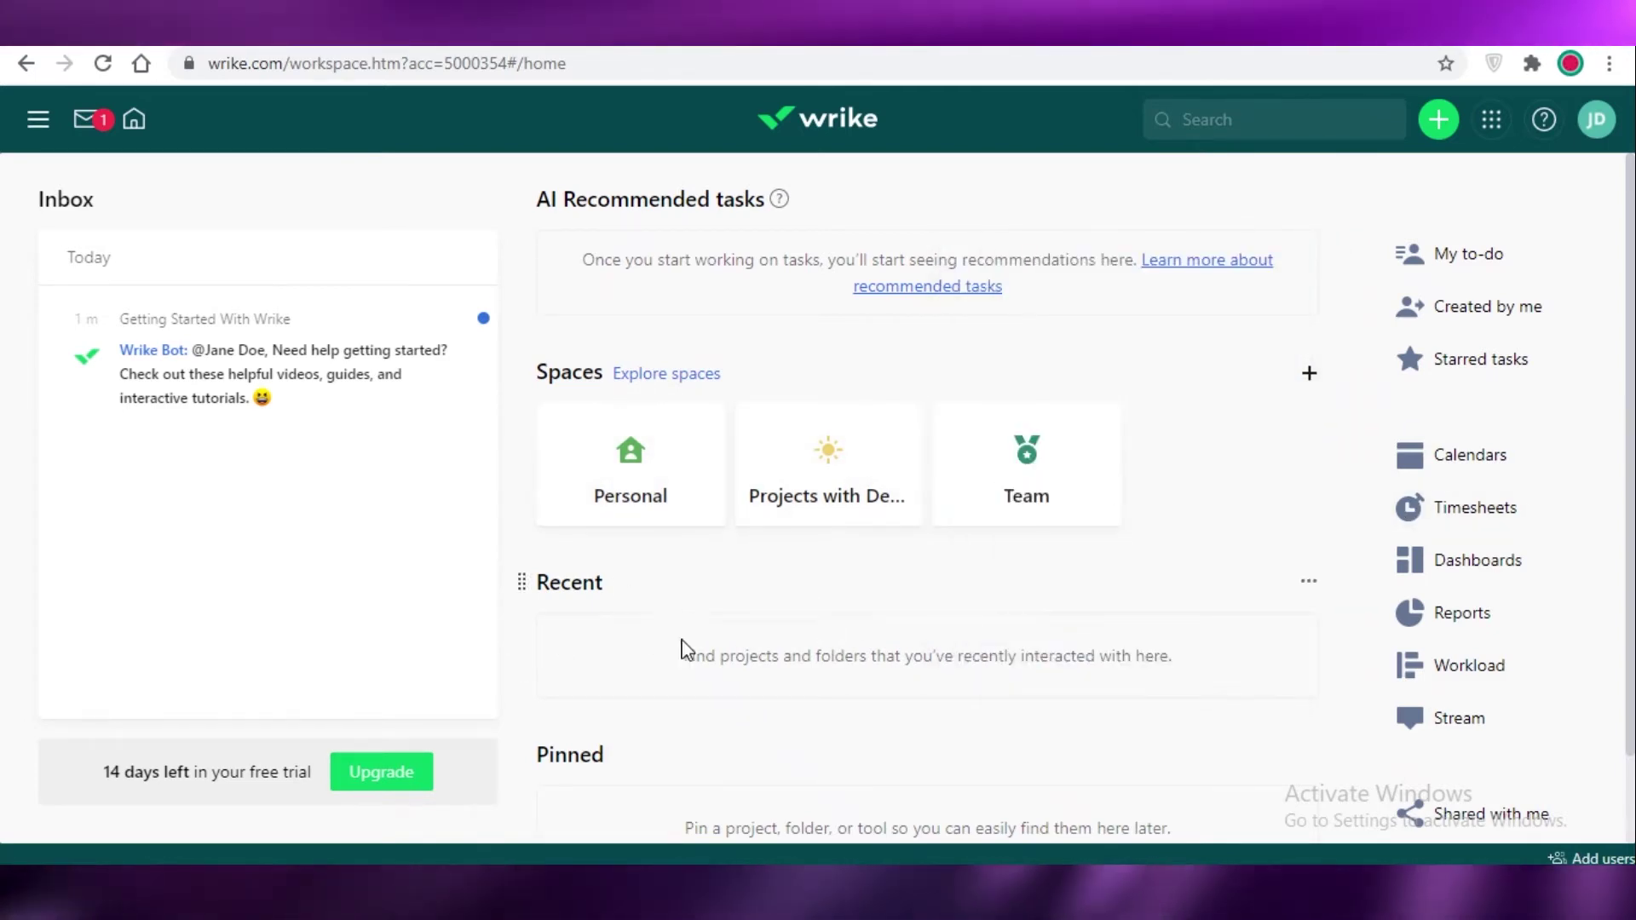
scroll(719, 577, "down", 1)
scroll(677, 635, "up", 1)
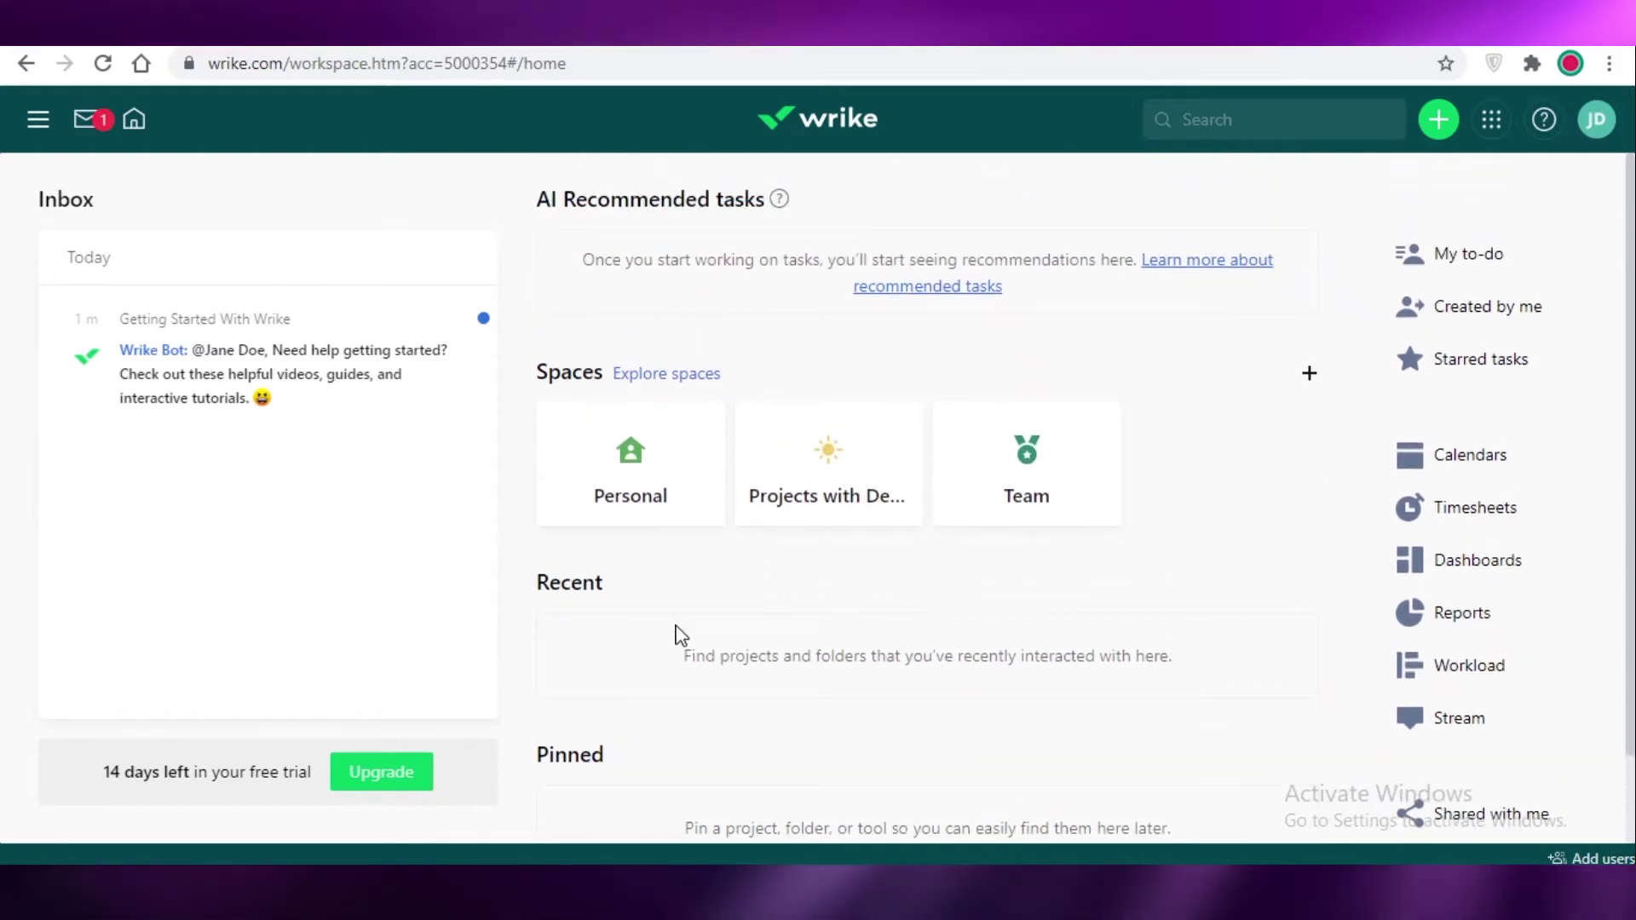
scroll(686, 640, "down", 1)
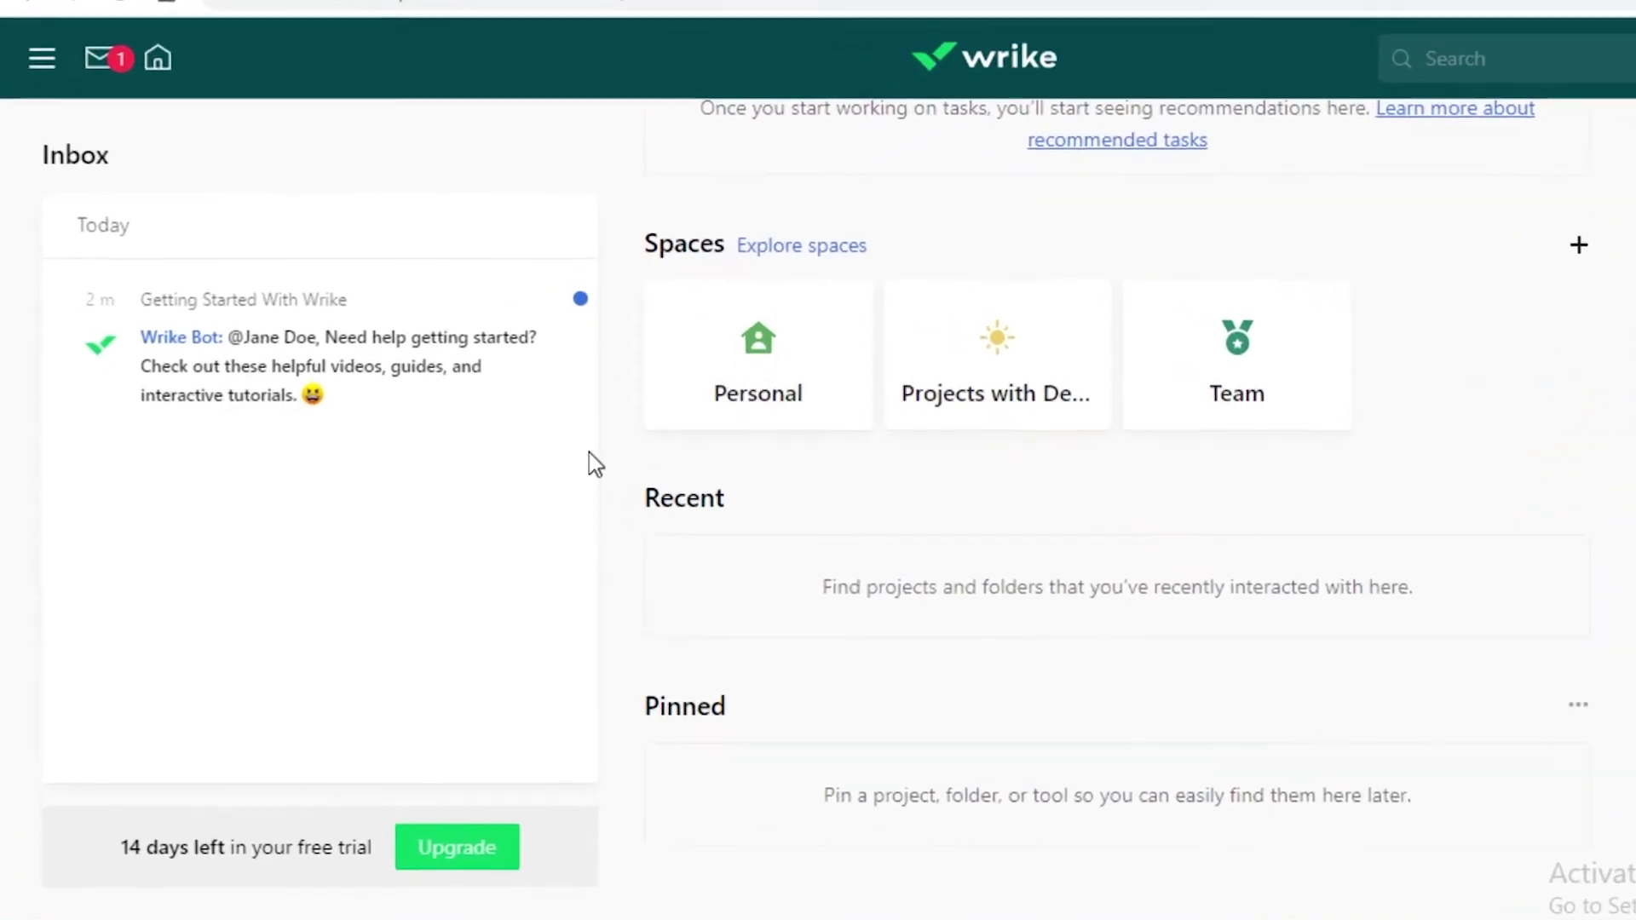
- Open the Project with Dependencies project and start creating a custom view
left_click(41, 58)
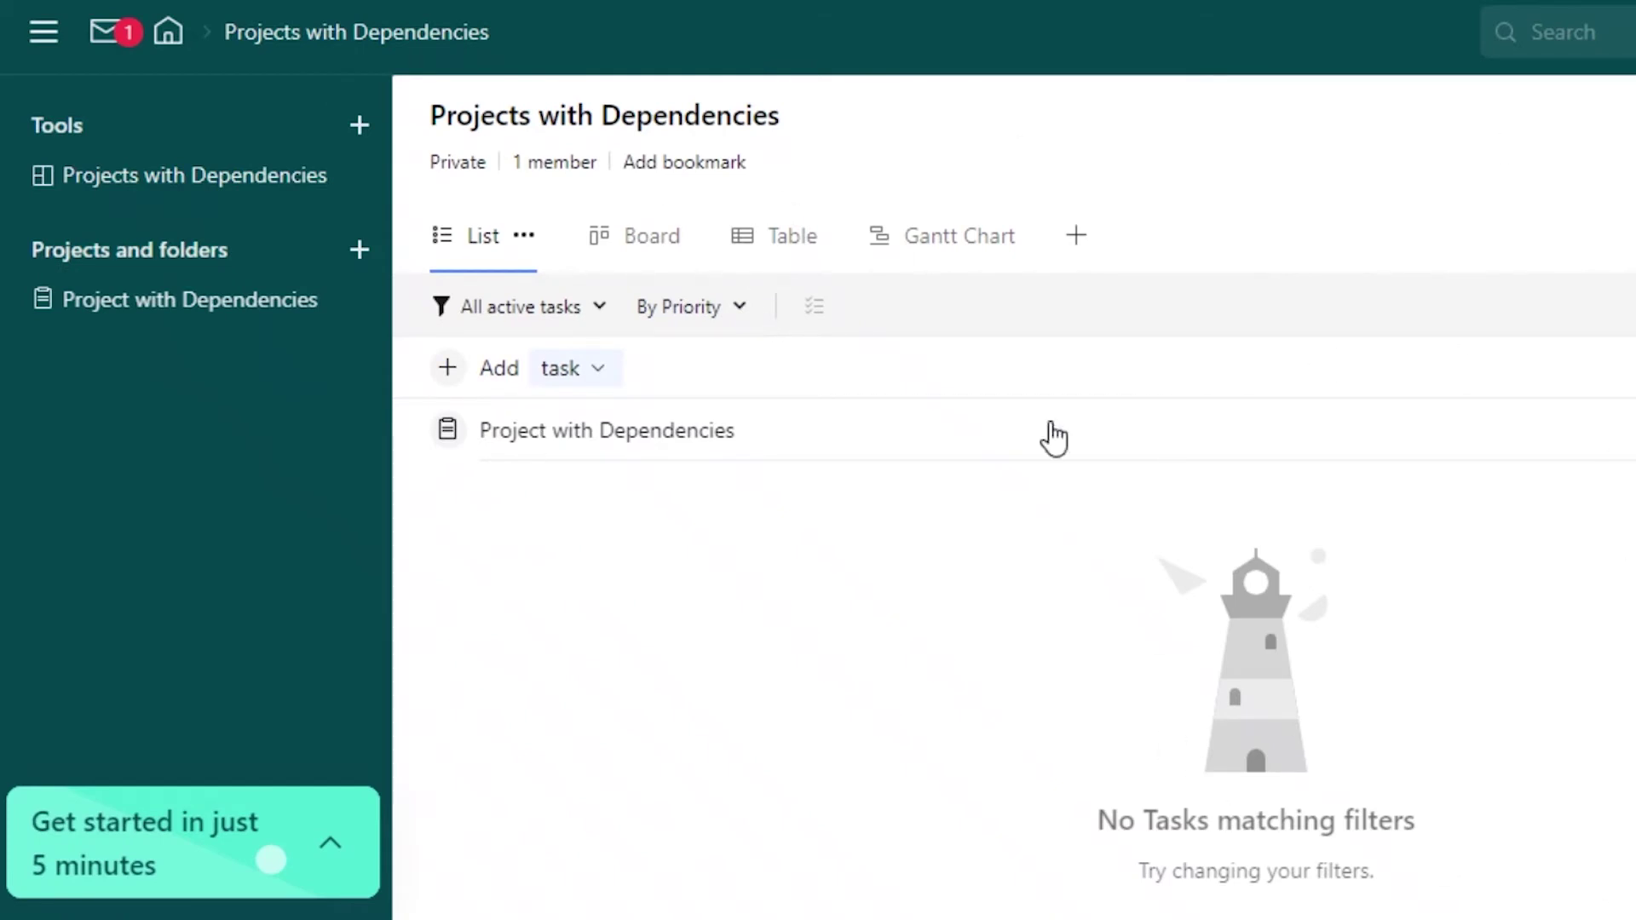
left_click(234, 307)
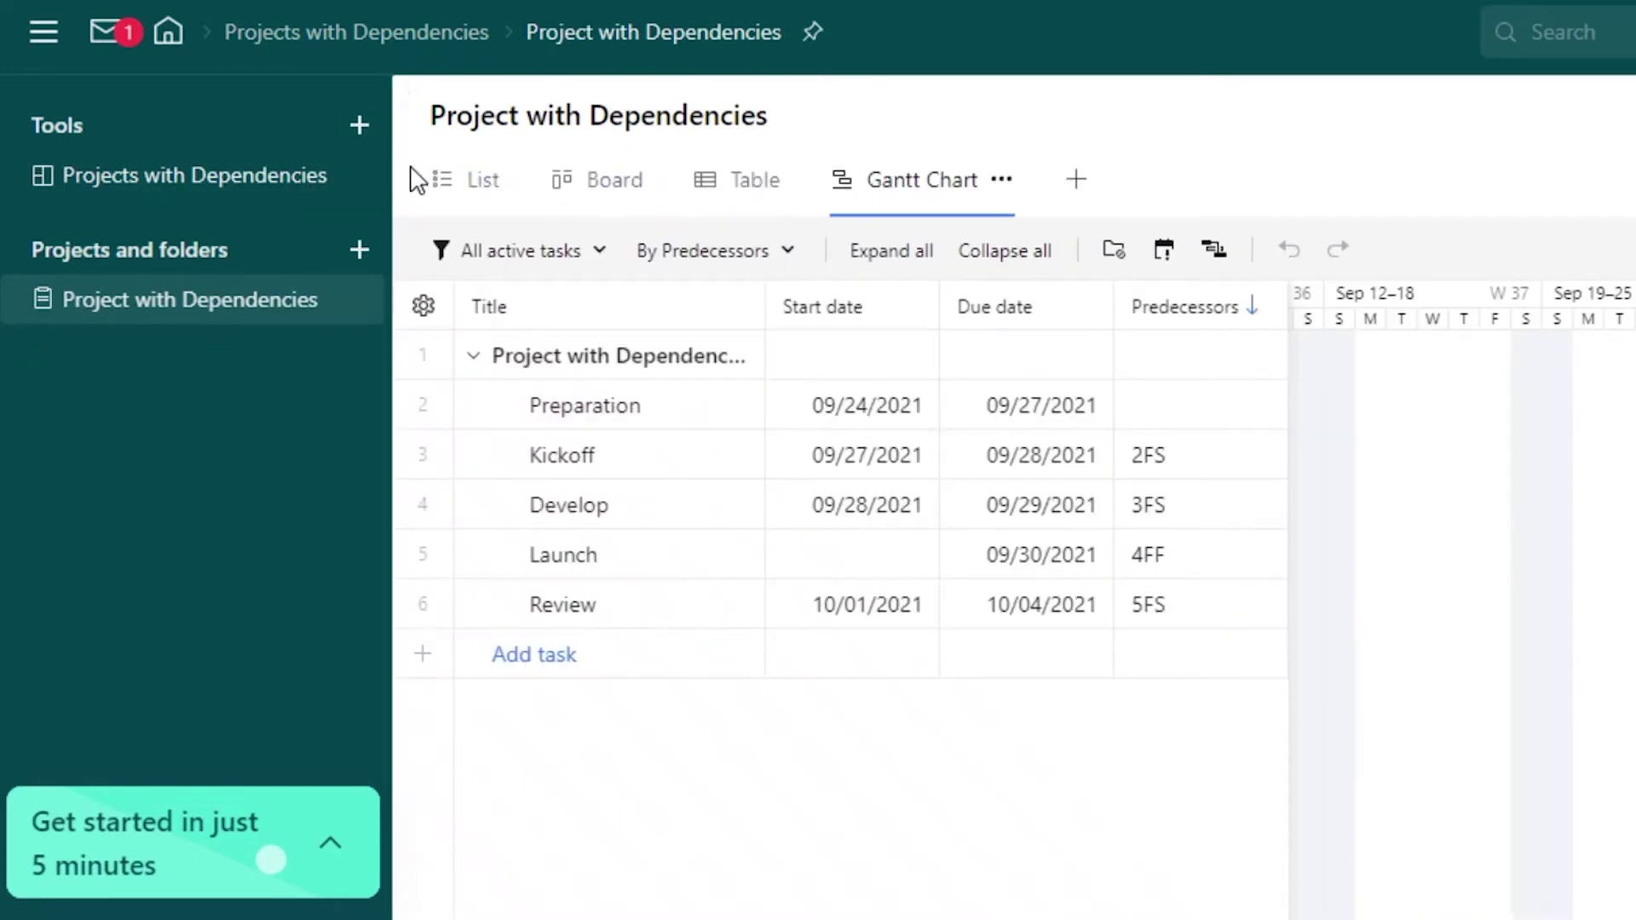
left_click(1077, 180)
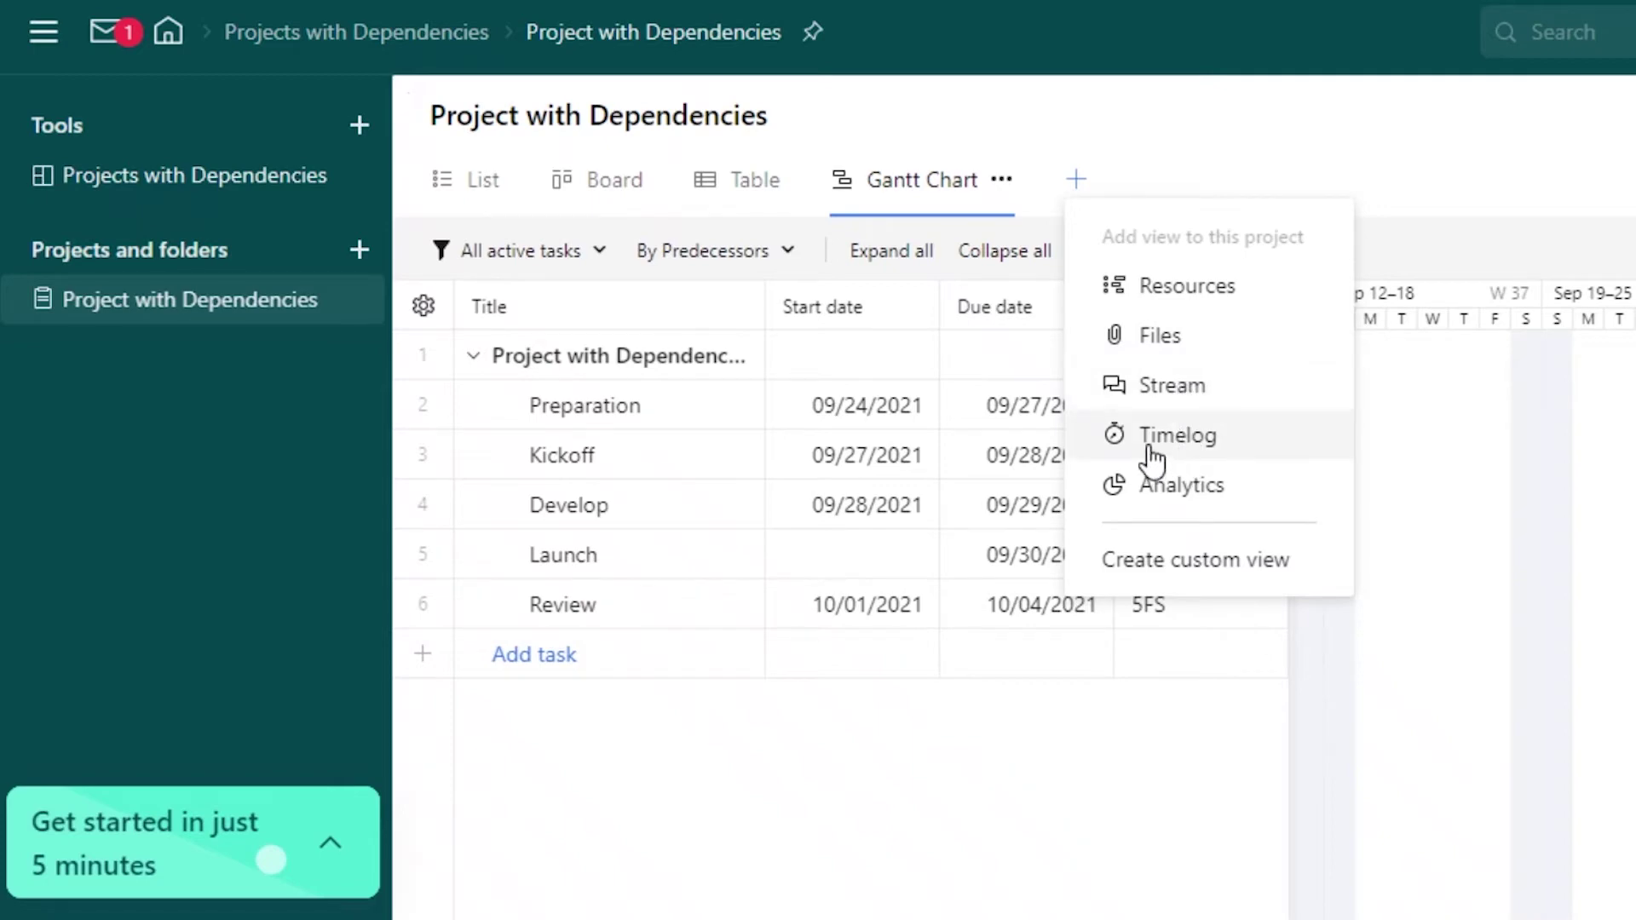
left_click(1230, 567)
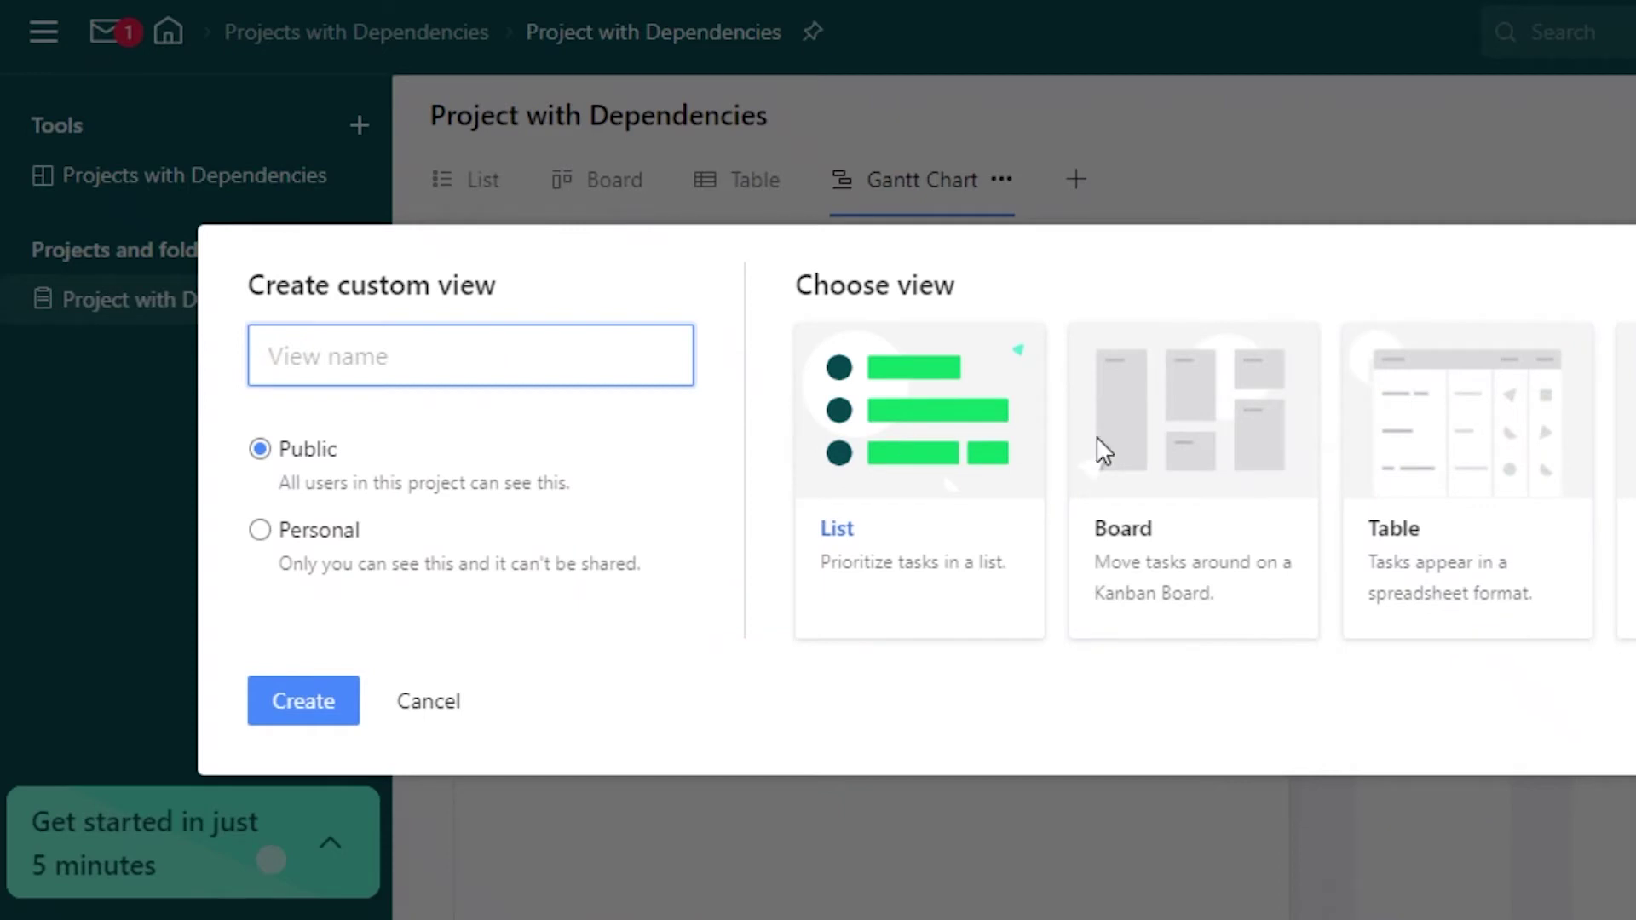
left_click(1428, 473)
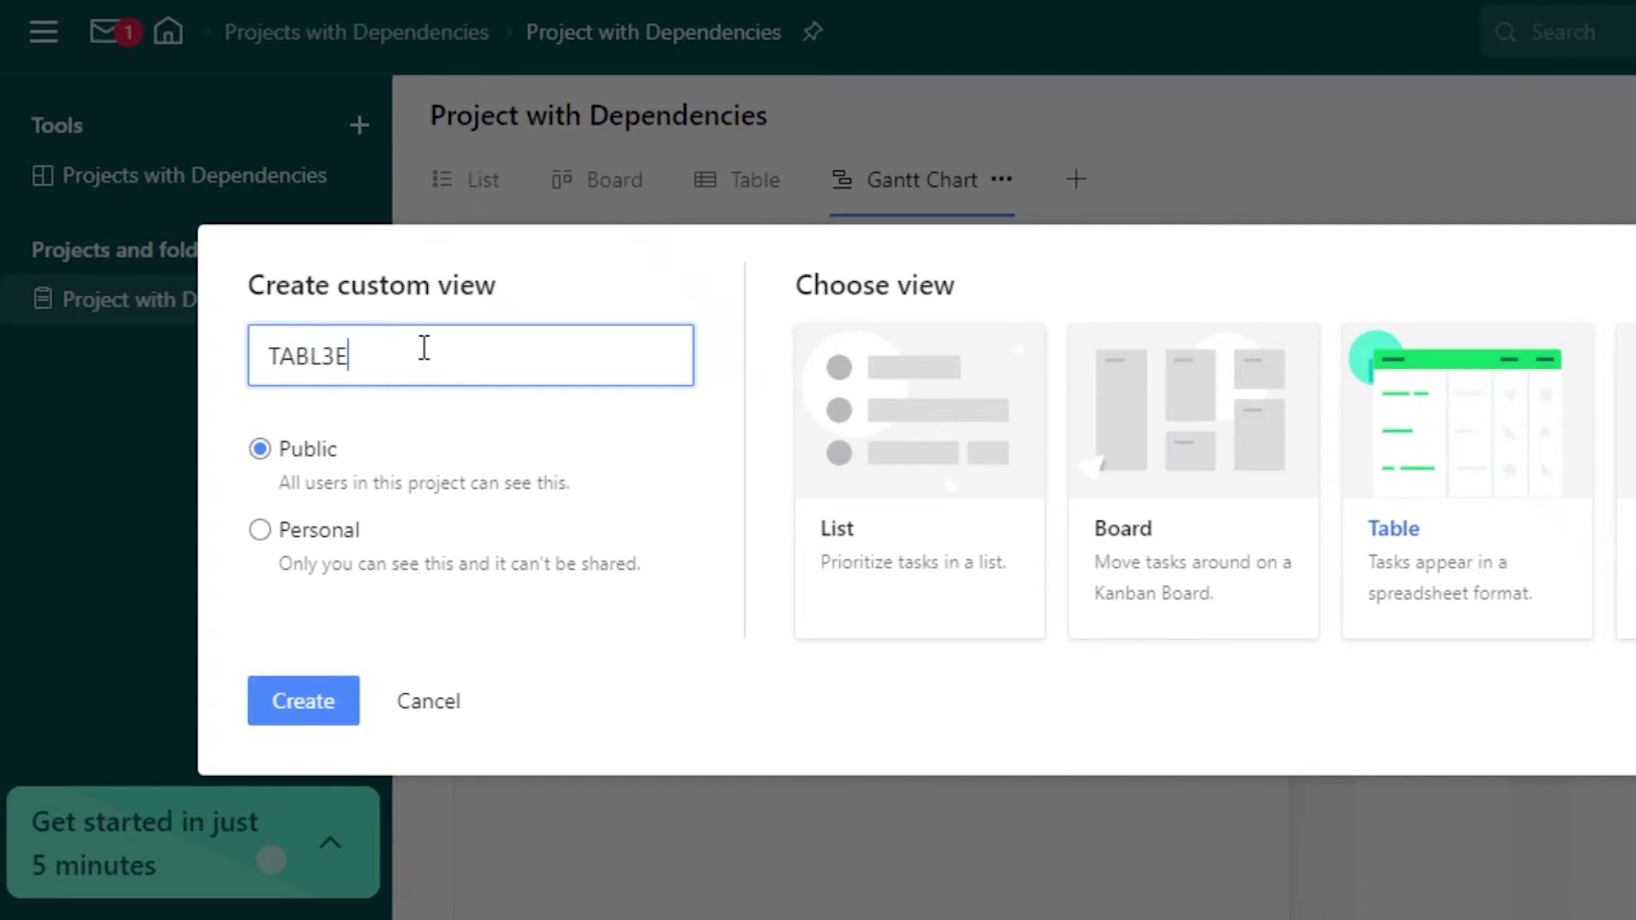
left_click(259, 711)
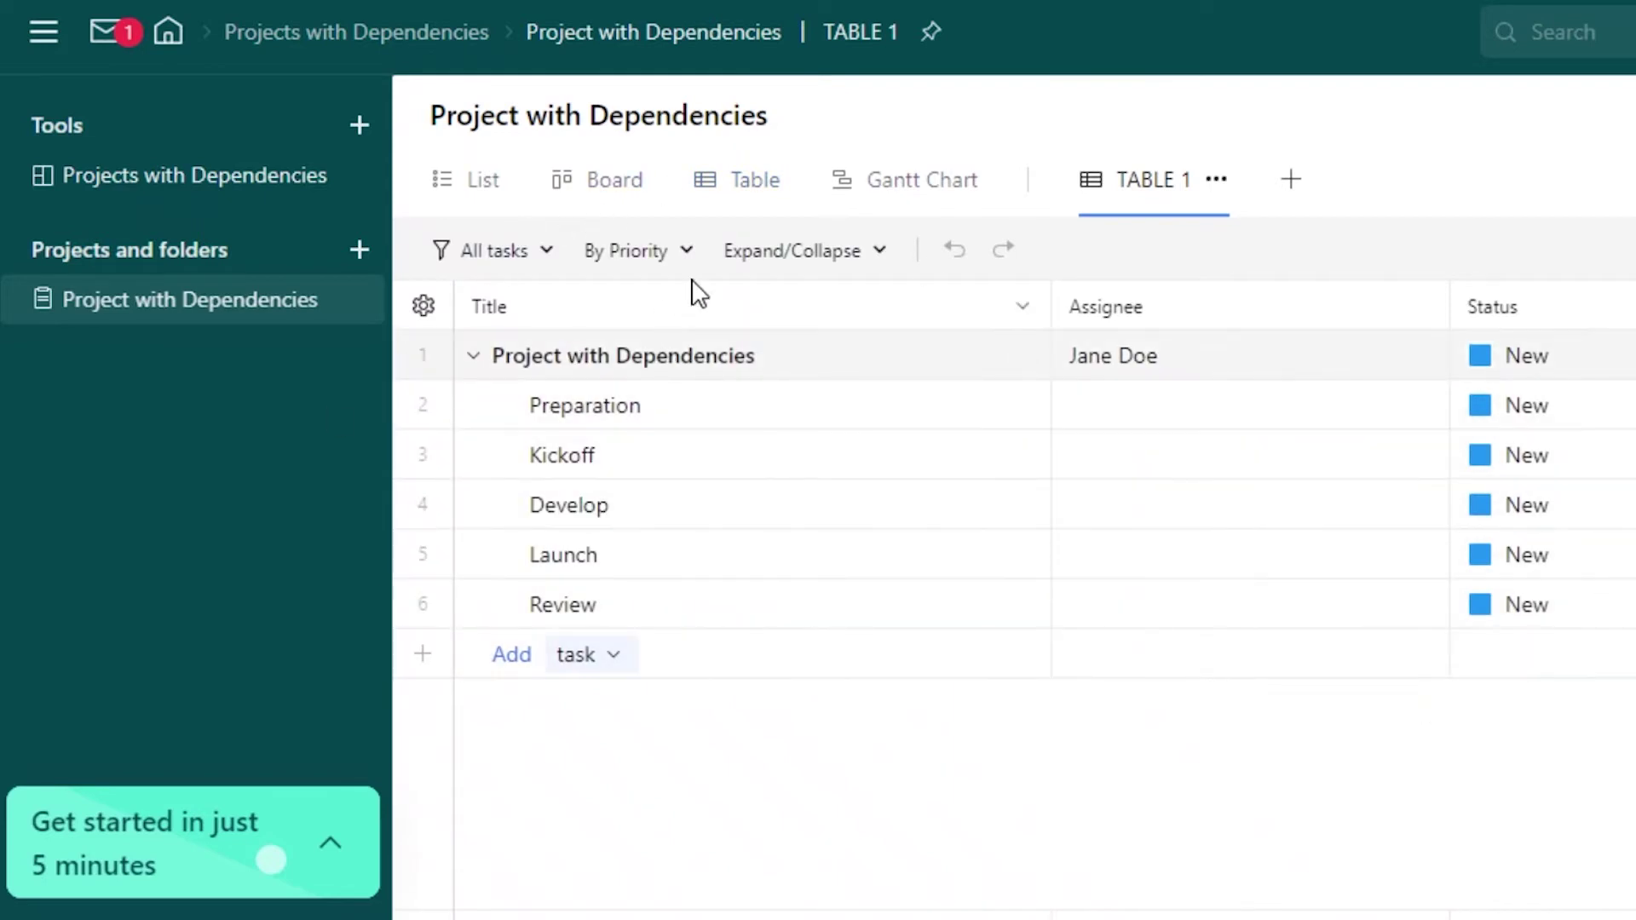
left_click(1217, 180)
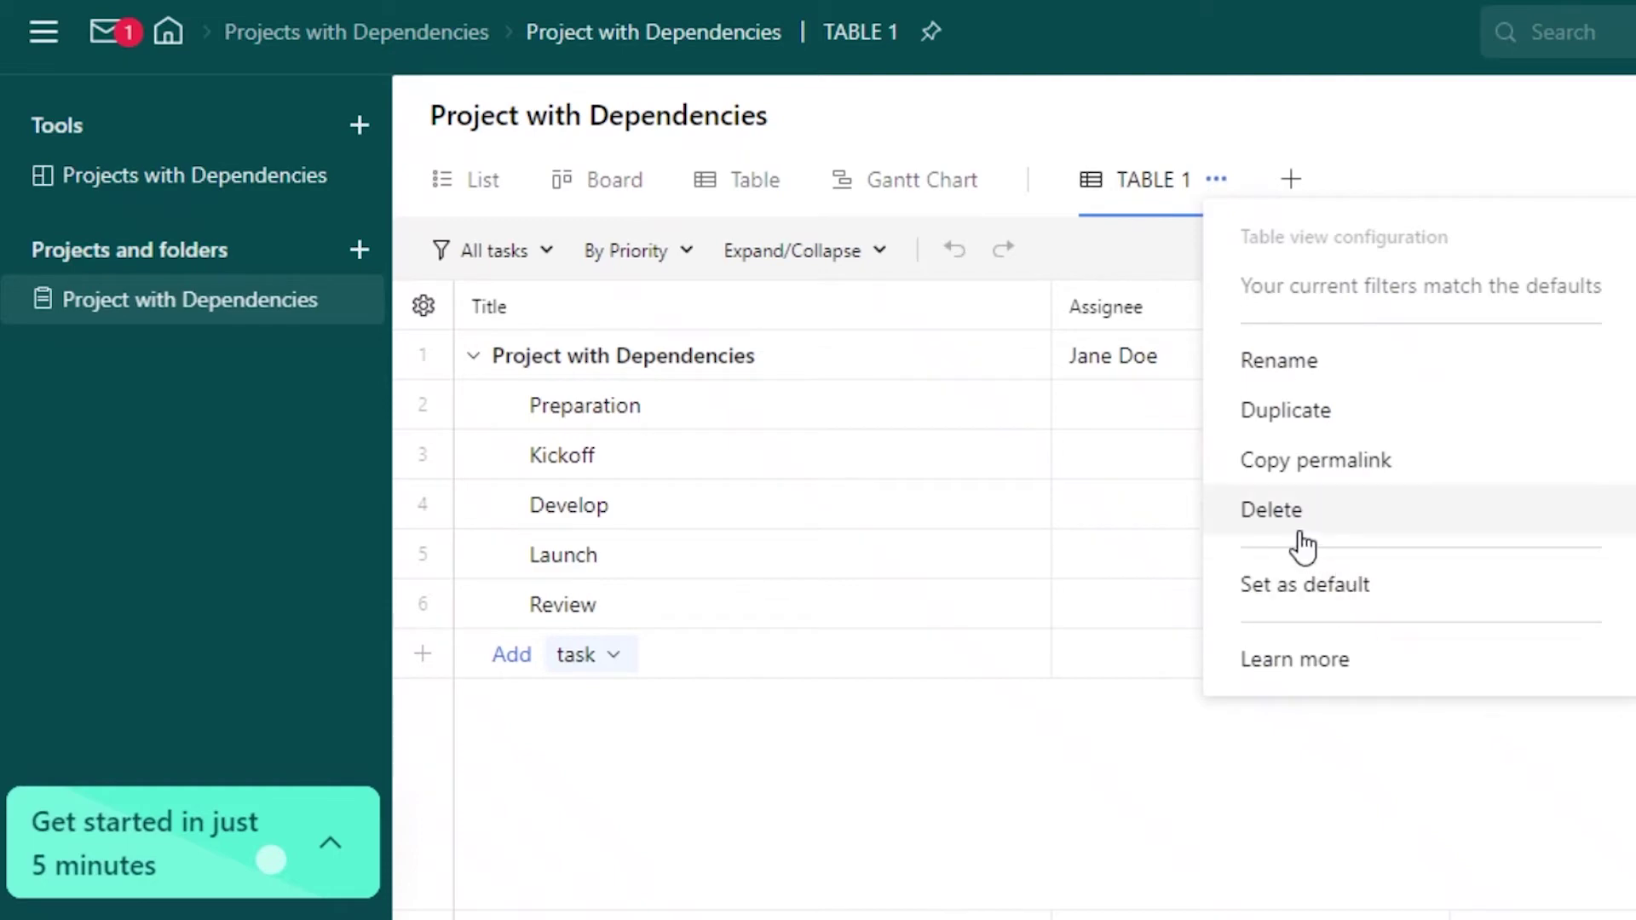
left_click(1197, 533)
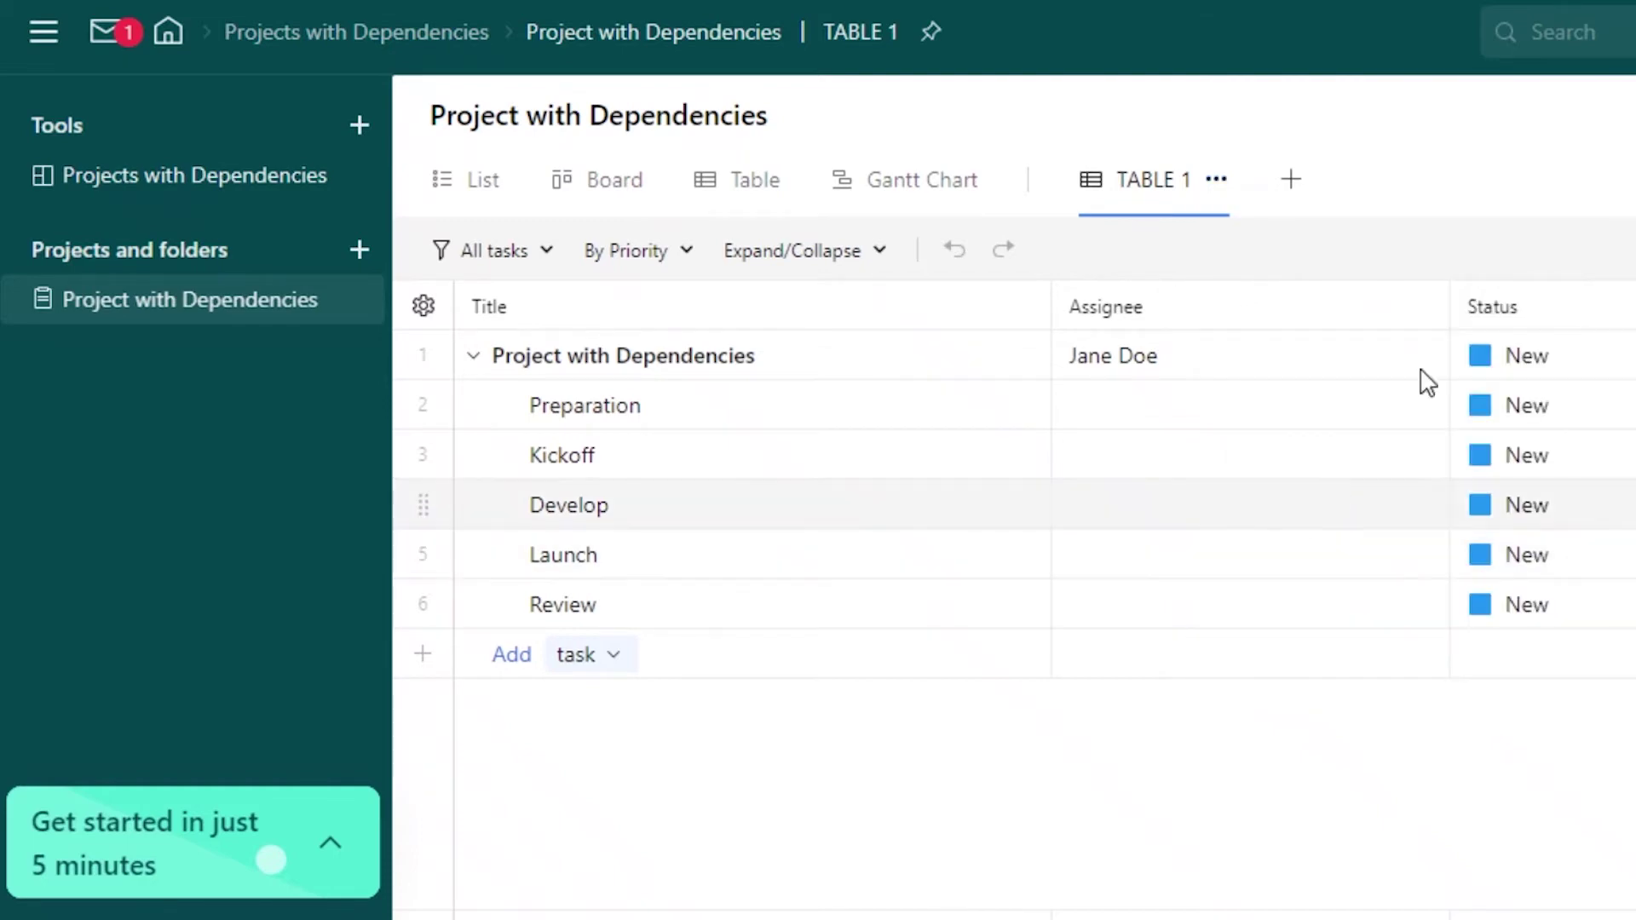
left_click(475, 182)
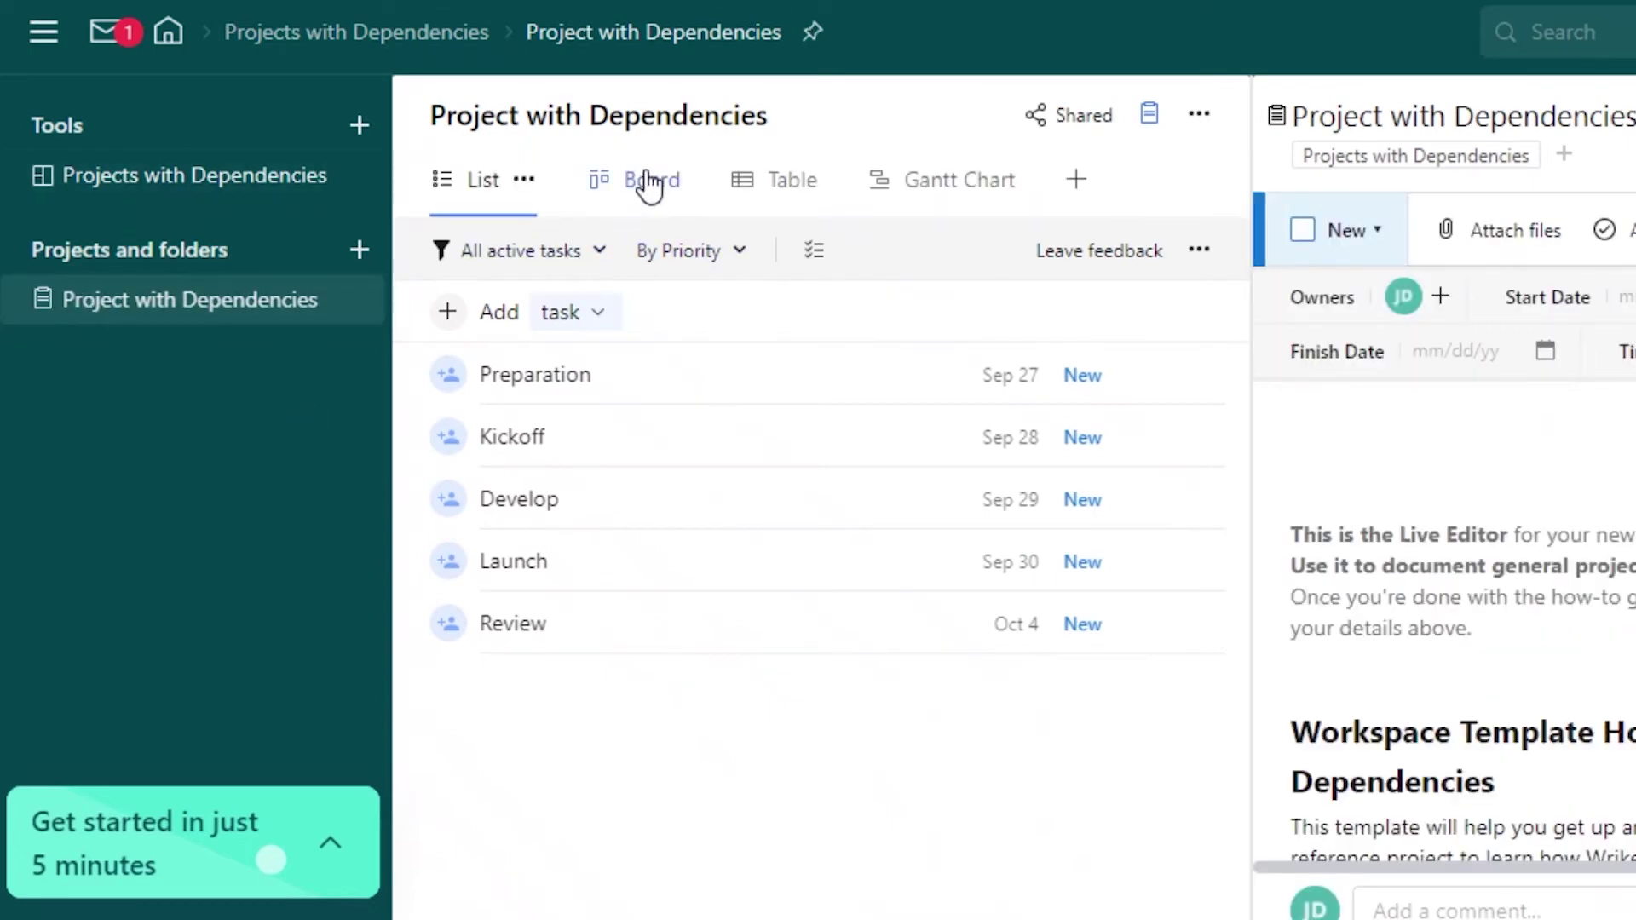
- On the Board view, drag Kickoff, Develop, Launch and Review into In Progress
left_click(649, 181)
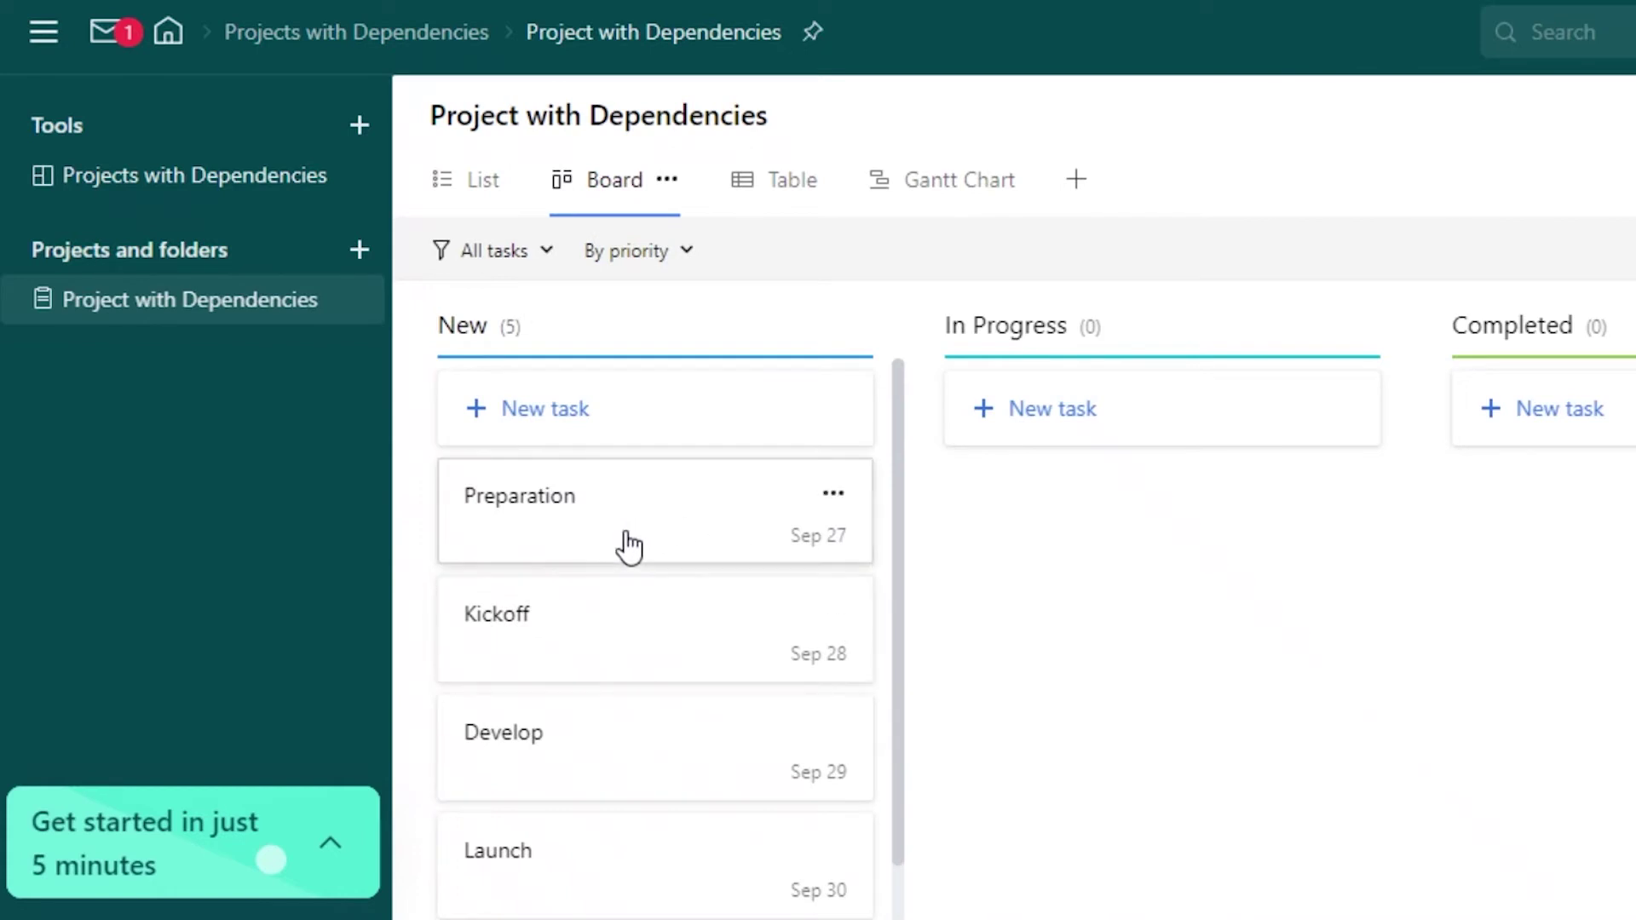
scroll(614, 639, "down", 1)
scroll(661, 519, "up", 1)
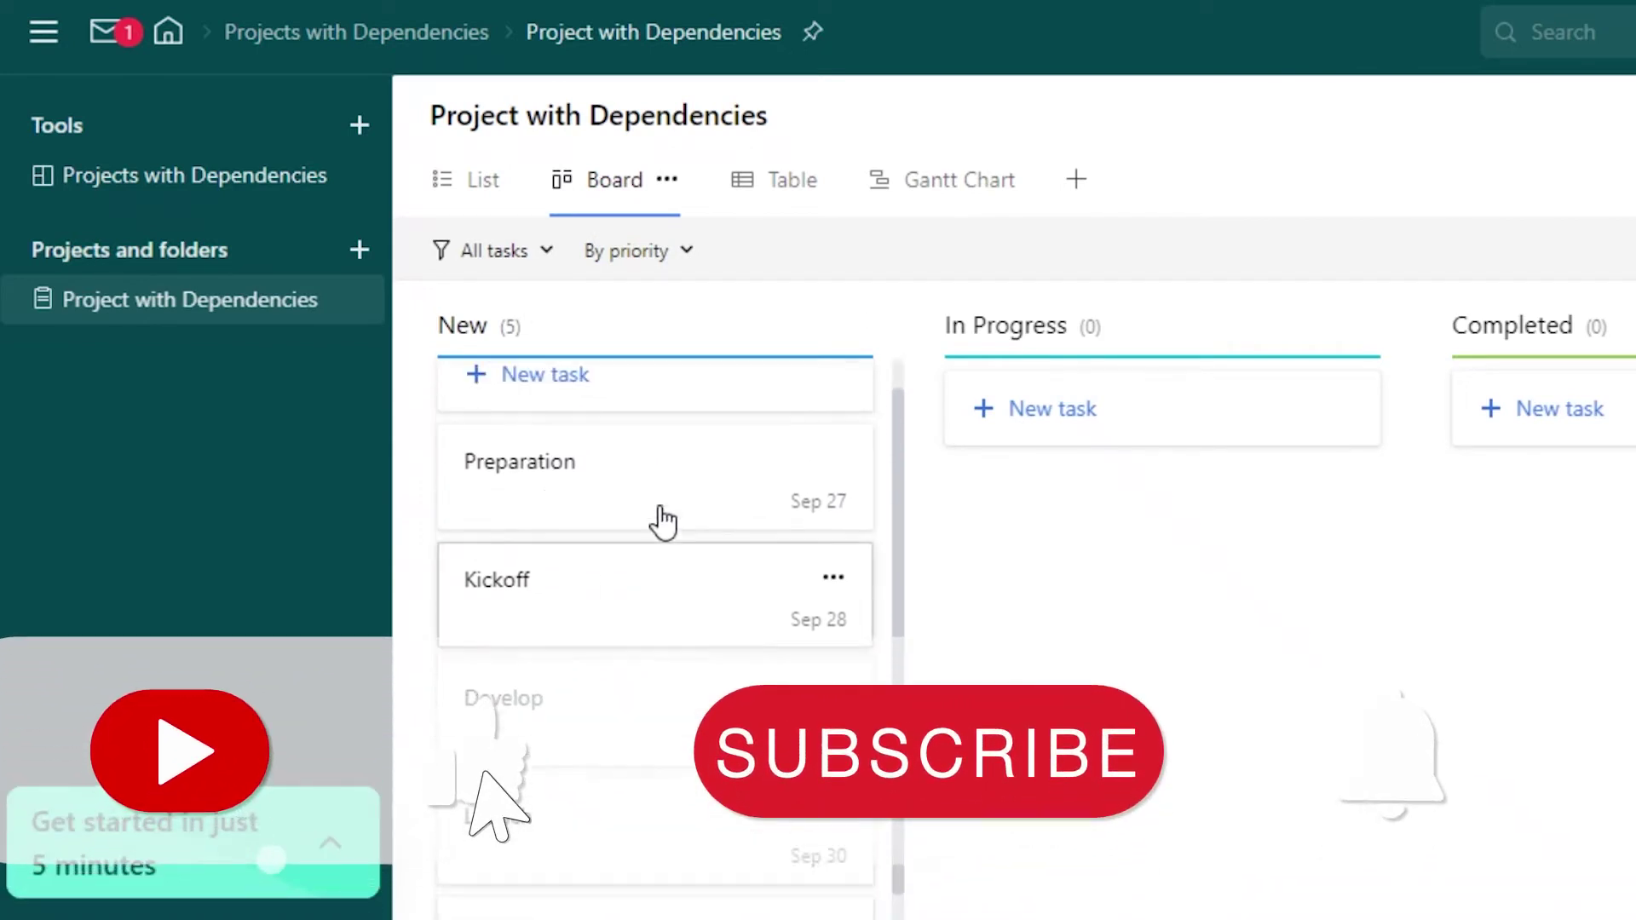
left_click_drag(524, 656, 1116, 520)
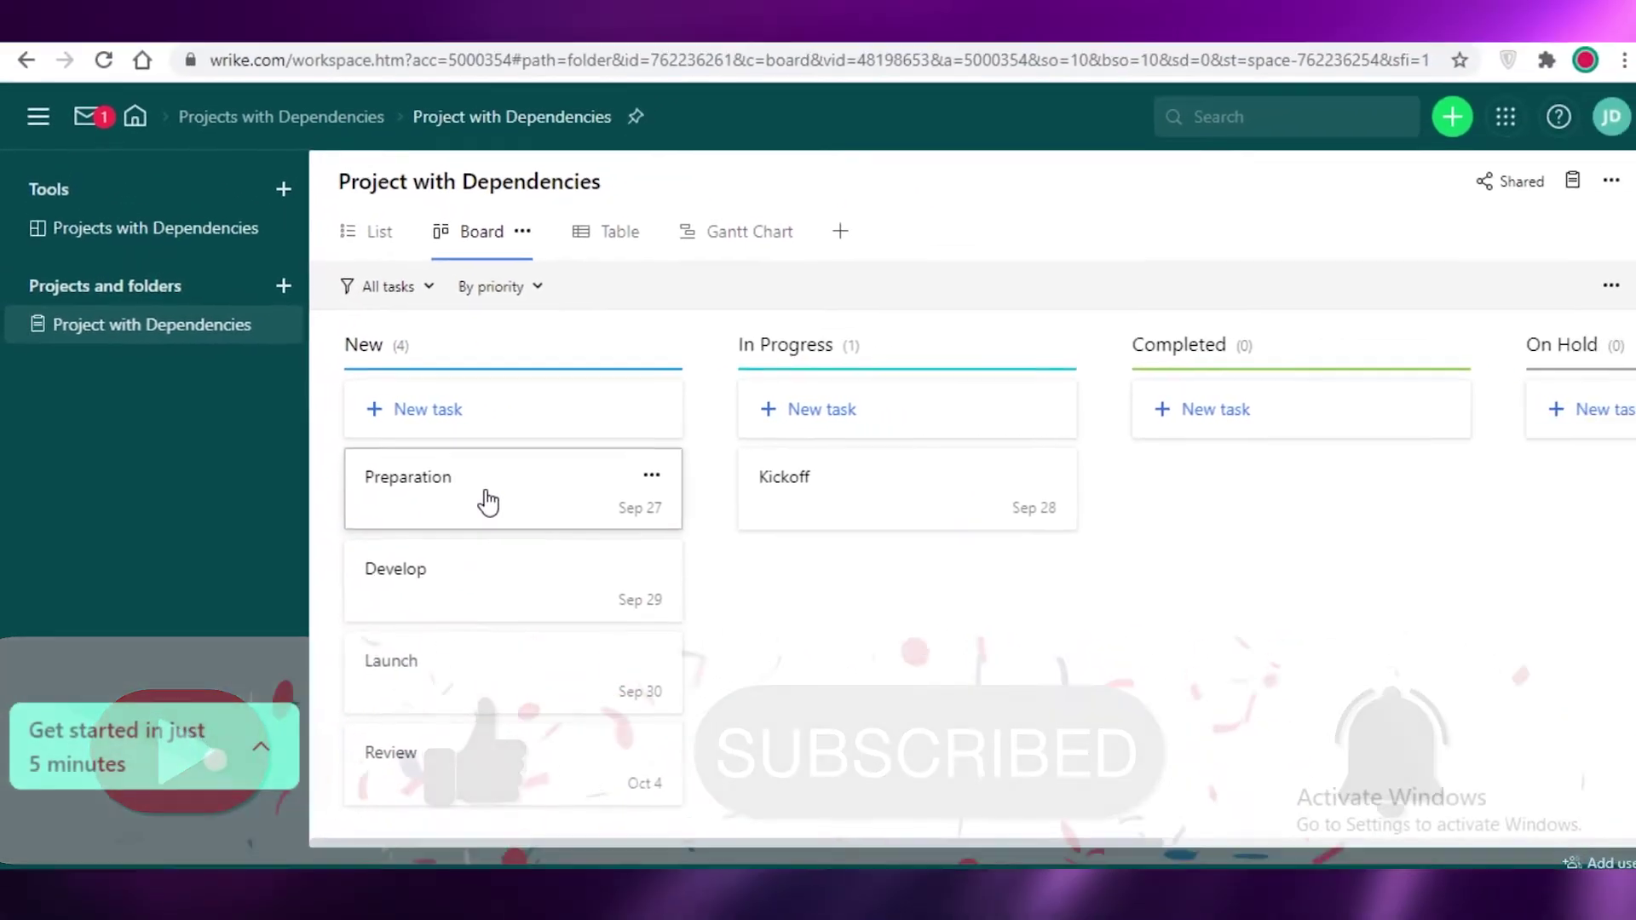
left_click_drag(488, 503, 1198, 511)
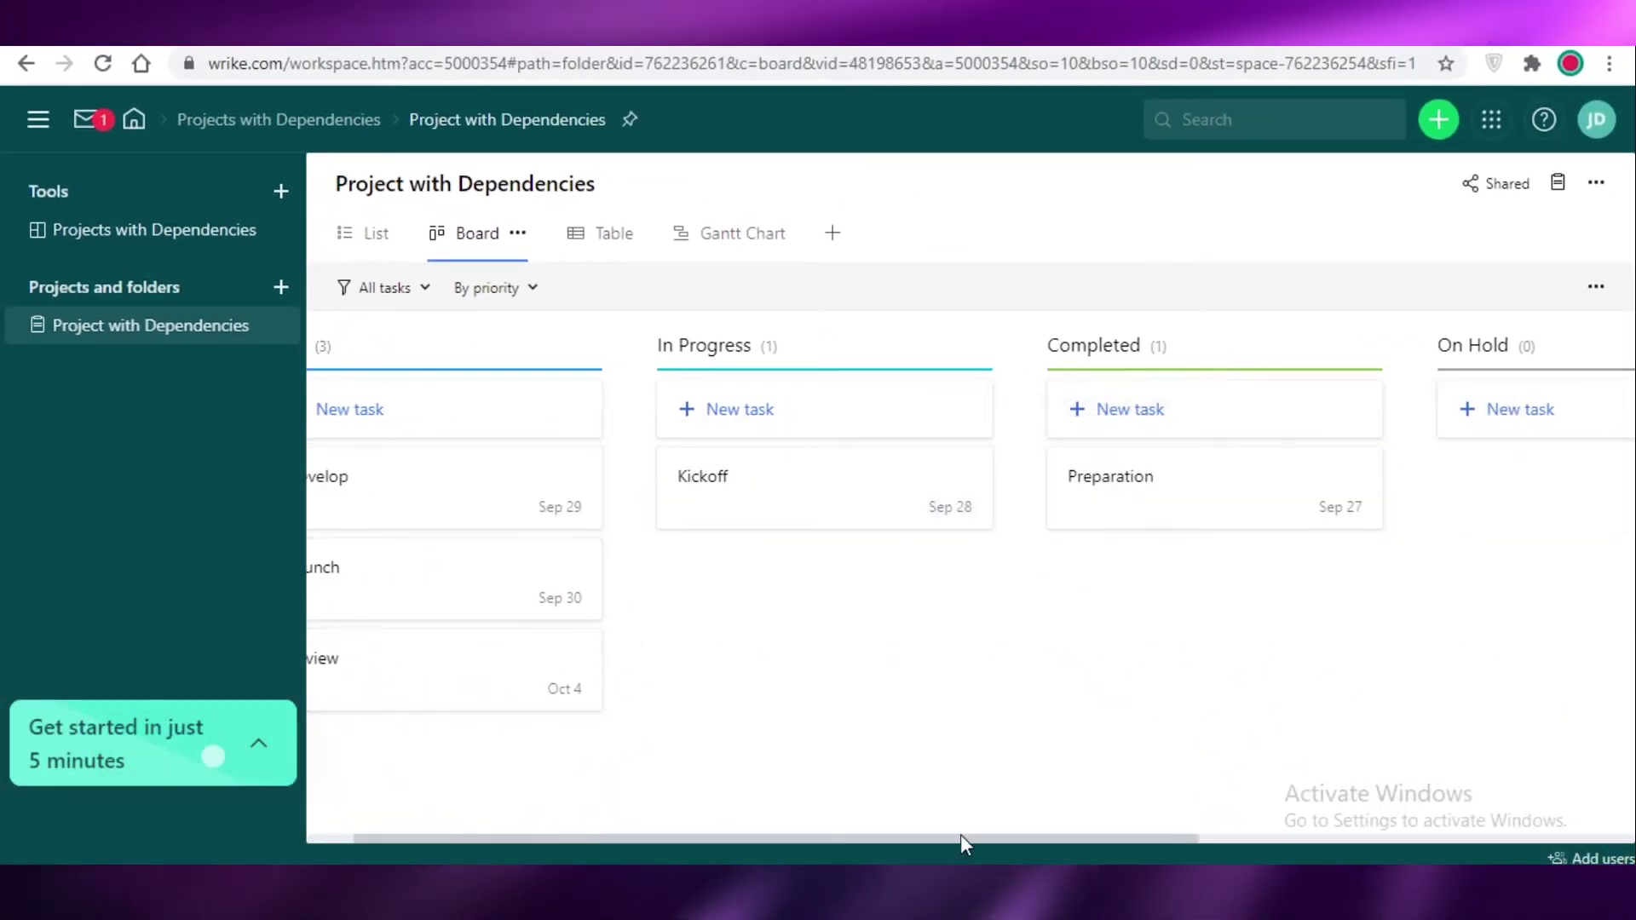
scroll(716, 825, "right", 3)
scroll(716, 825, "left", 3)
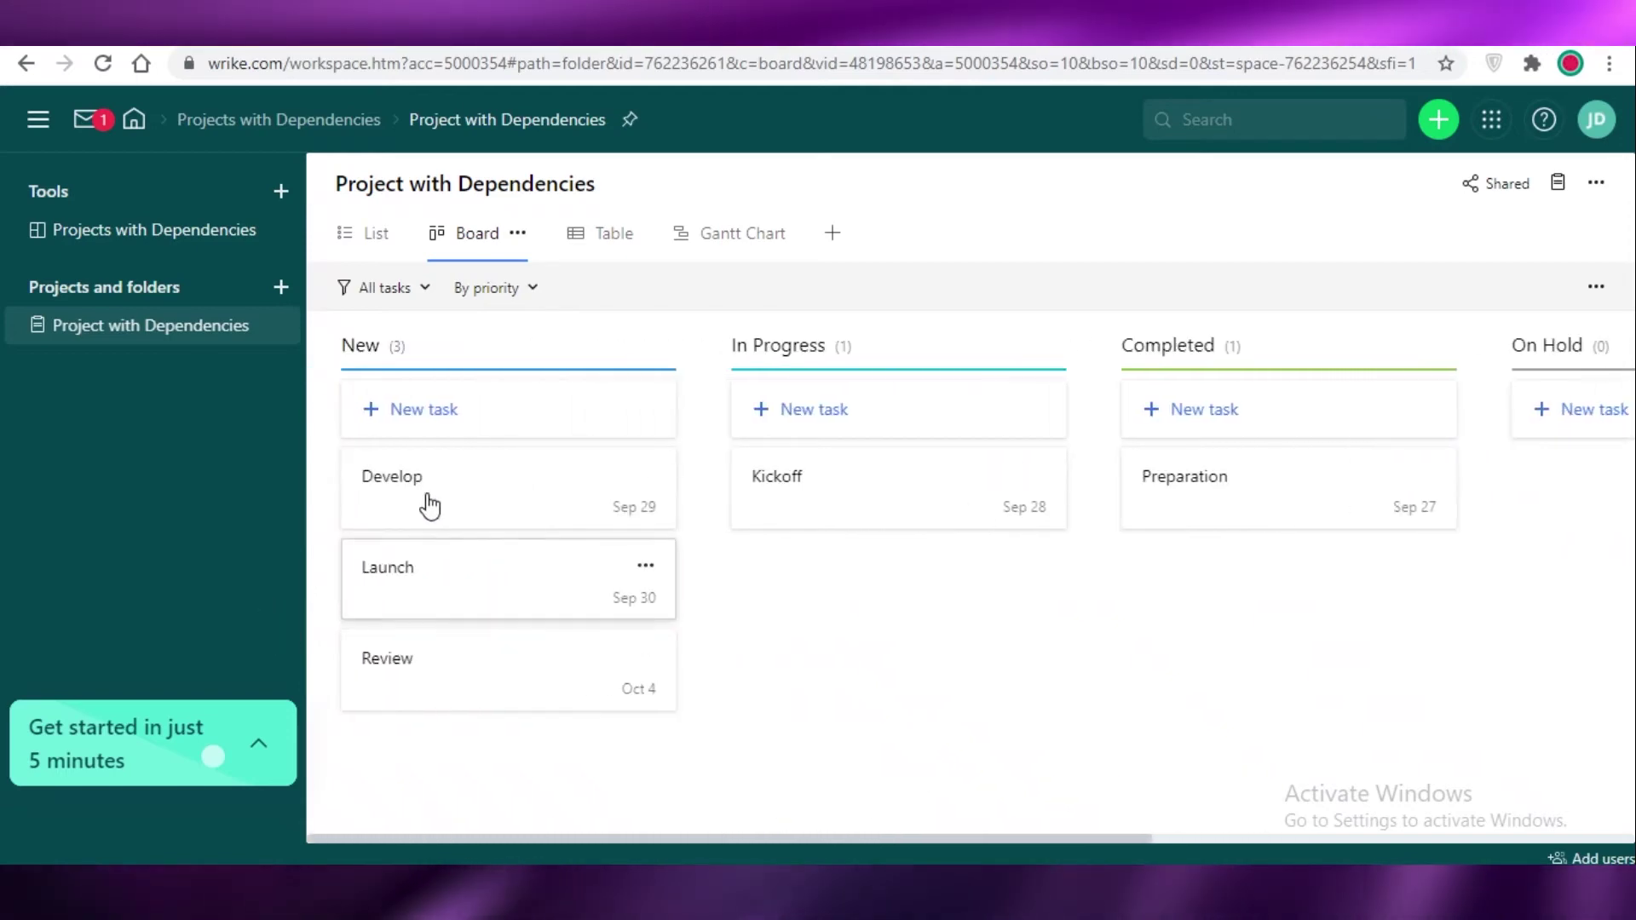
left_click_drag(427, 503, 781, 486)
left_click_drag(384, 481, 452, 495)
- Move Review, Launch, Develop and Kickoff back to New, leaving In Progress empty
left_click_drag(793, 537, 436, 512)
left_click_drag(913, 522, 537, 687)
left_click_drag(853, 482, 607, 655)
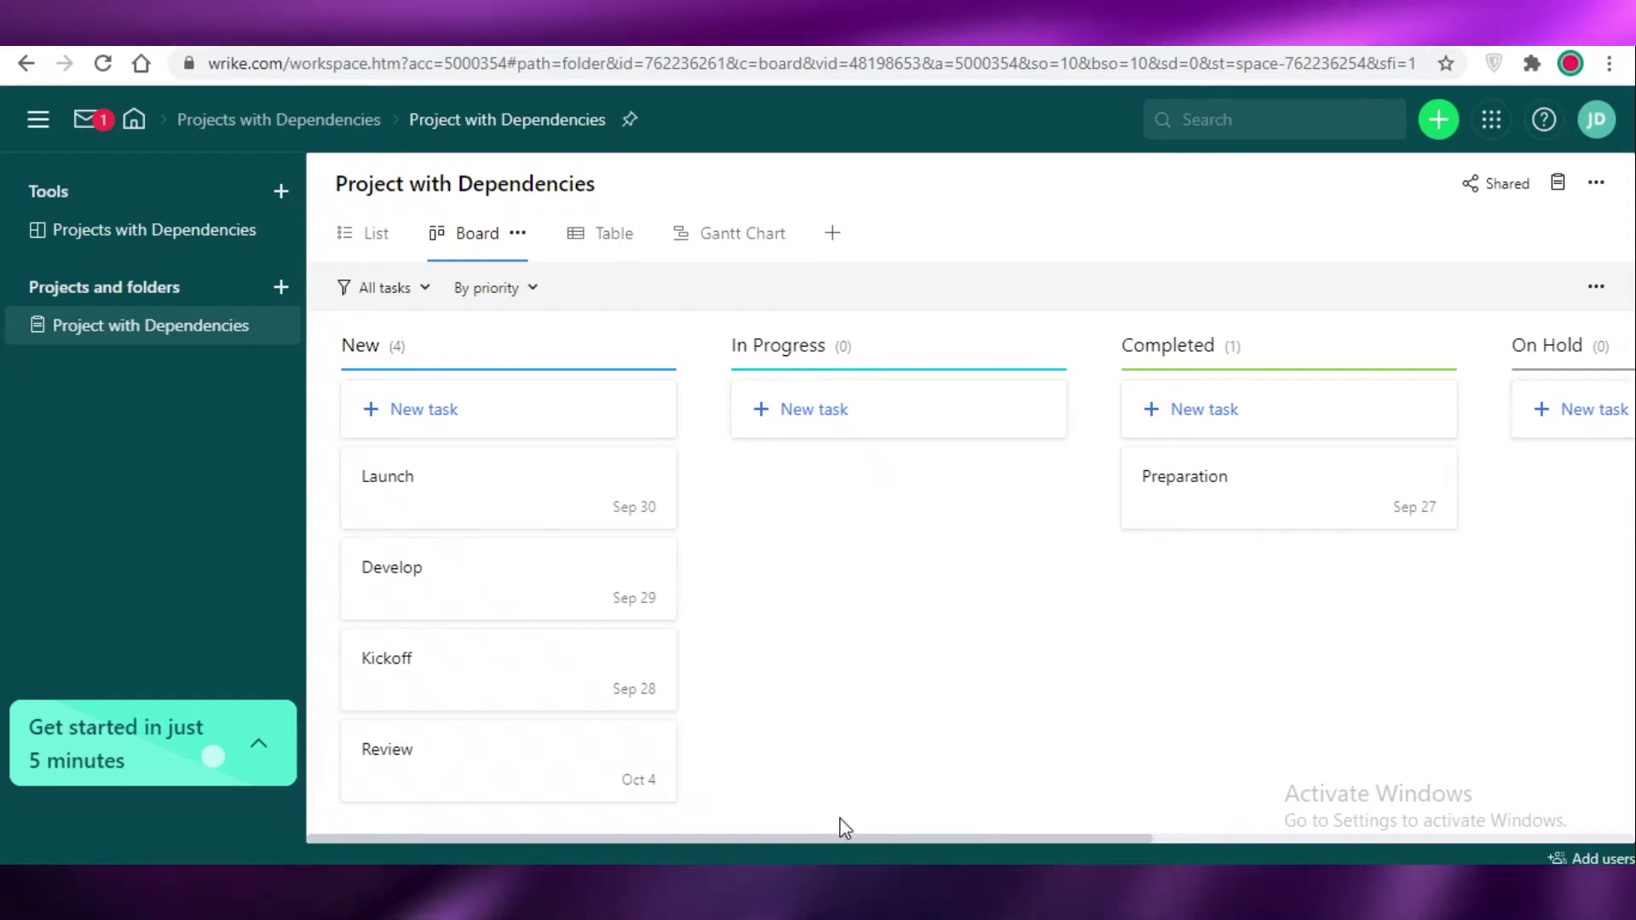
left_click_drag(841, 845, 591, 818)
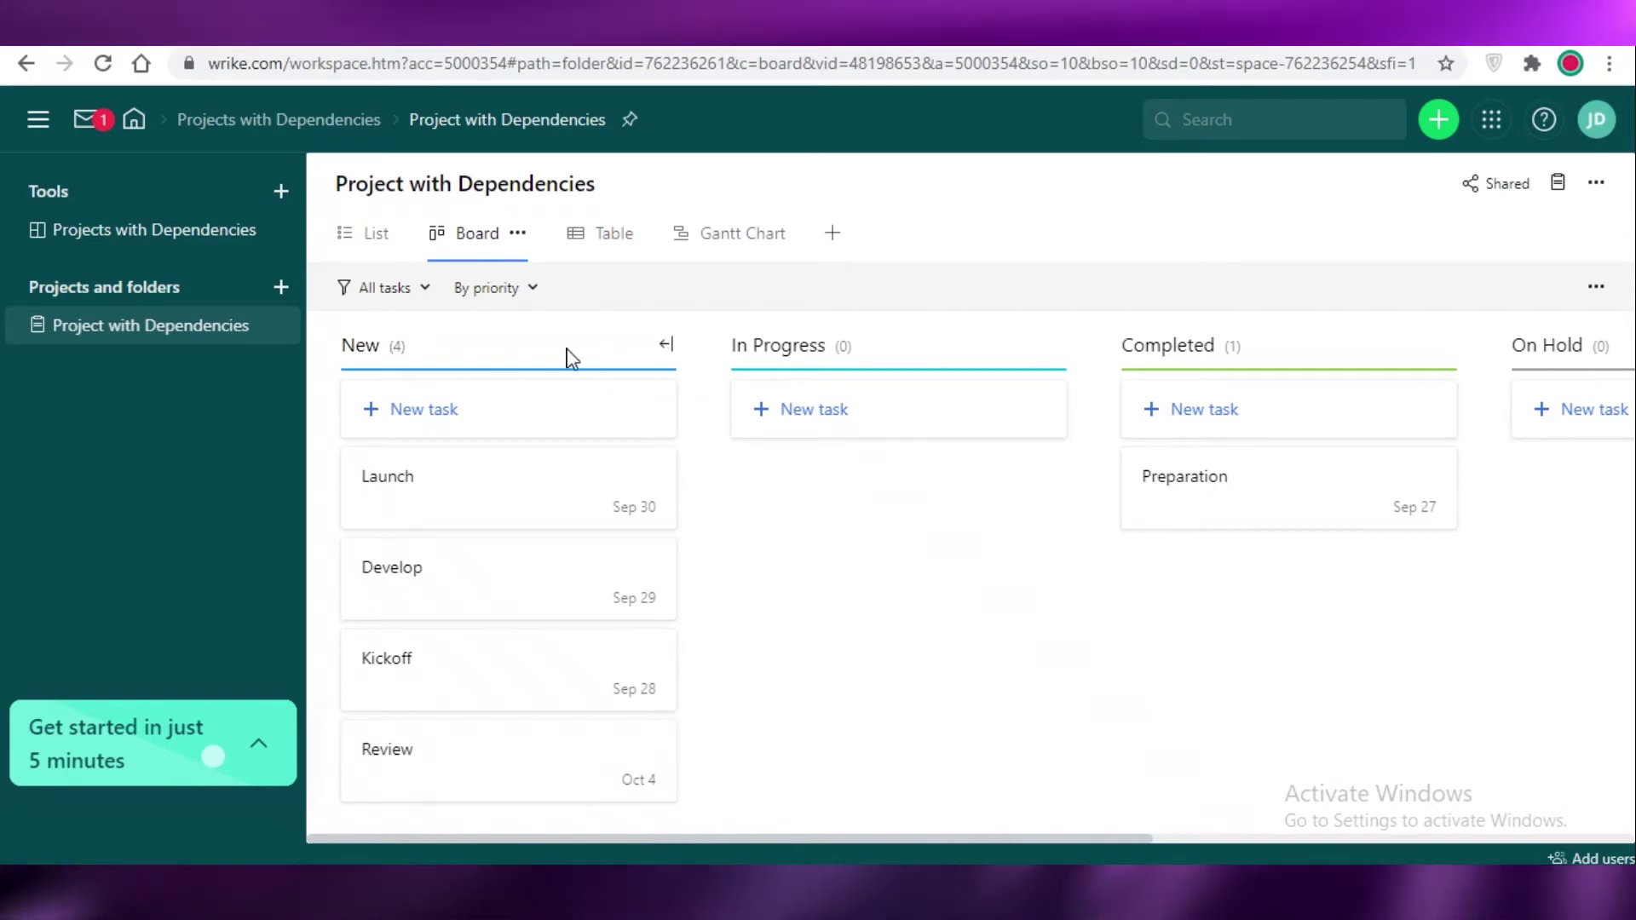
left_click(180, 235)
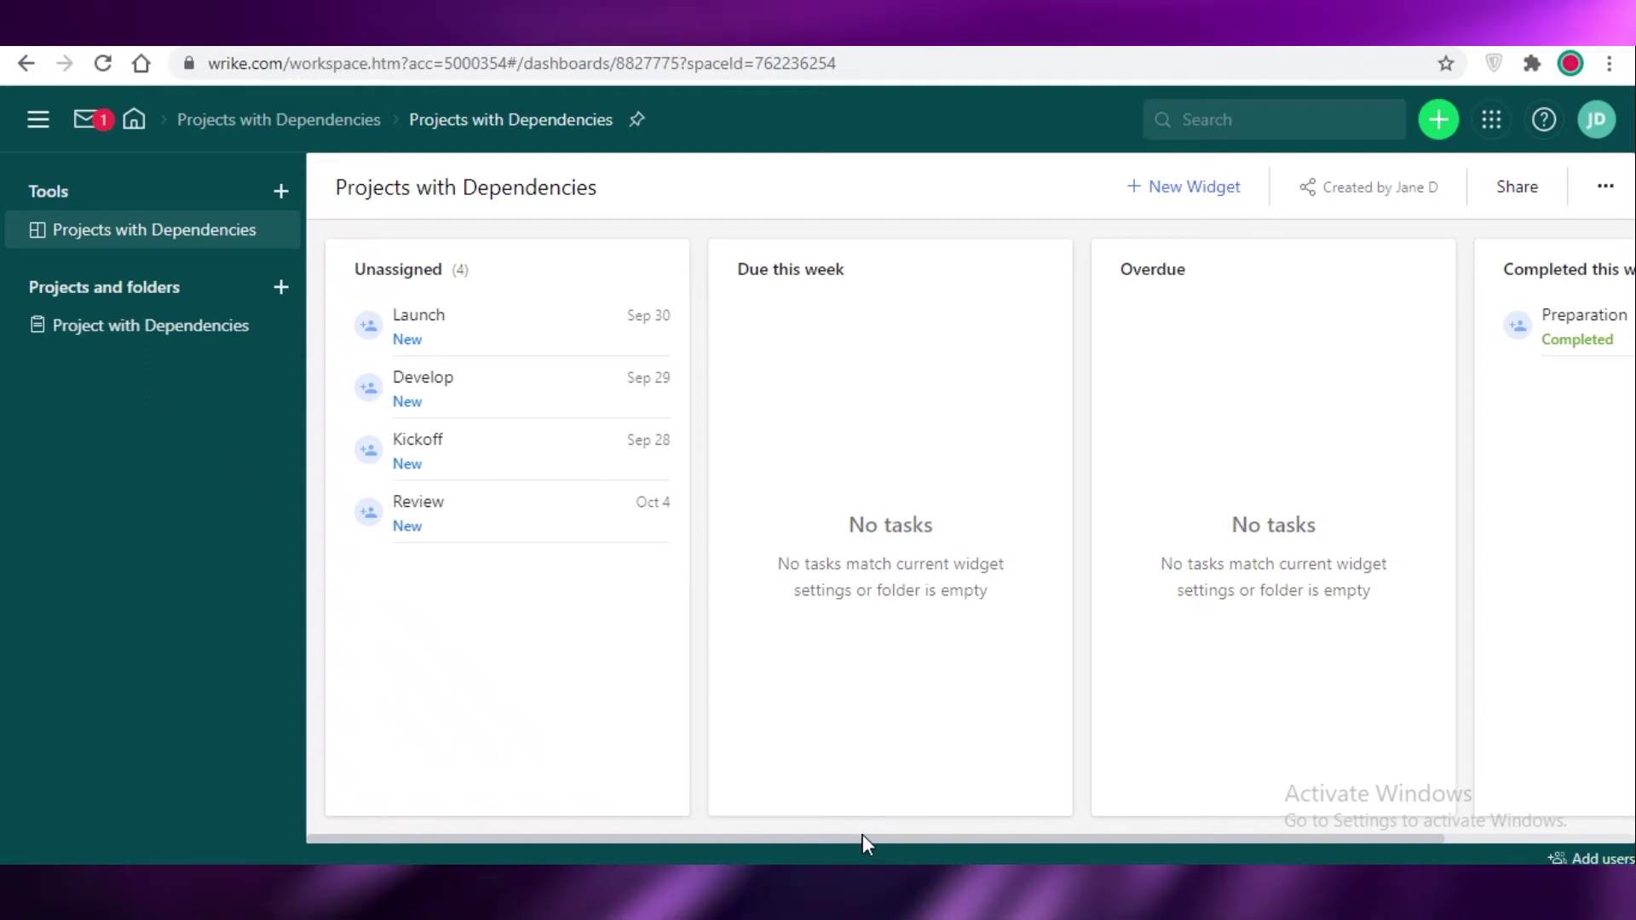
- Scroll the dashboard's widget row and open the Choose Widget gallery
left_click_drag(865, 840, 1057, 842)
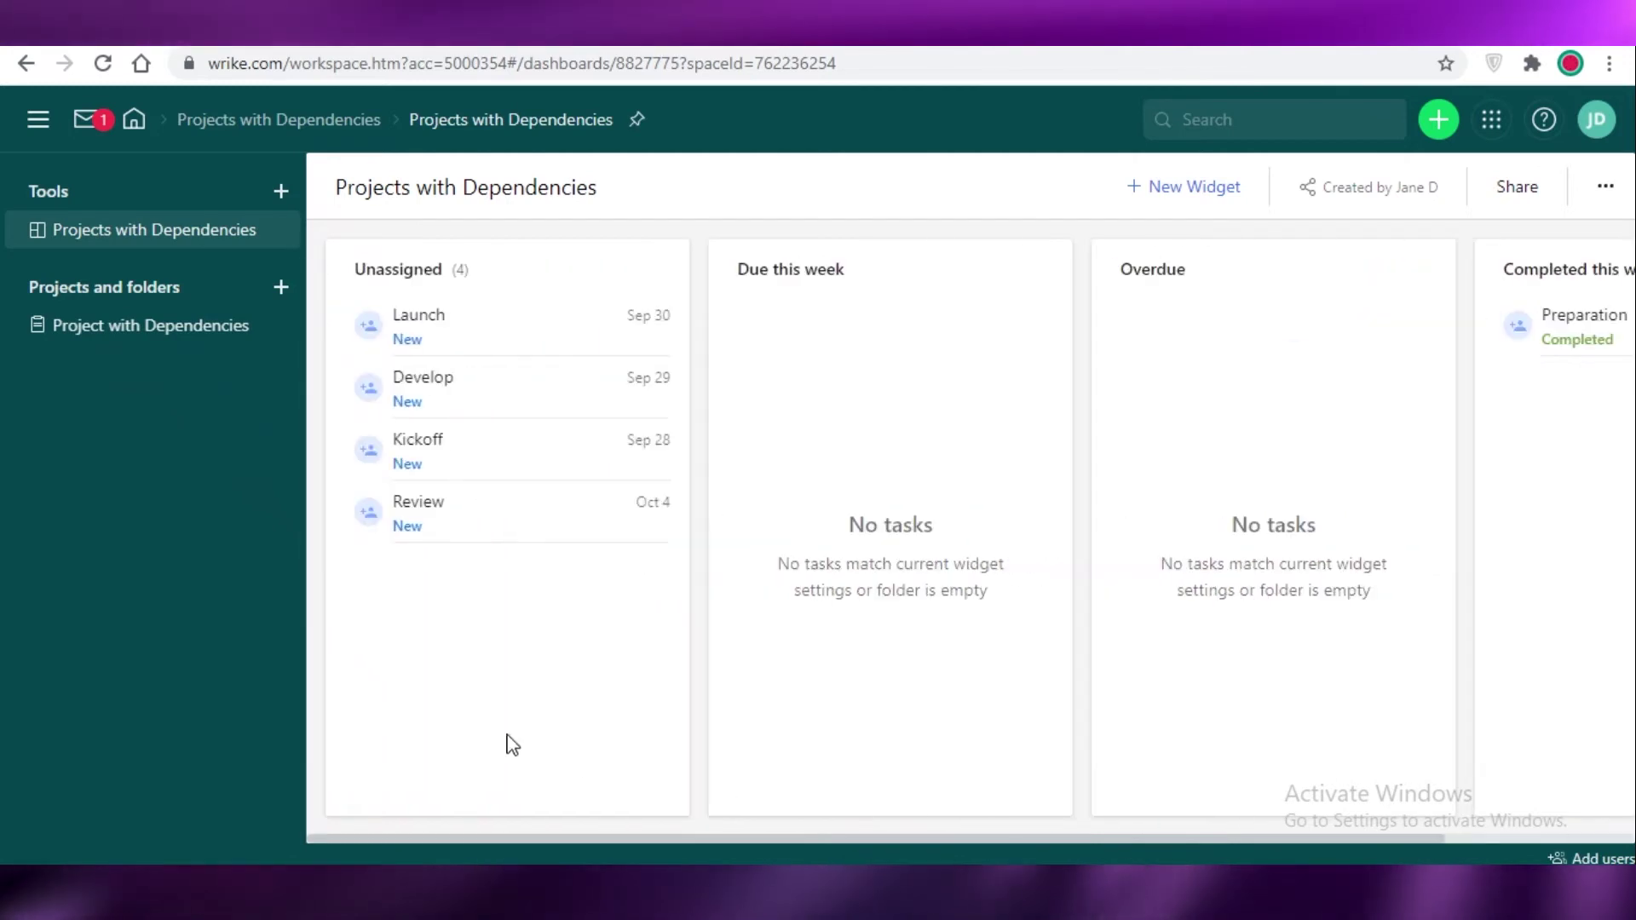
left_click_drag(877, 836, 164, 239)
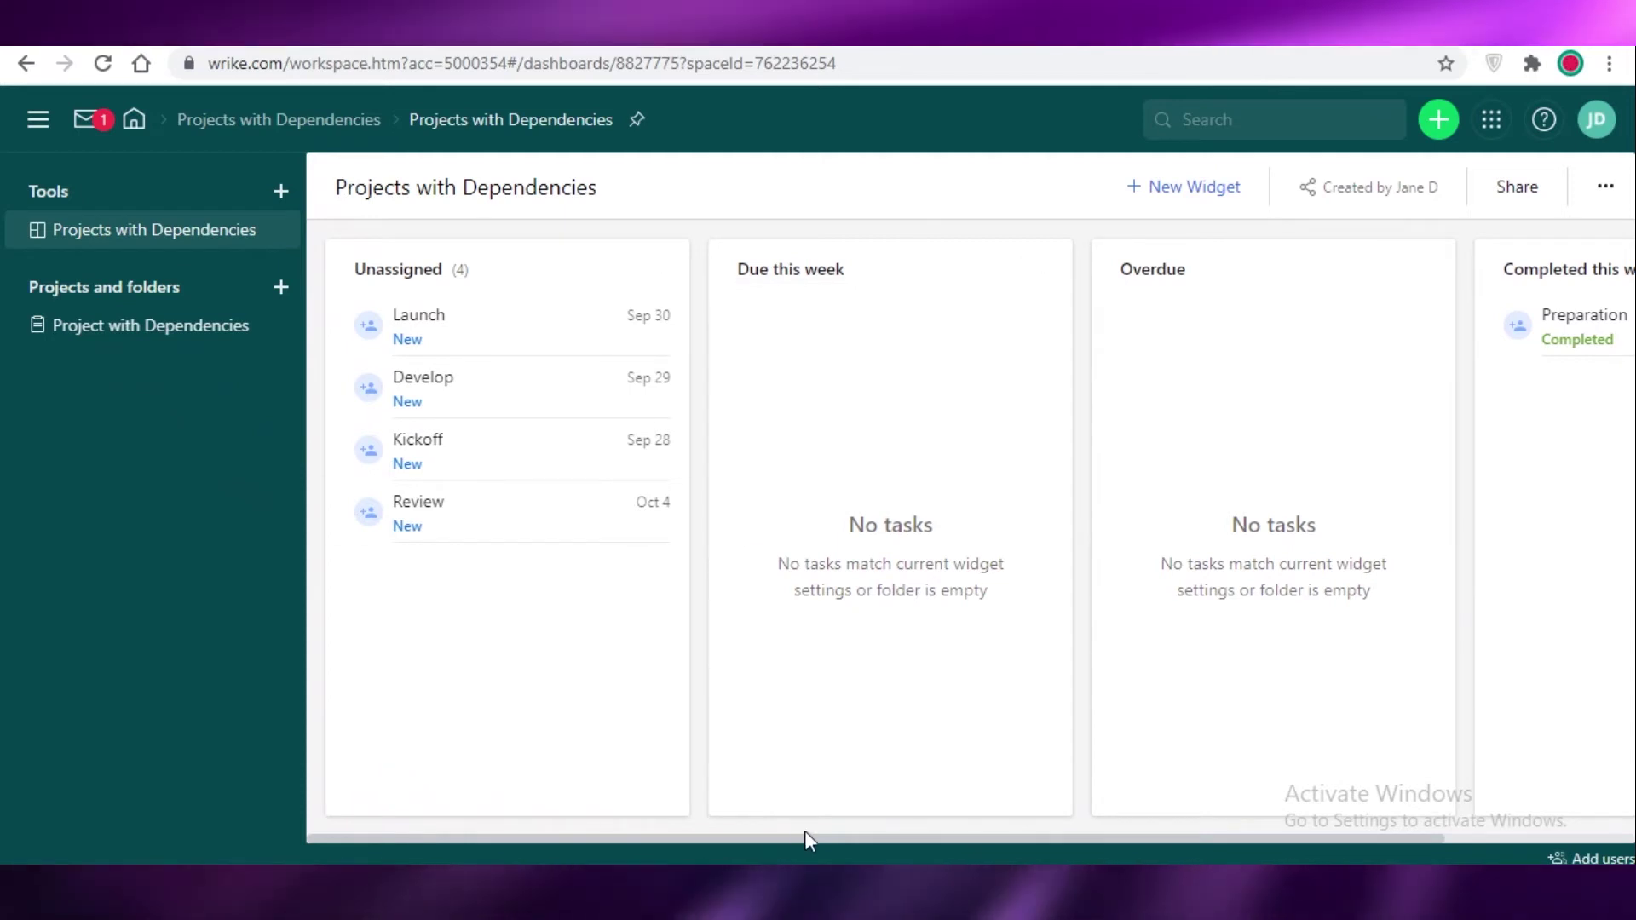
left_click(1161, 192)
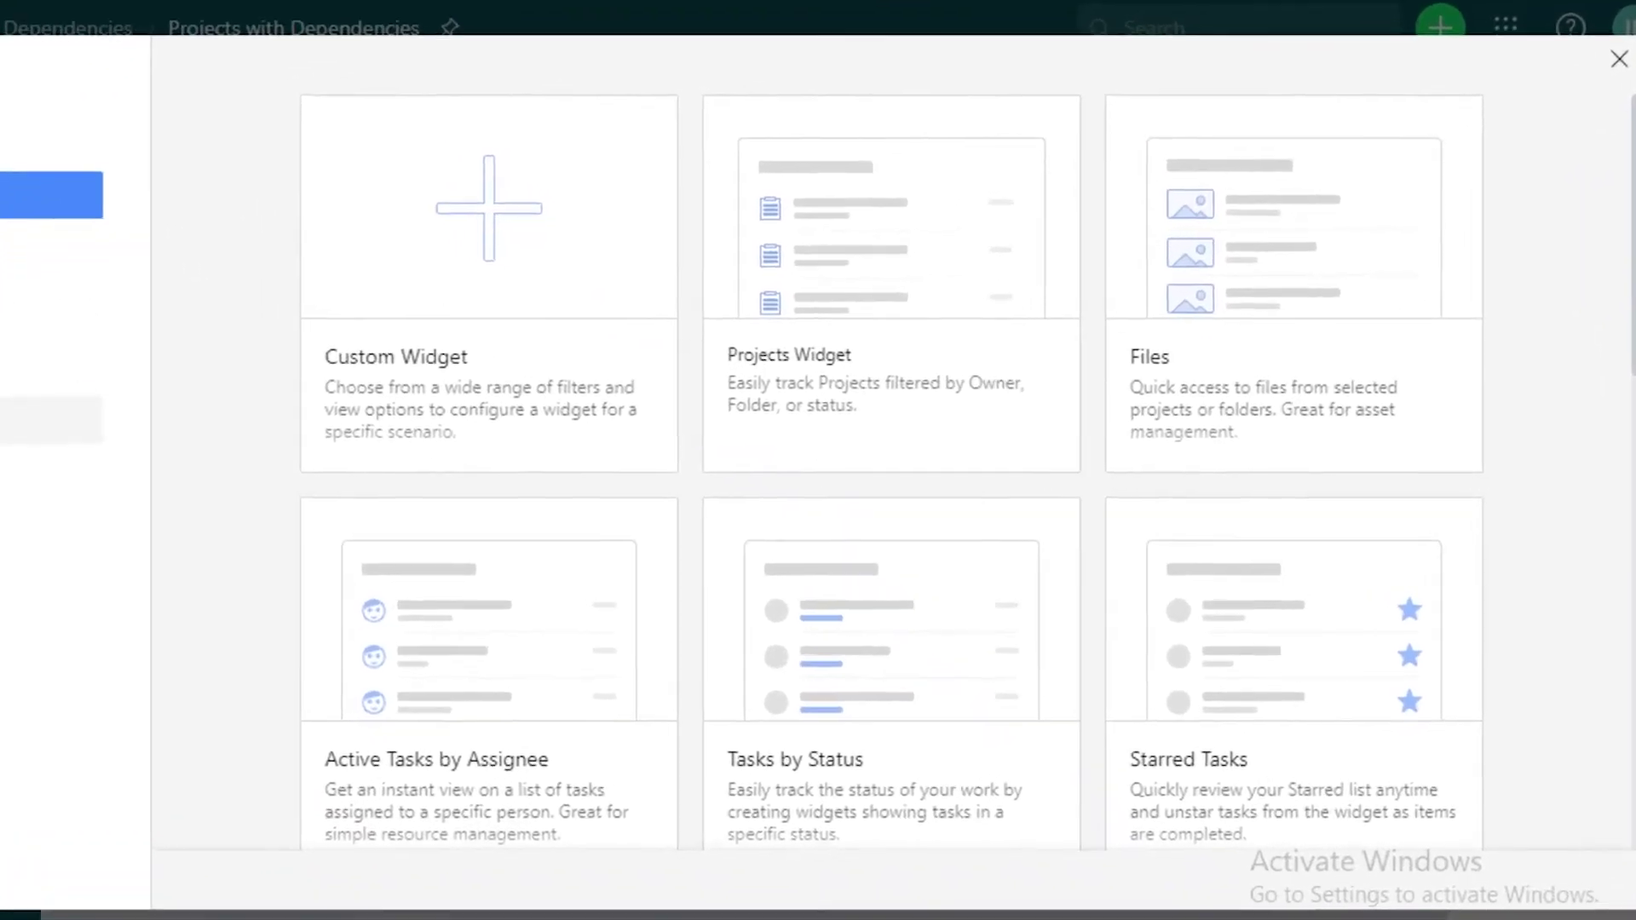
scroll(596, 384, "down", 5)
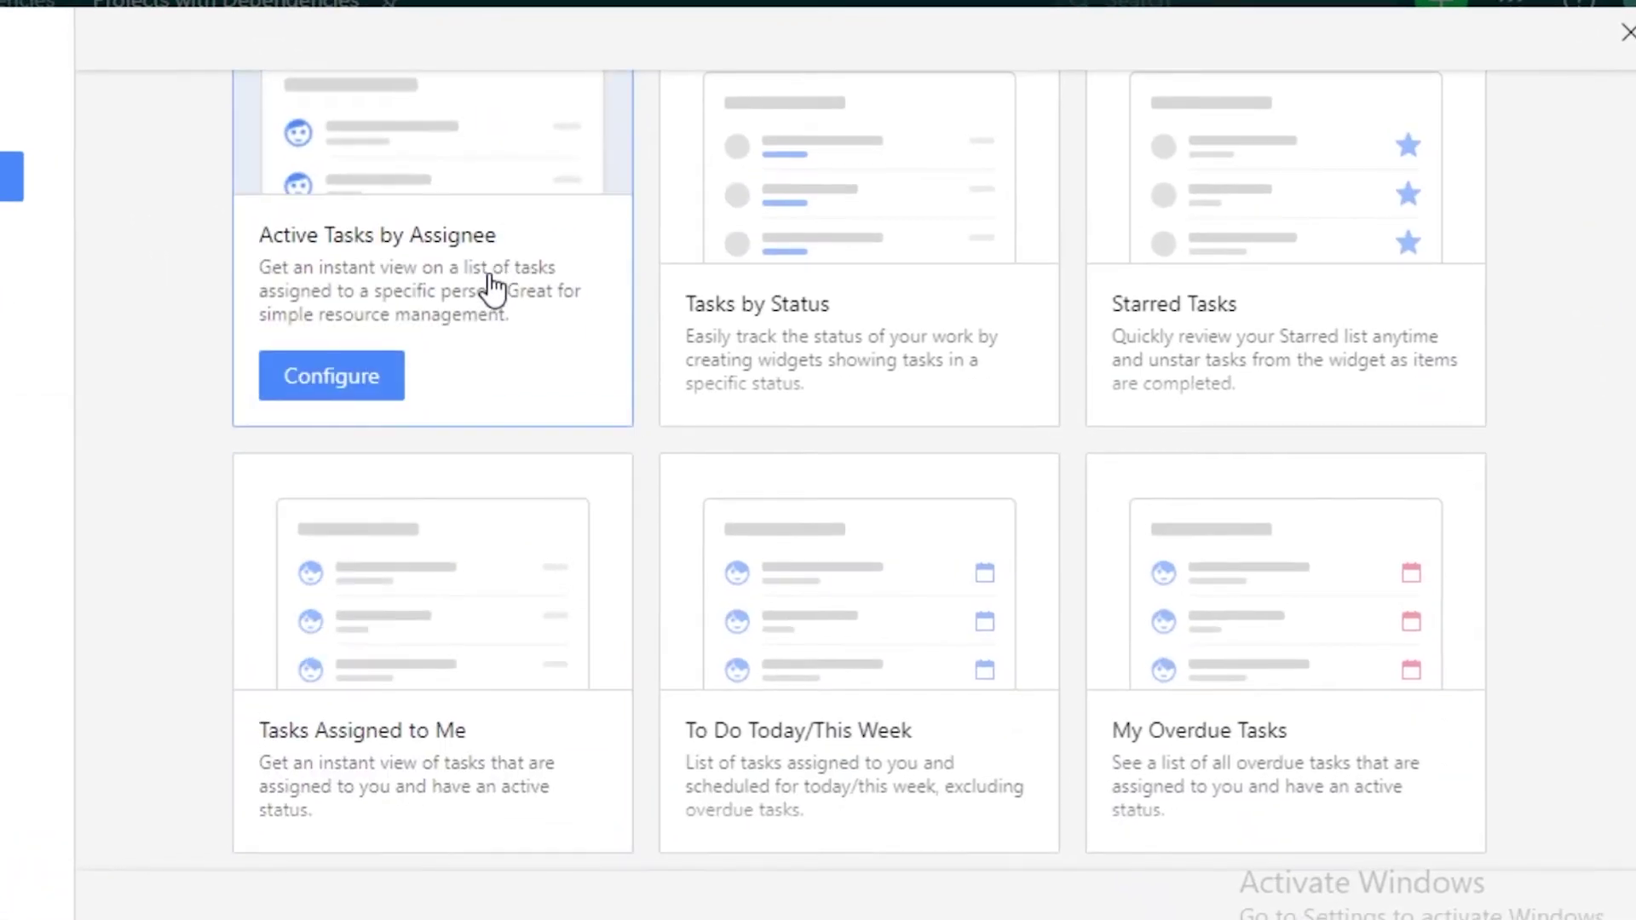
scroll(1241, 630, "down", 4)
scroll(445, 511, "up", 2)
scroll(445, 511, "down", 5)
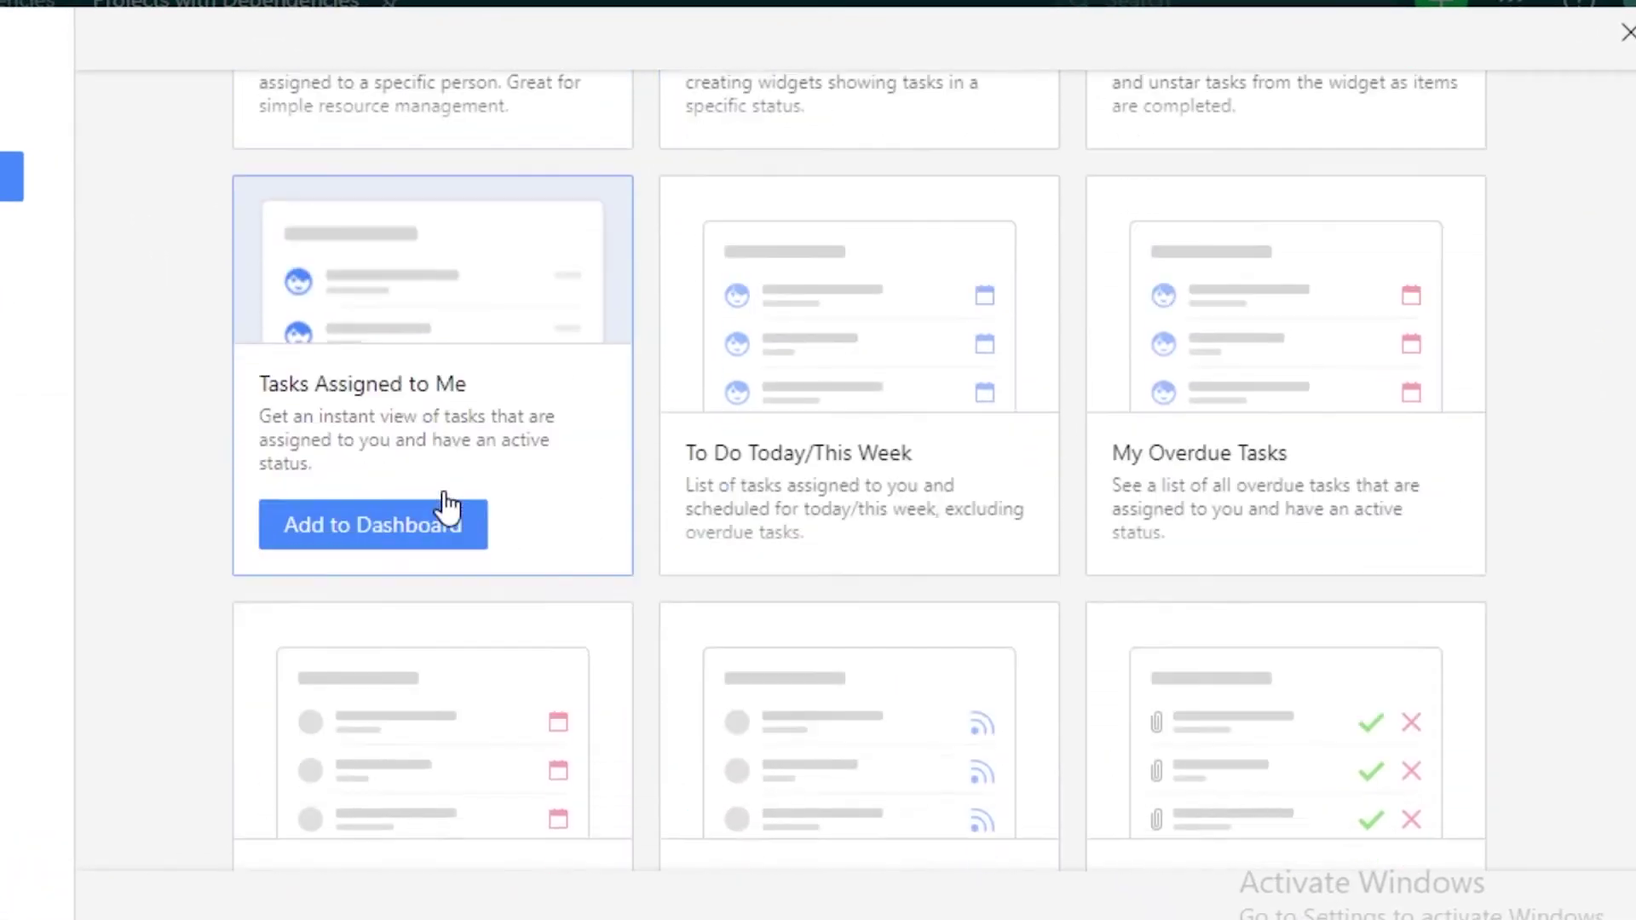
scroll(318, 492, "up", 5)
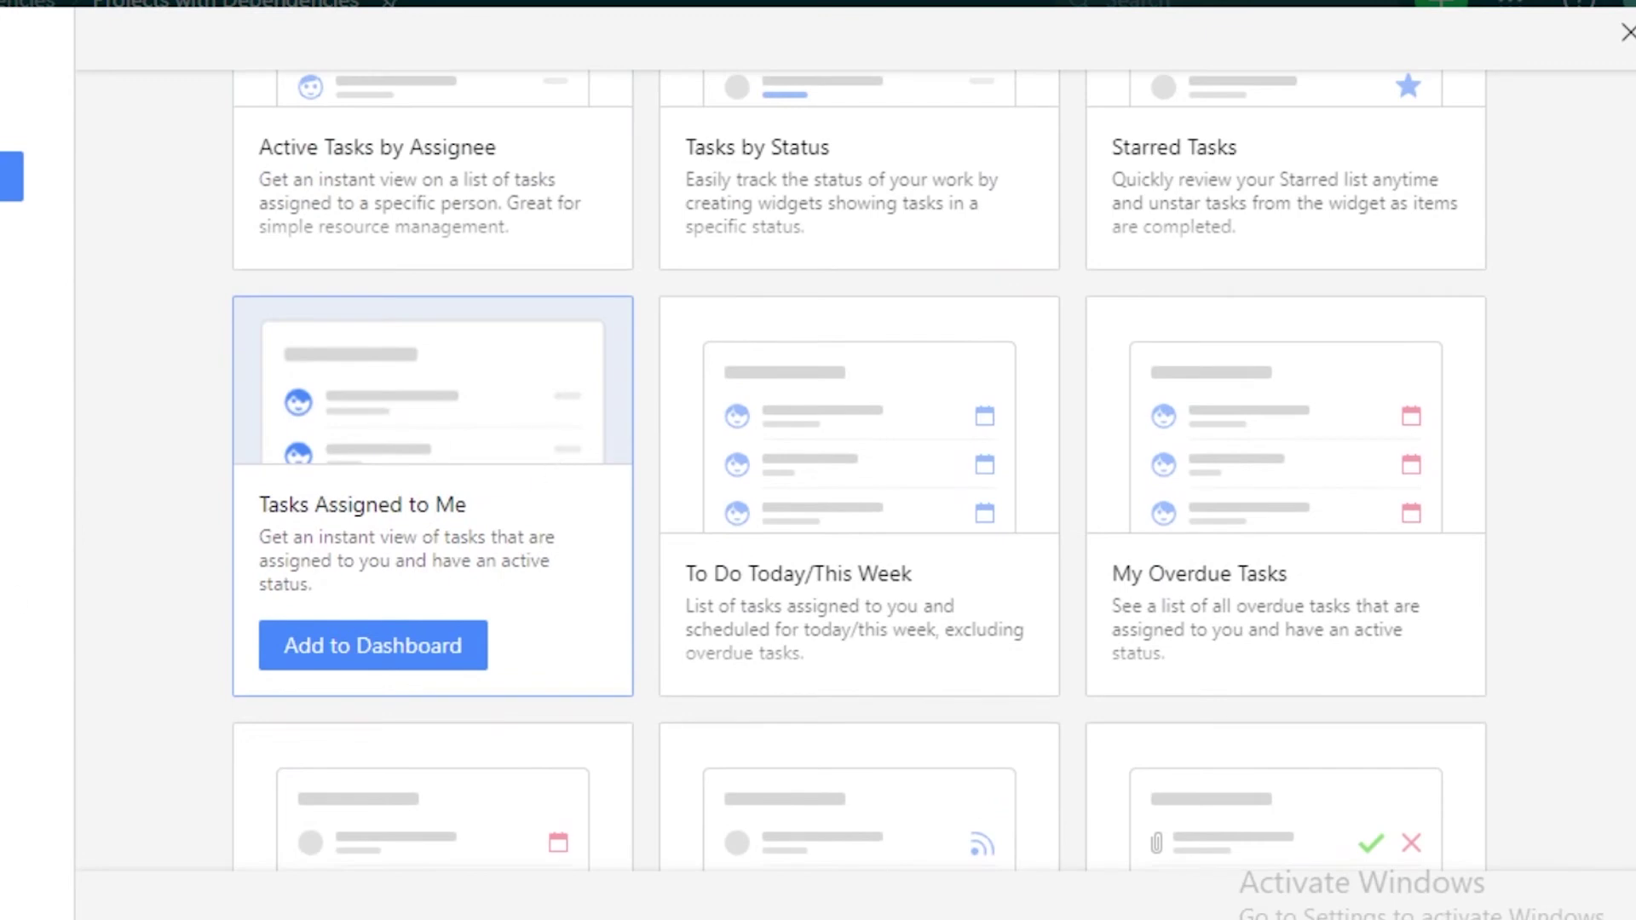
scroll(789, 574, "down", 5)
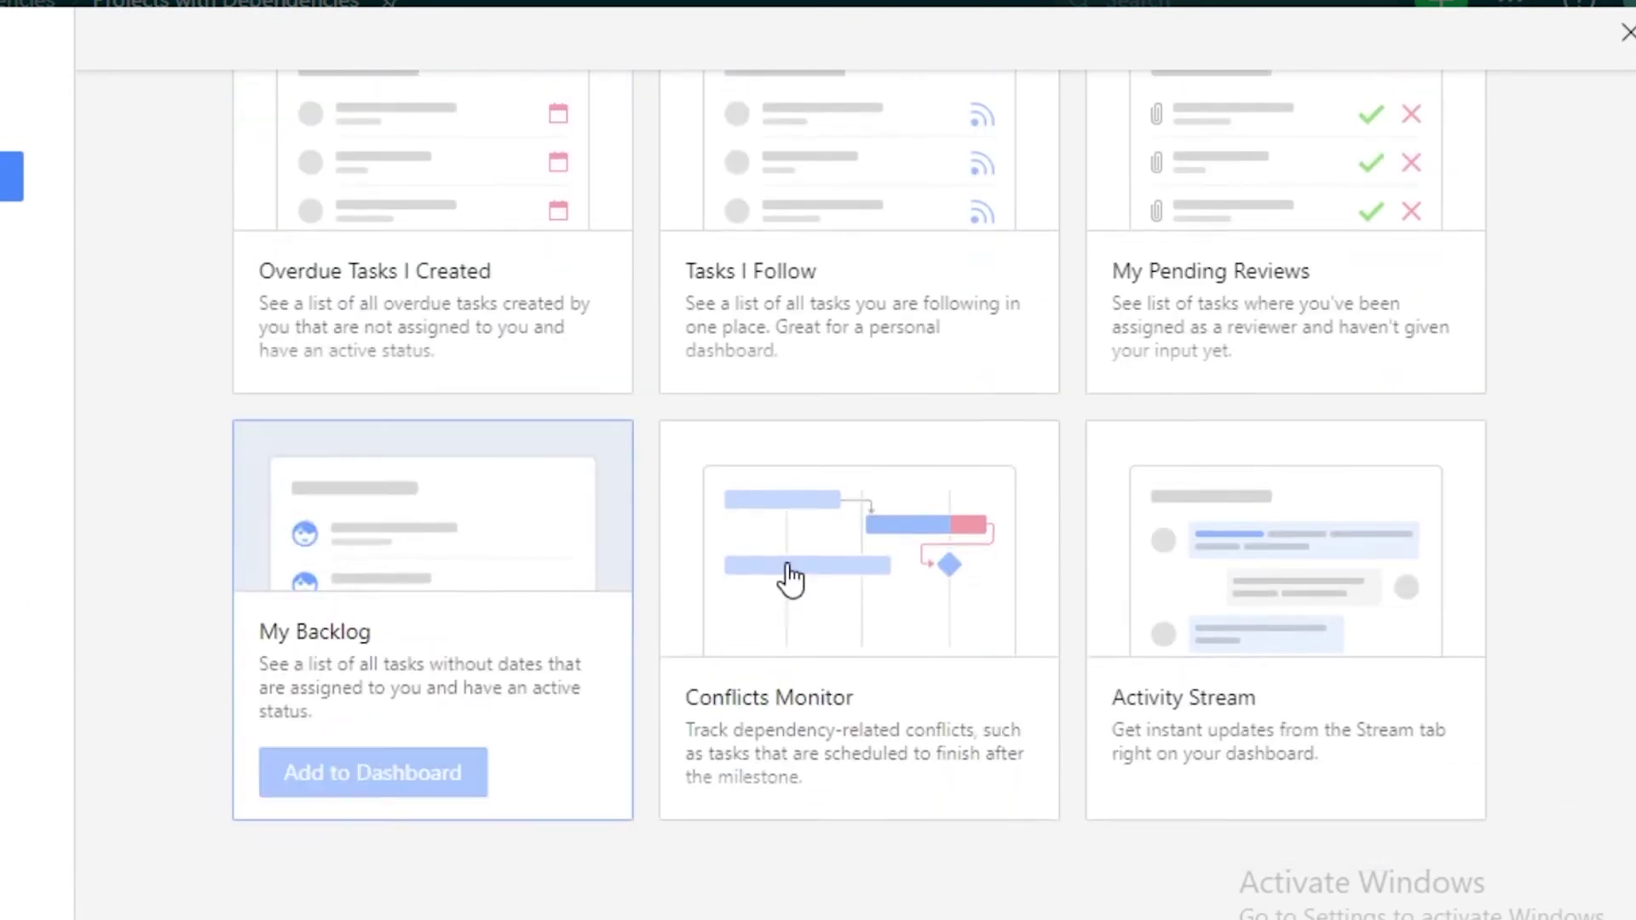
scroll(818, 592, "up", 5)
scroll(1392, 429, "up", 2)
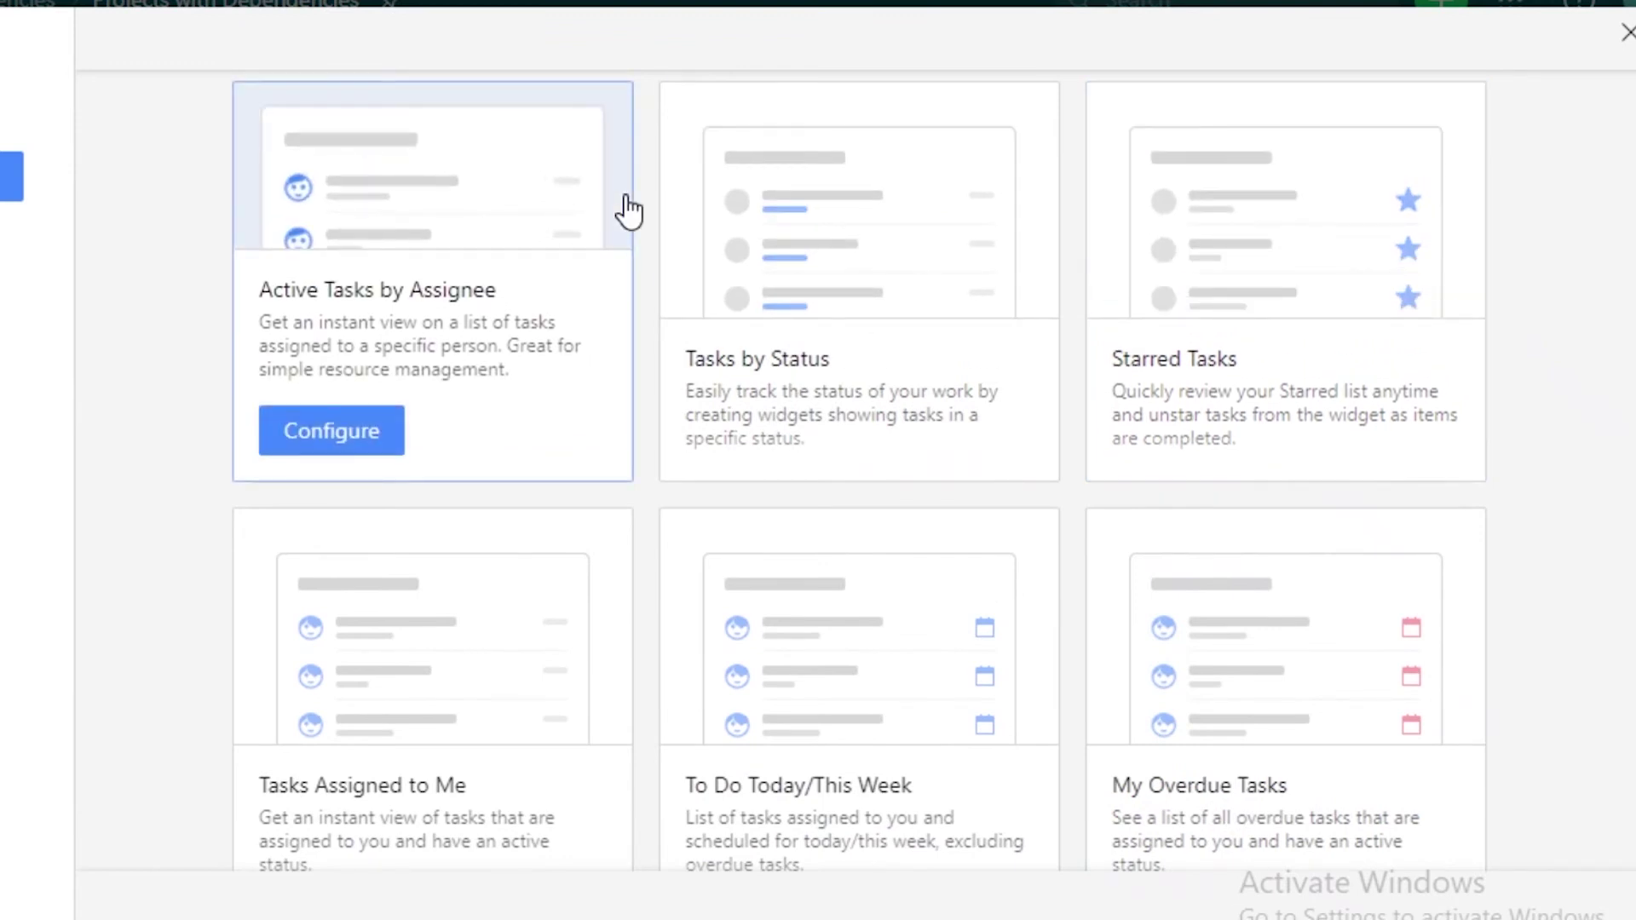
scroll(942, 601, "down", 2)
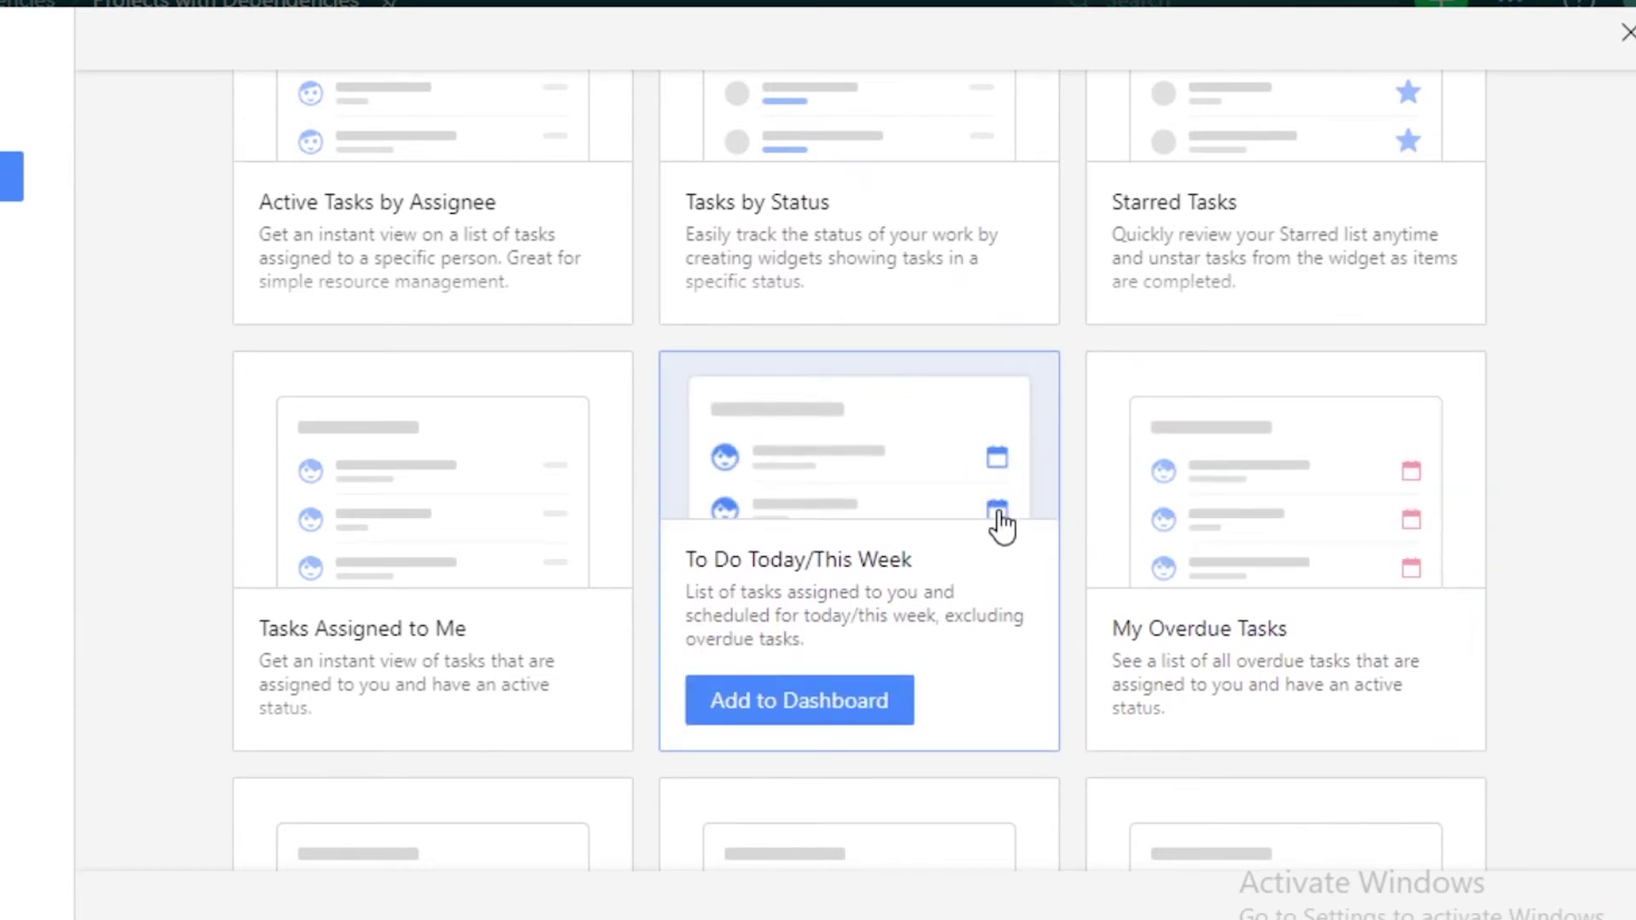
left_click(1626, 32)
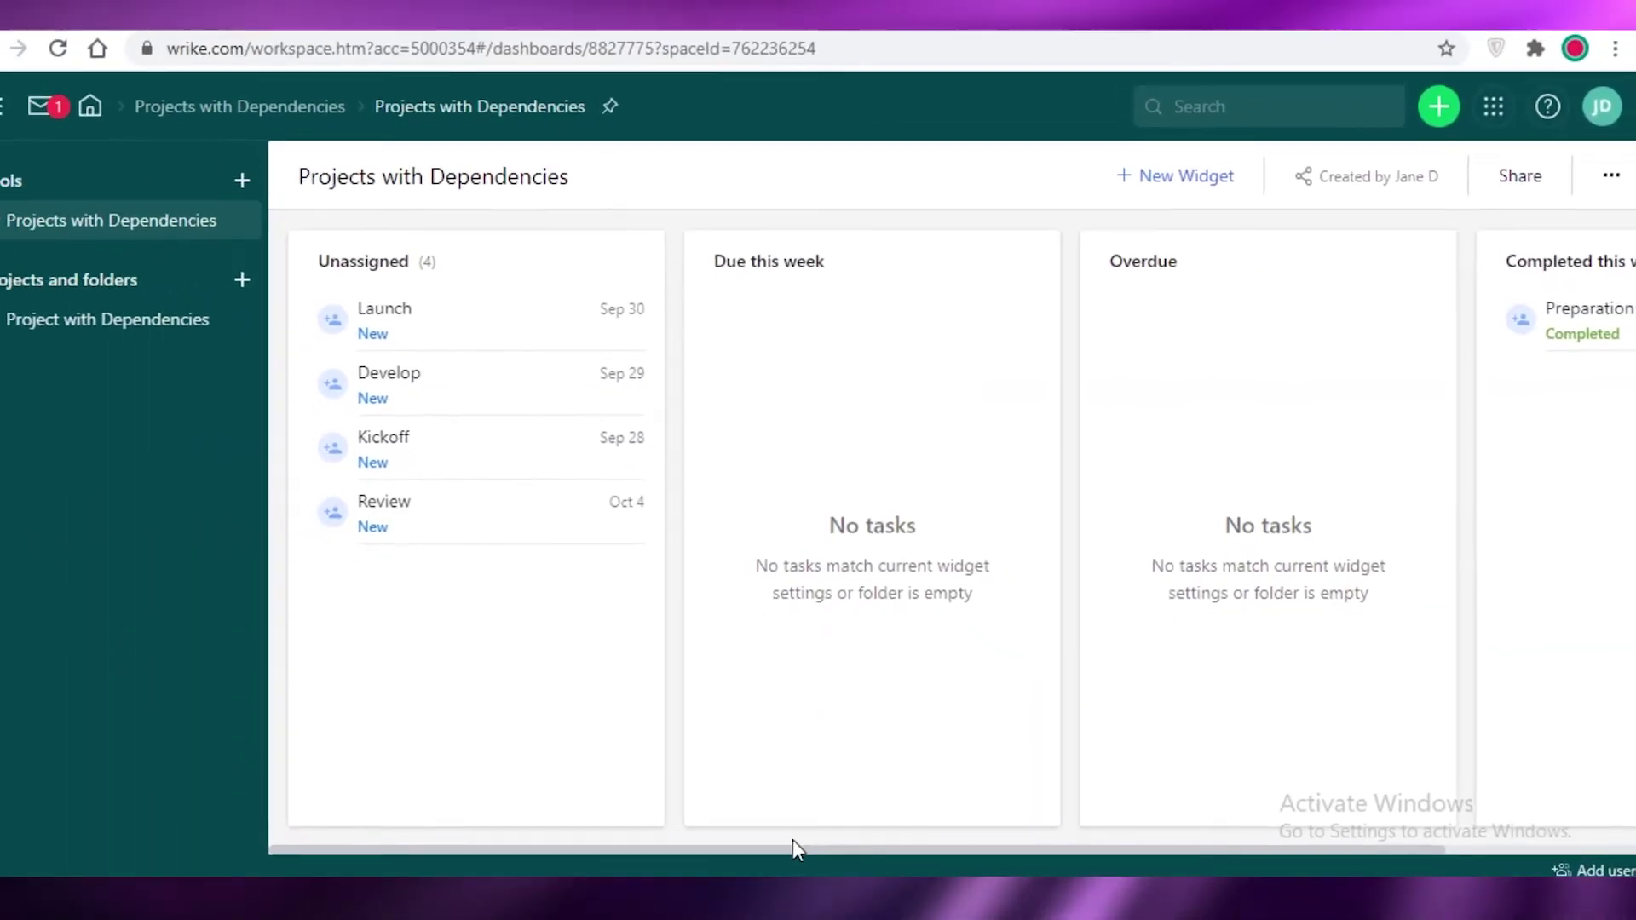
left_click_drag(858, 849, 984, 861)
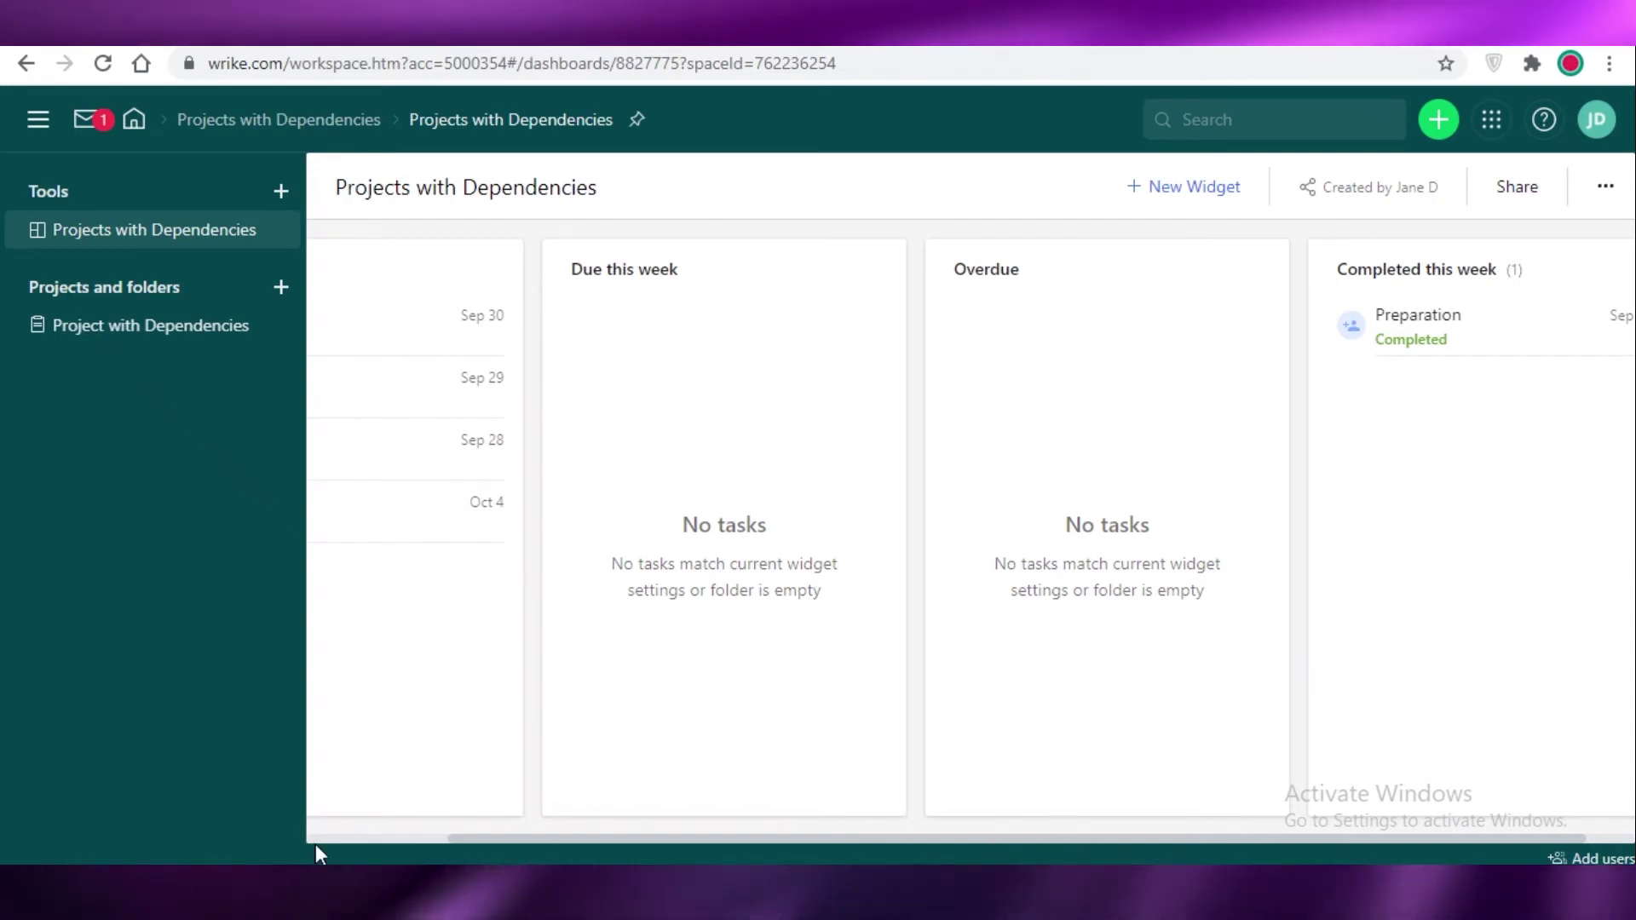
left_click_drag(1034, 851, 894, 850)
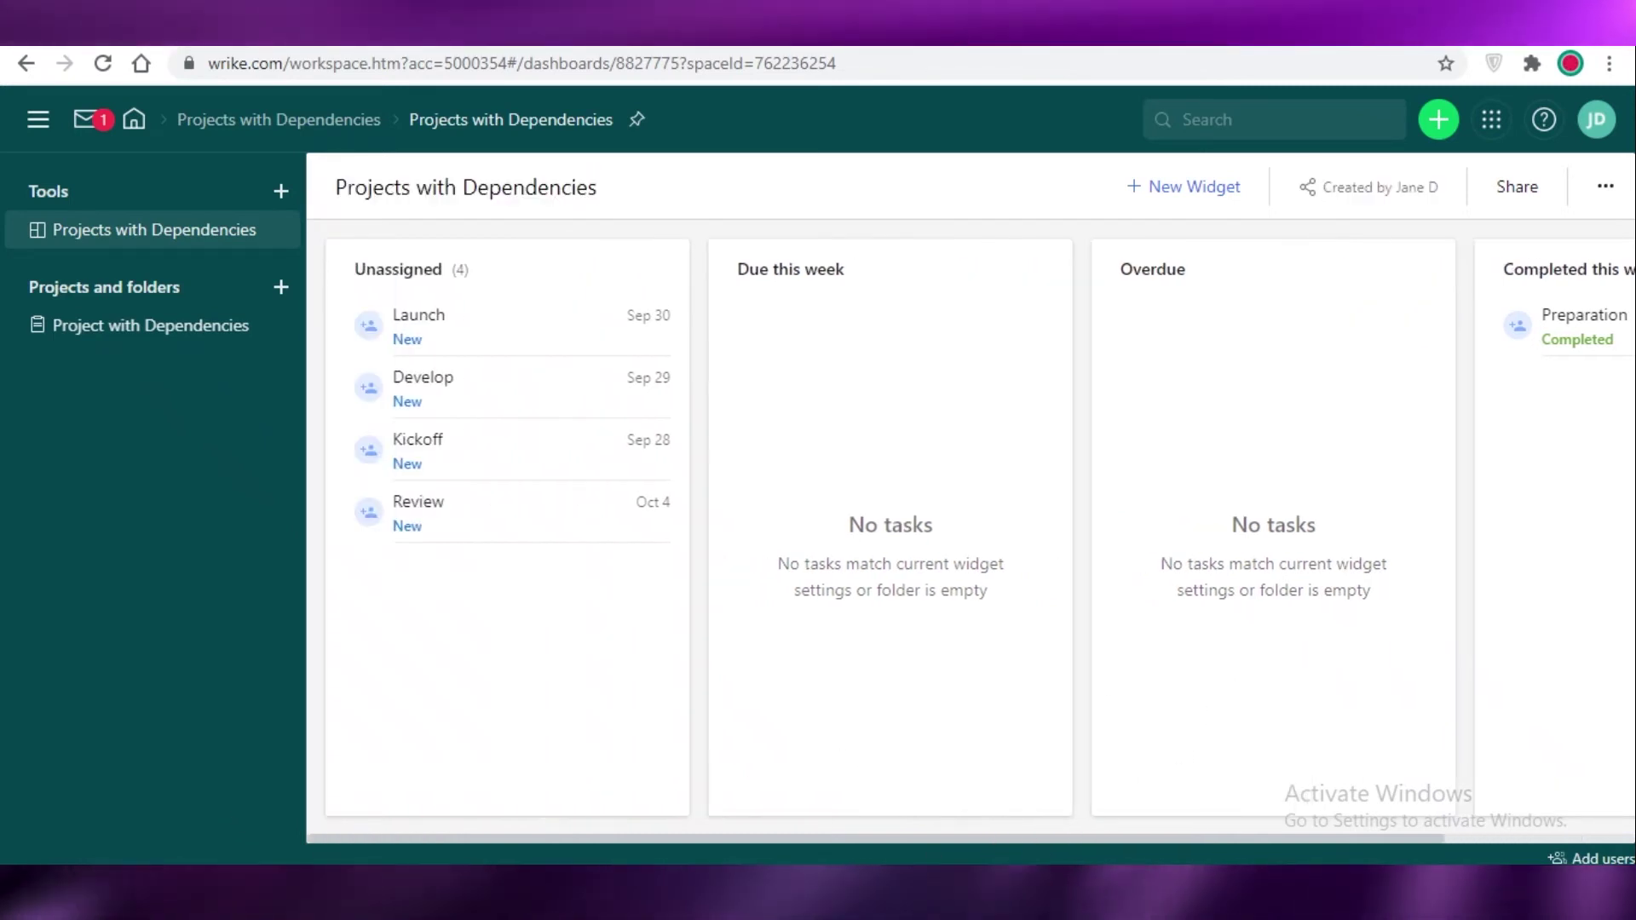
left_click(111, 328)
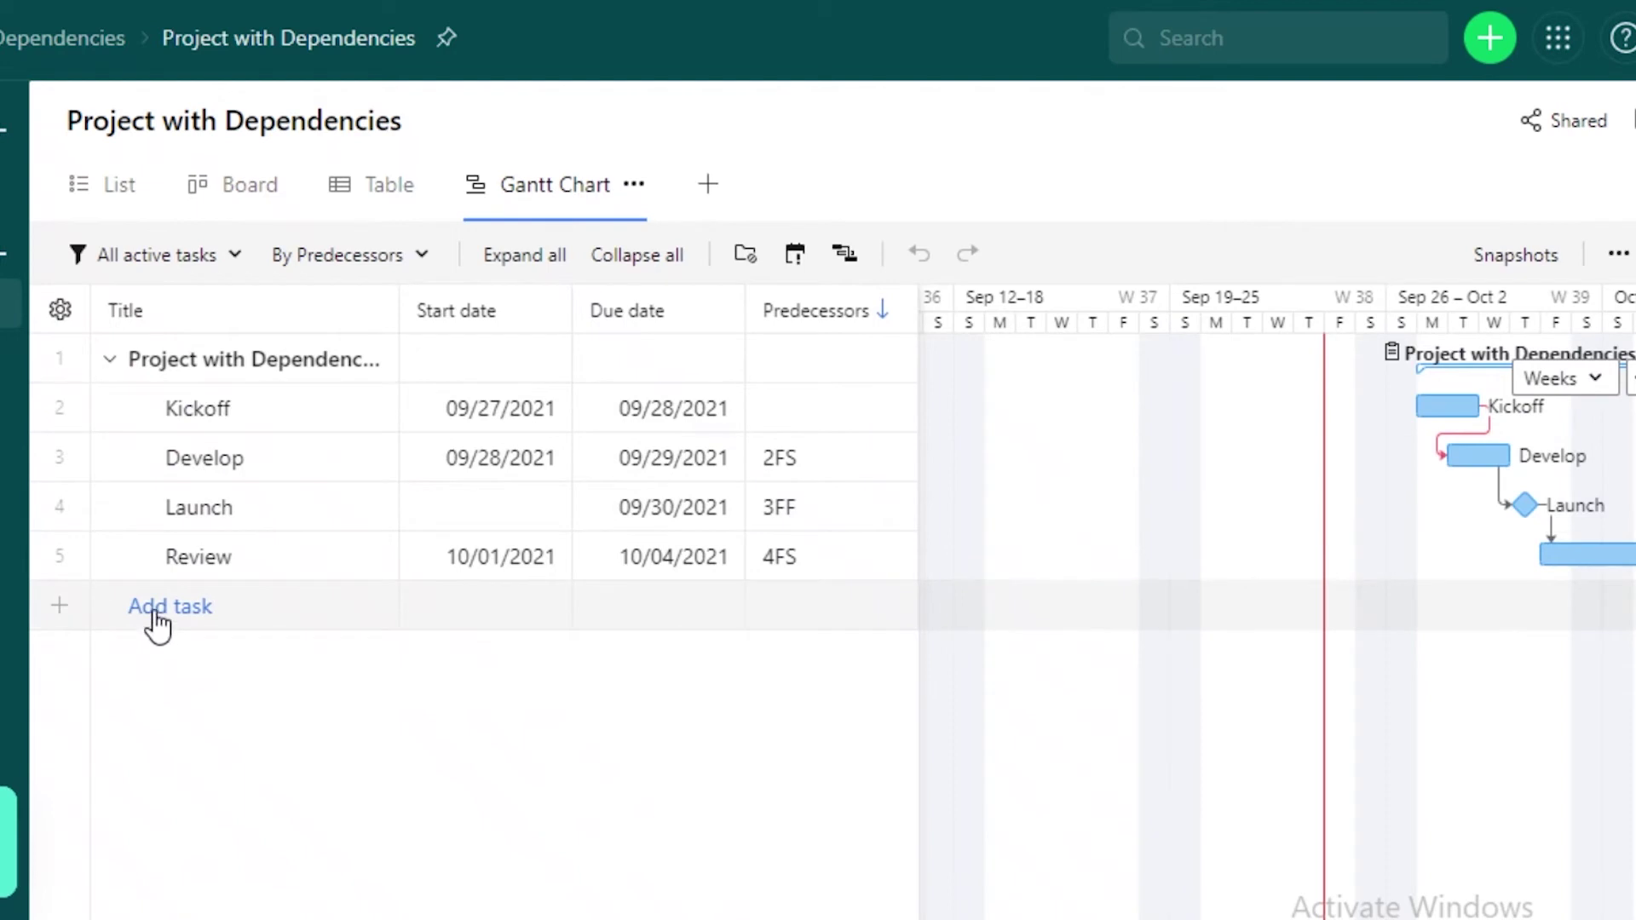
- Add the 'ending' task in the Gantt chart and schedule it on 10/11/2021
left_click(157, 625)
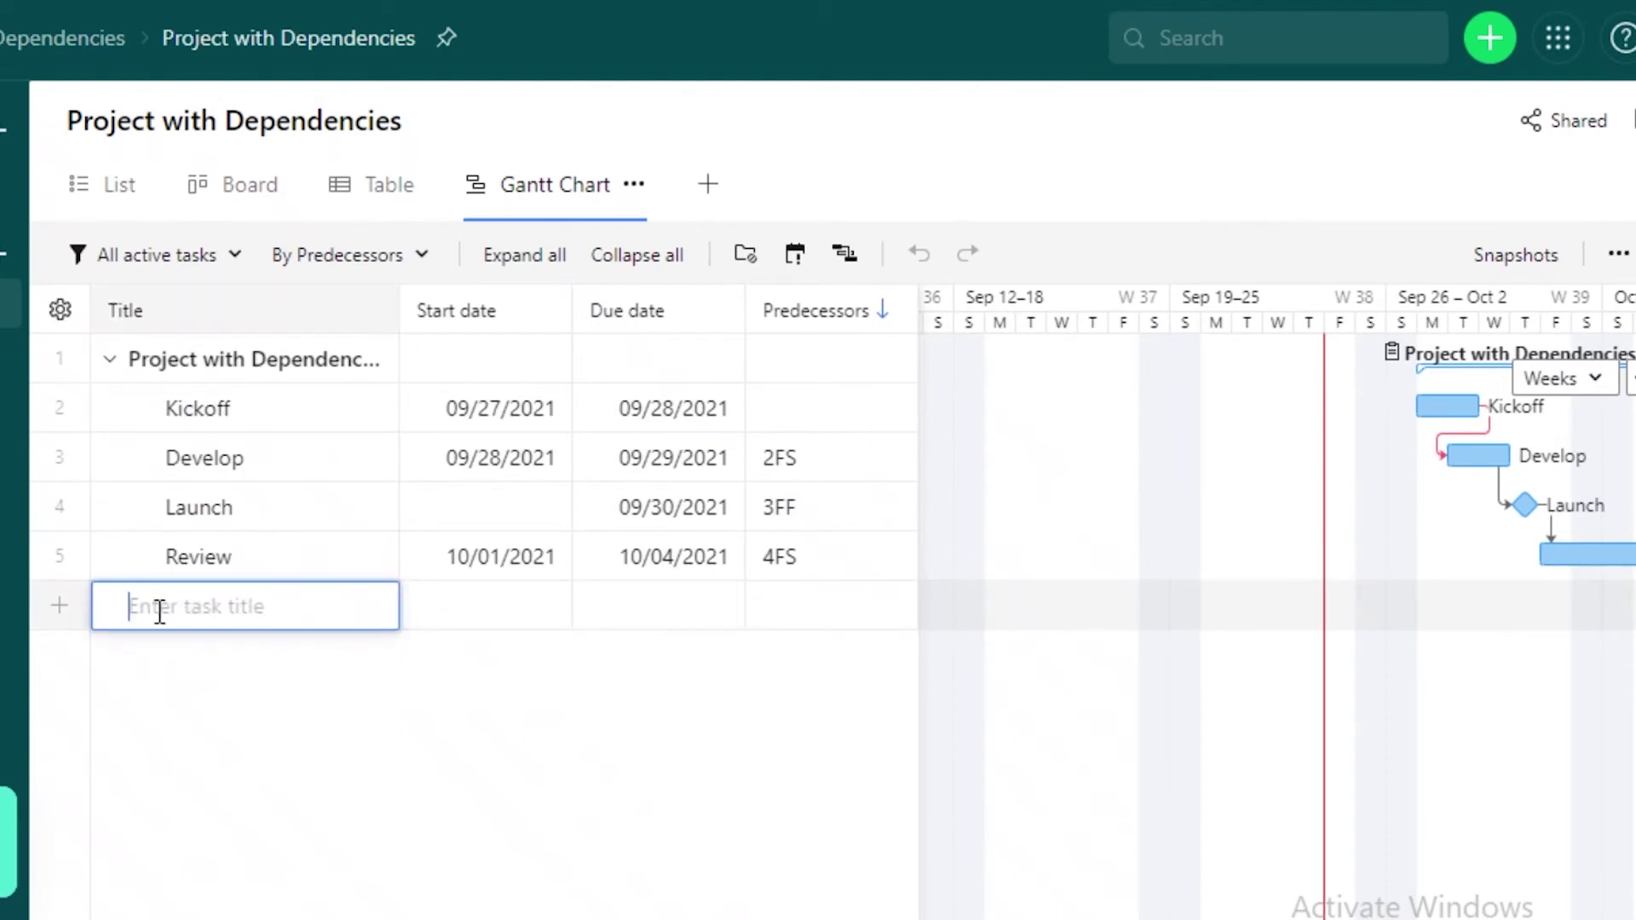
key("Escape")
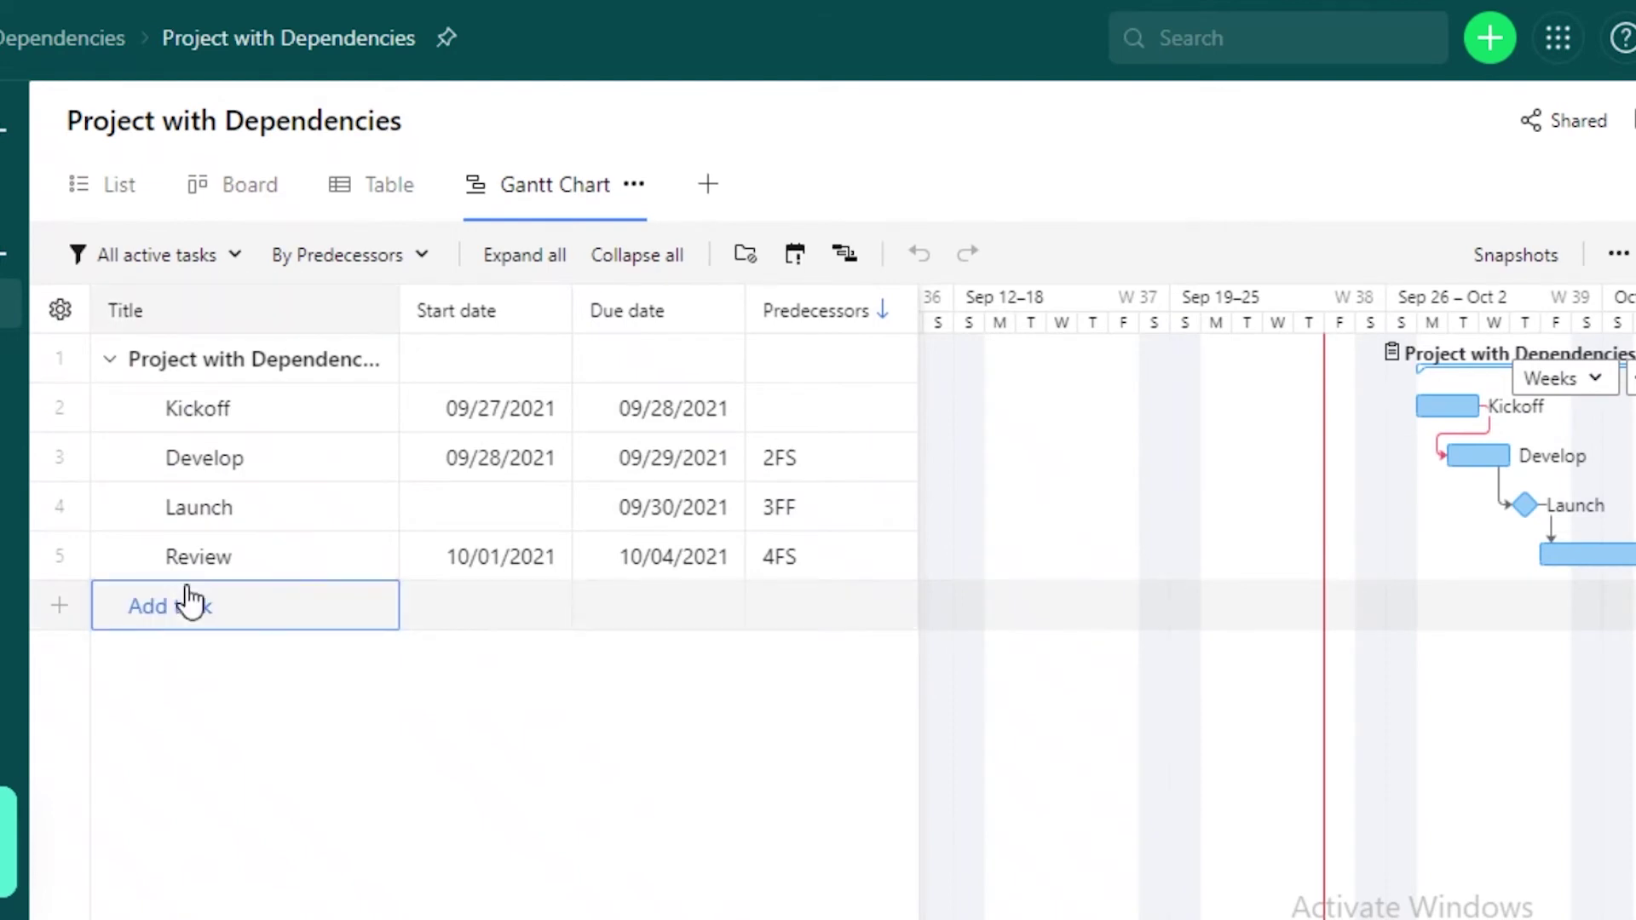
left_click(474, 603)
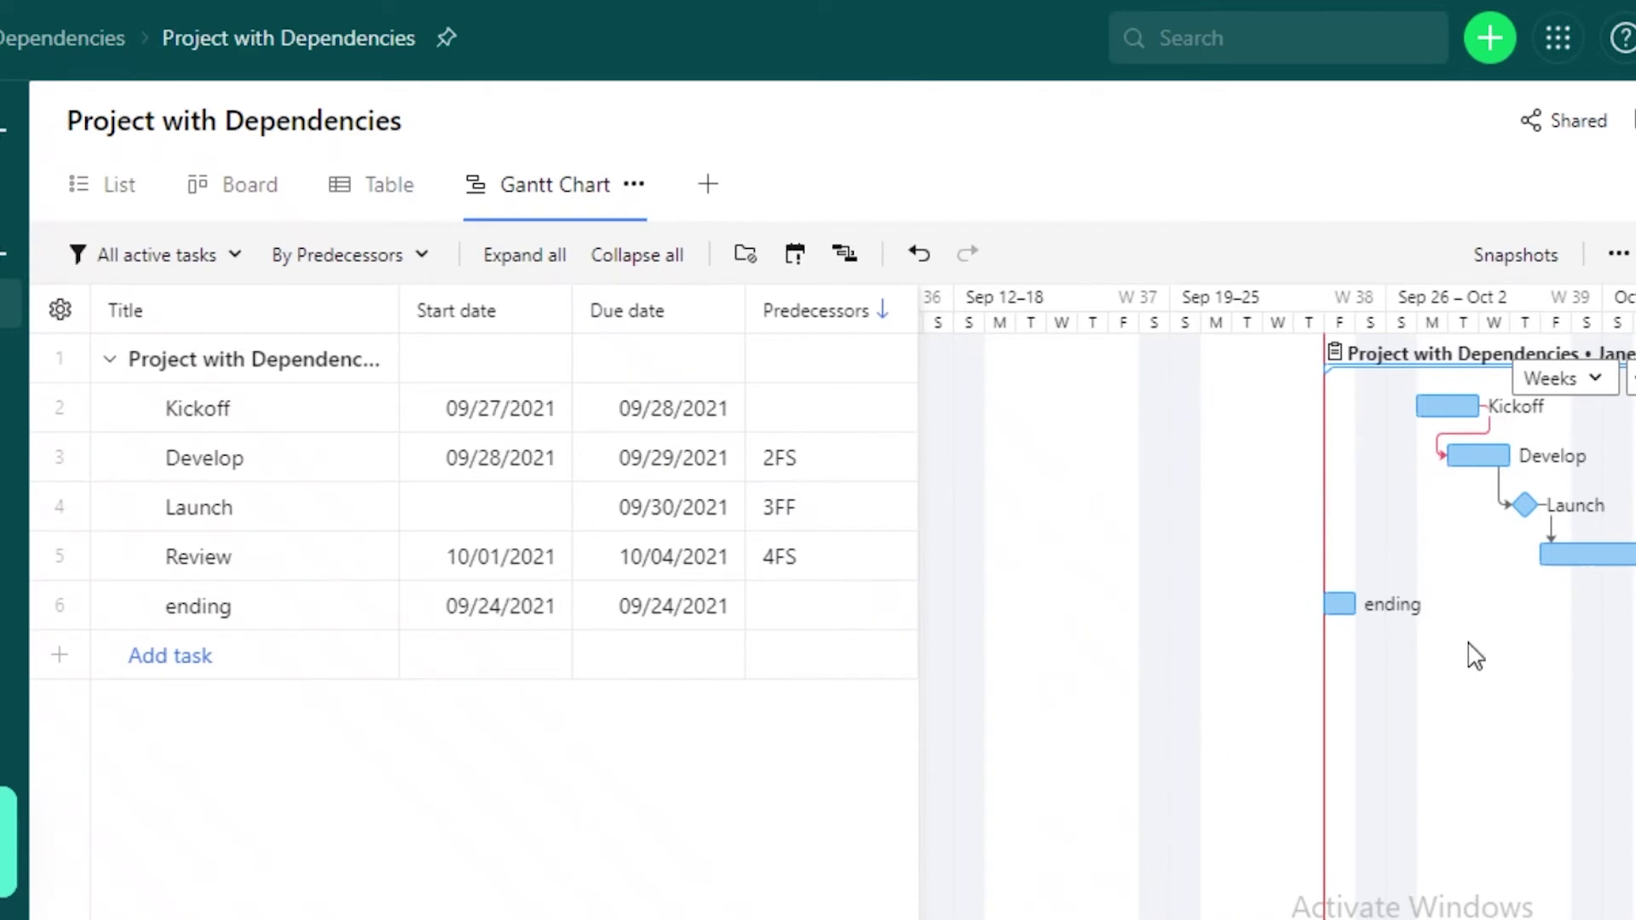
left_click_drag(1353, 611, 1301, 852)
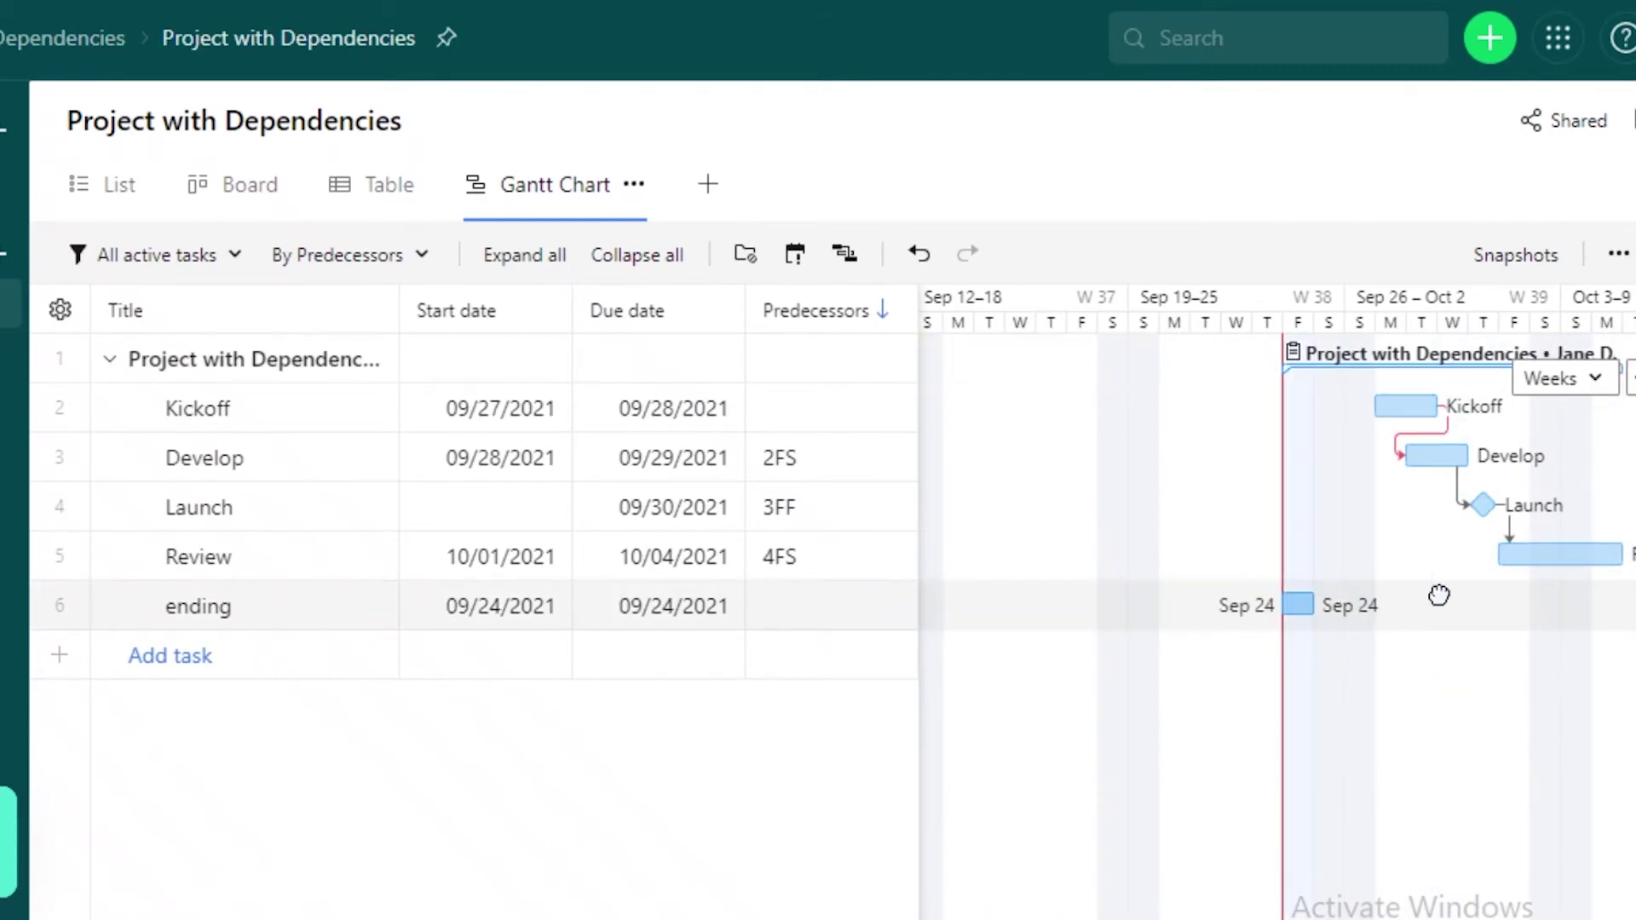
scroll(1439, 592, "right", 1)
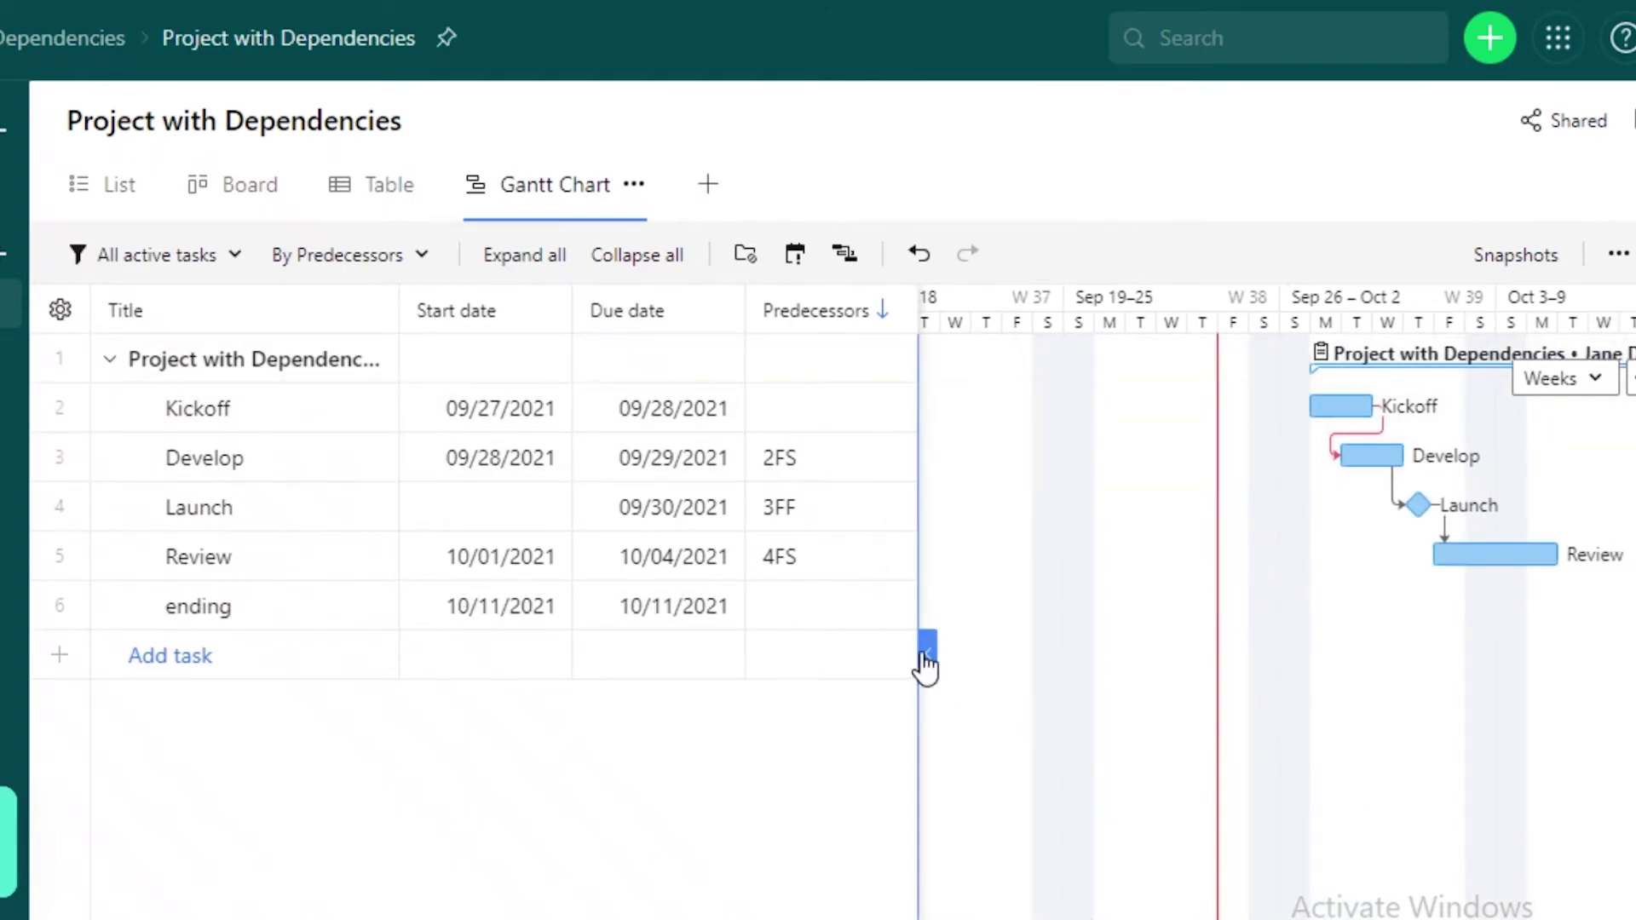
left_click(926, 652)
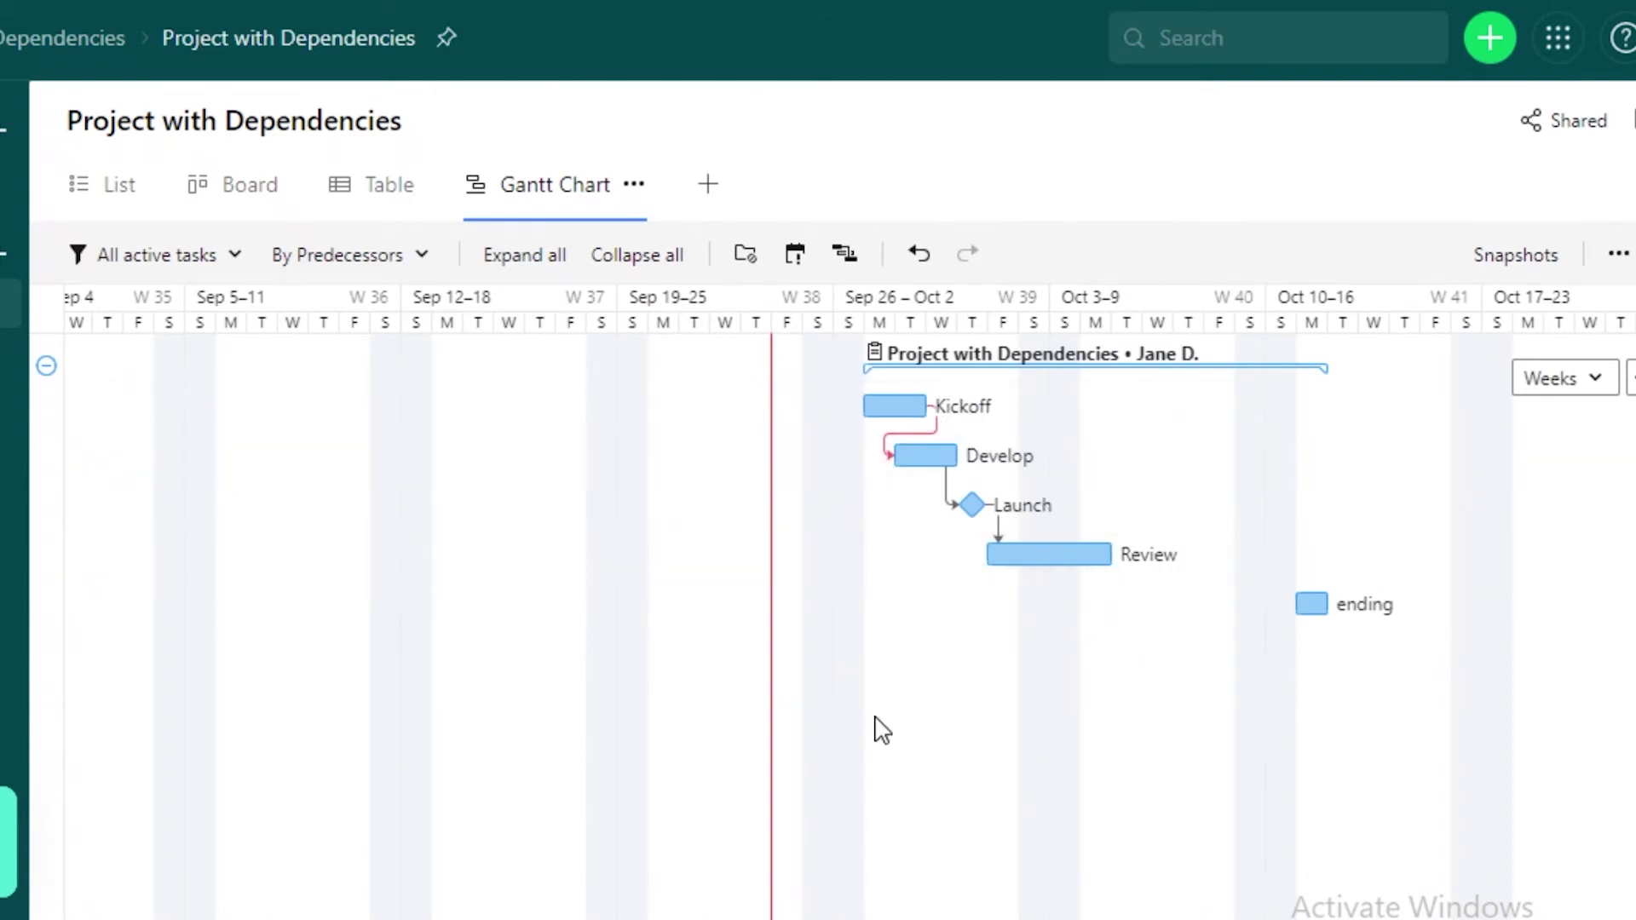
- Lengthen the Review bar and shift the ending task about a day later
left_click_drag(1311, 605, 1180, 595)
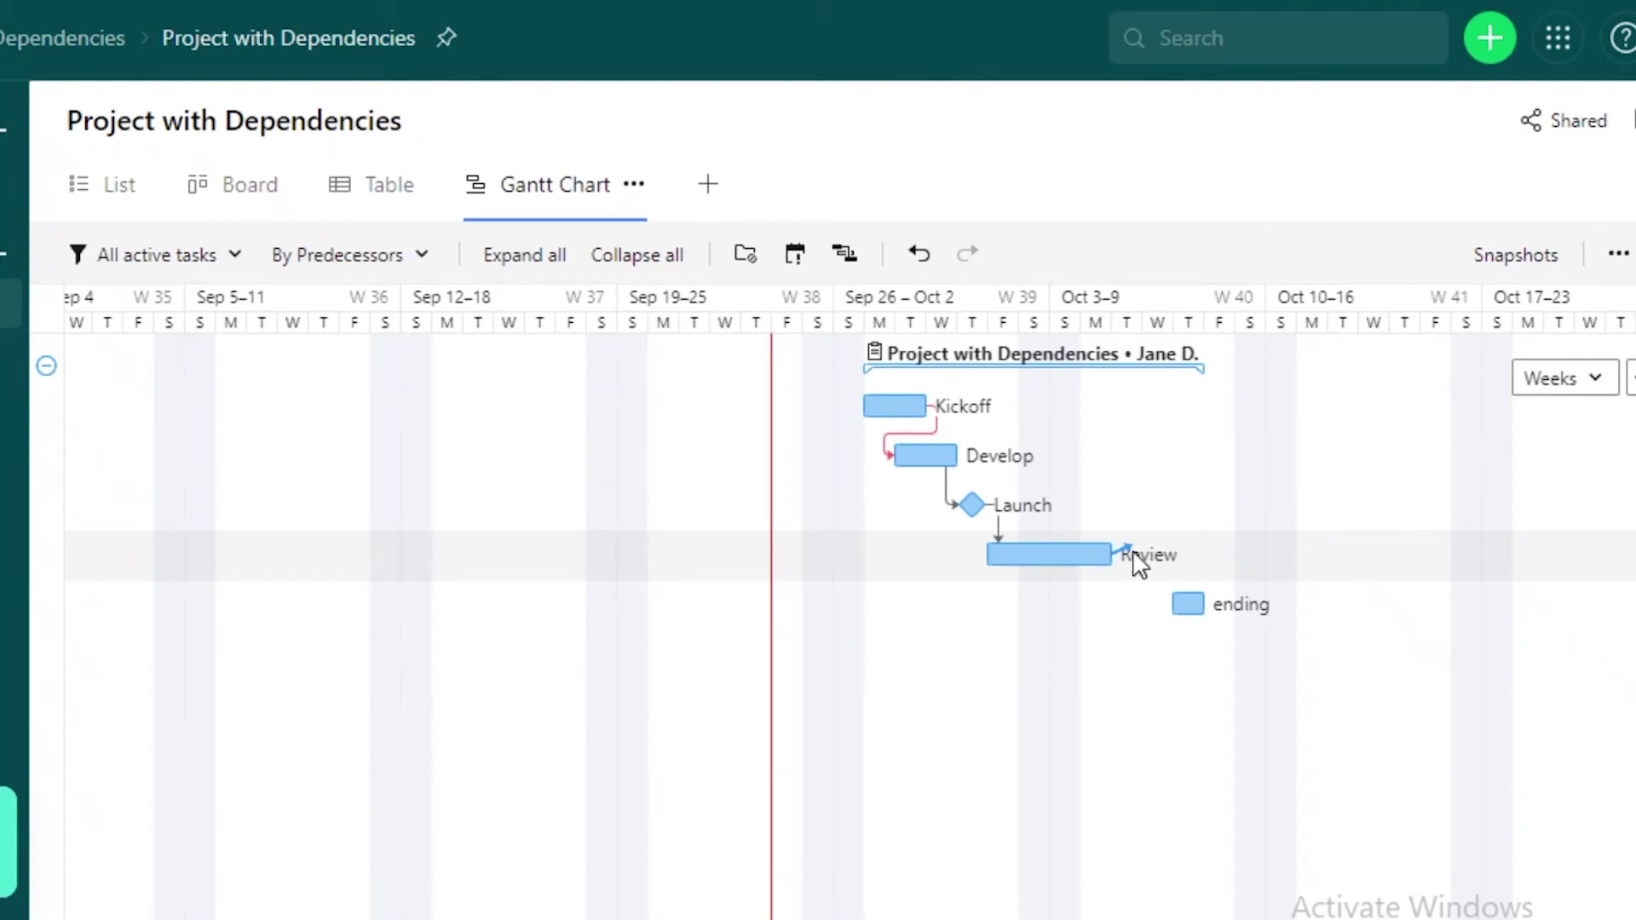
left_click_drag(1138, 558, 1326, 544)
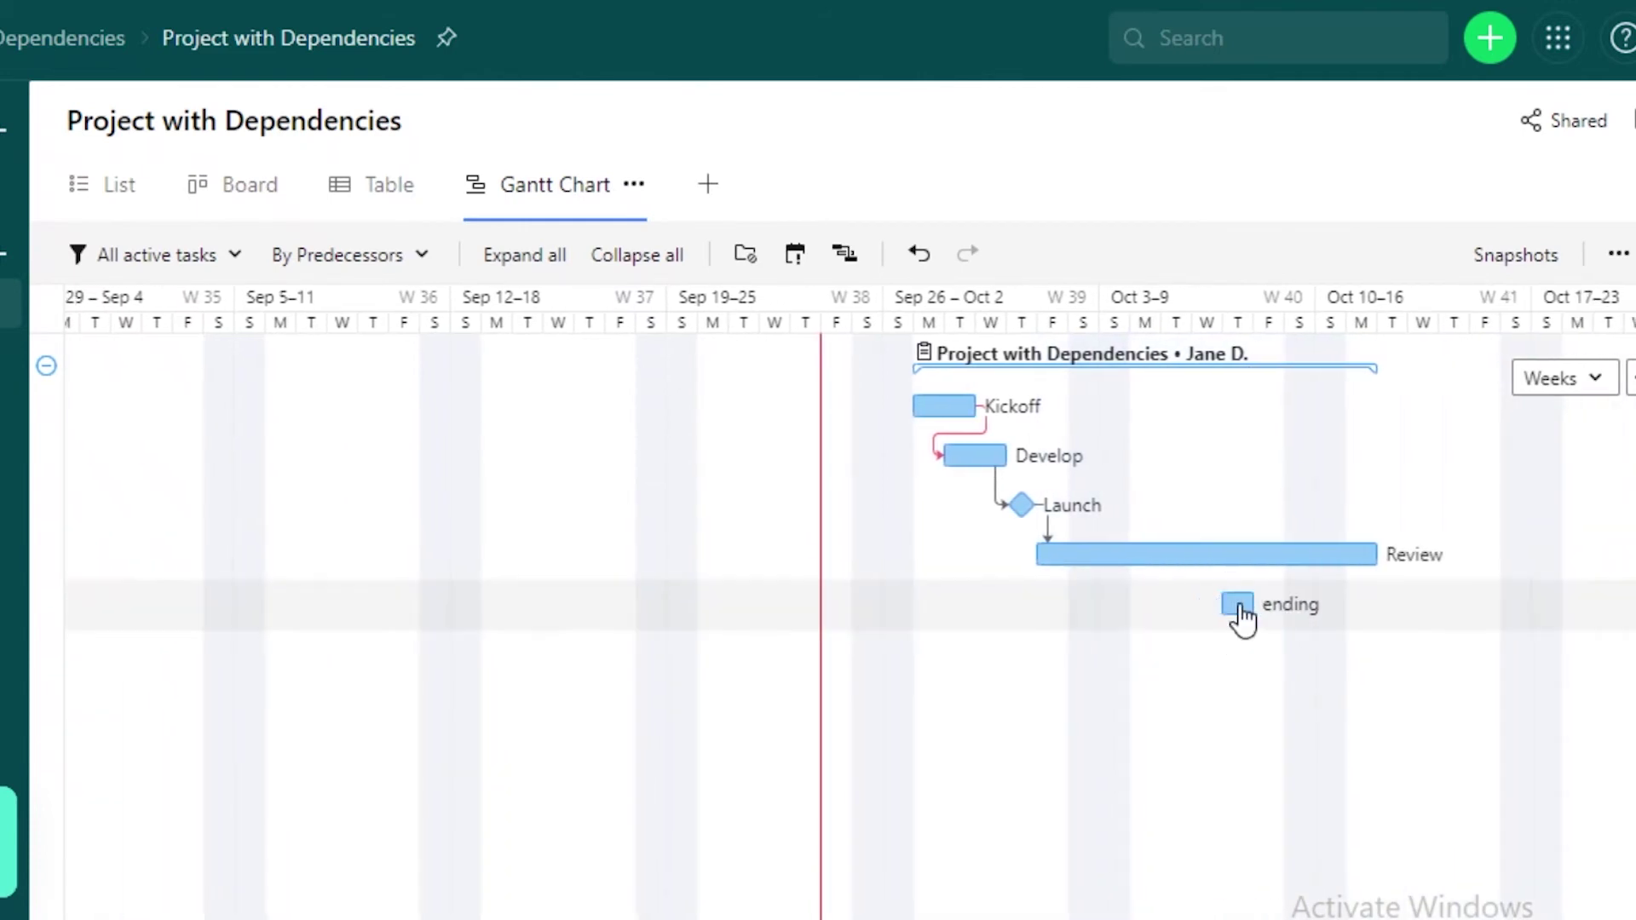
left_click_drag(1238, 605, 1503, 608)
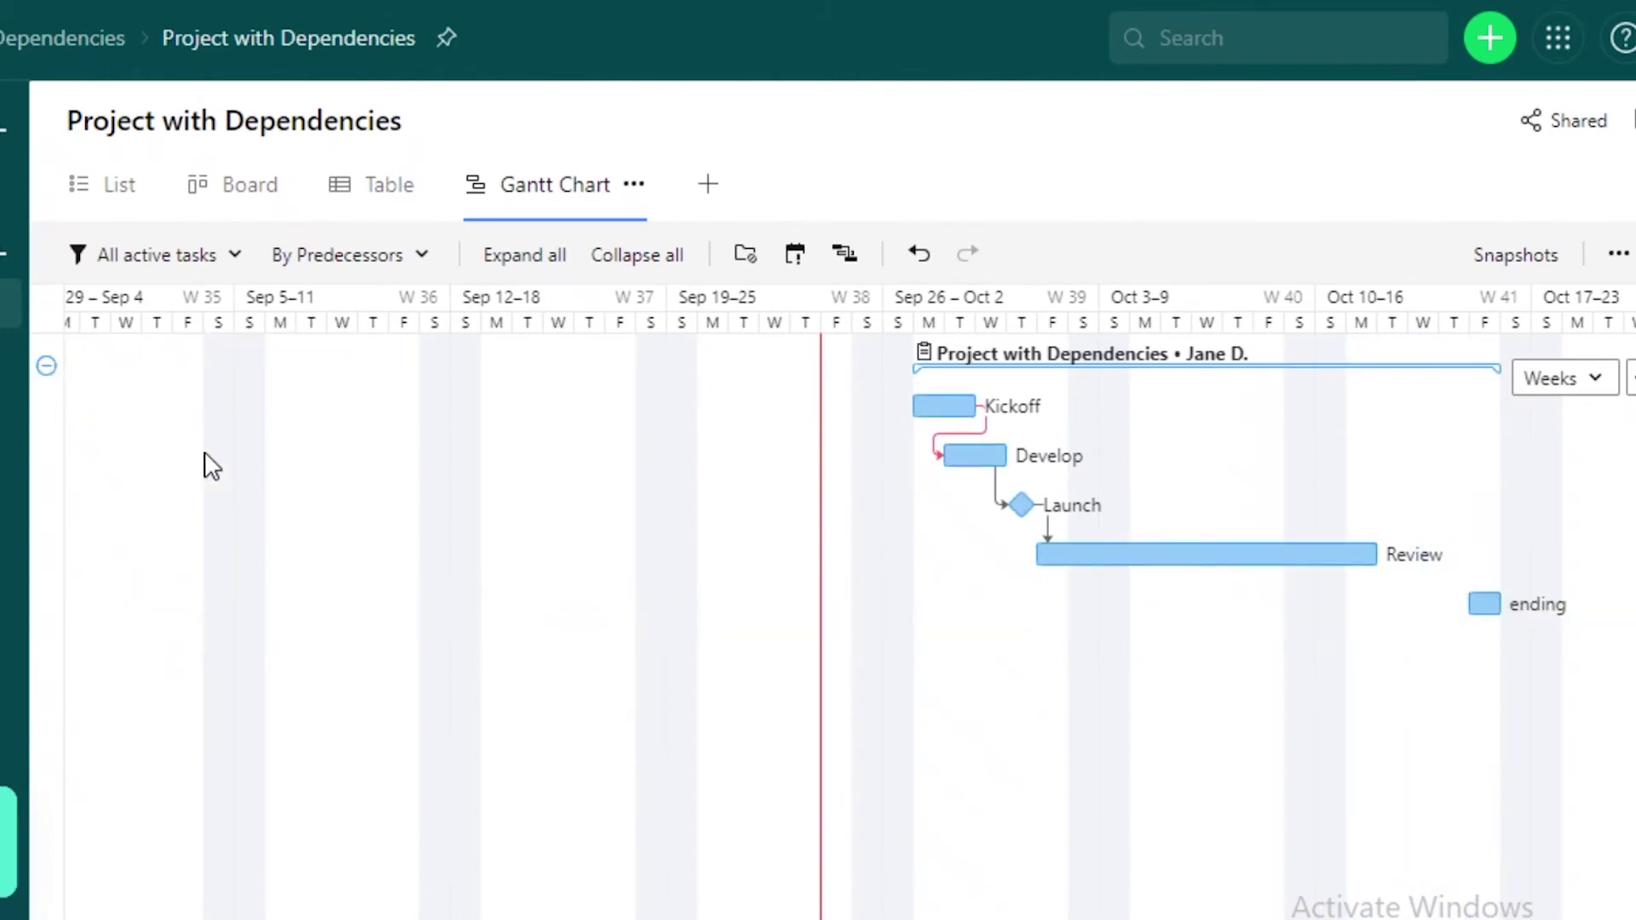
left_click(47, 367)
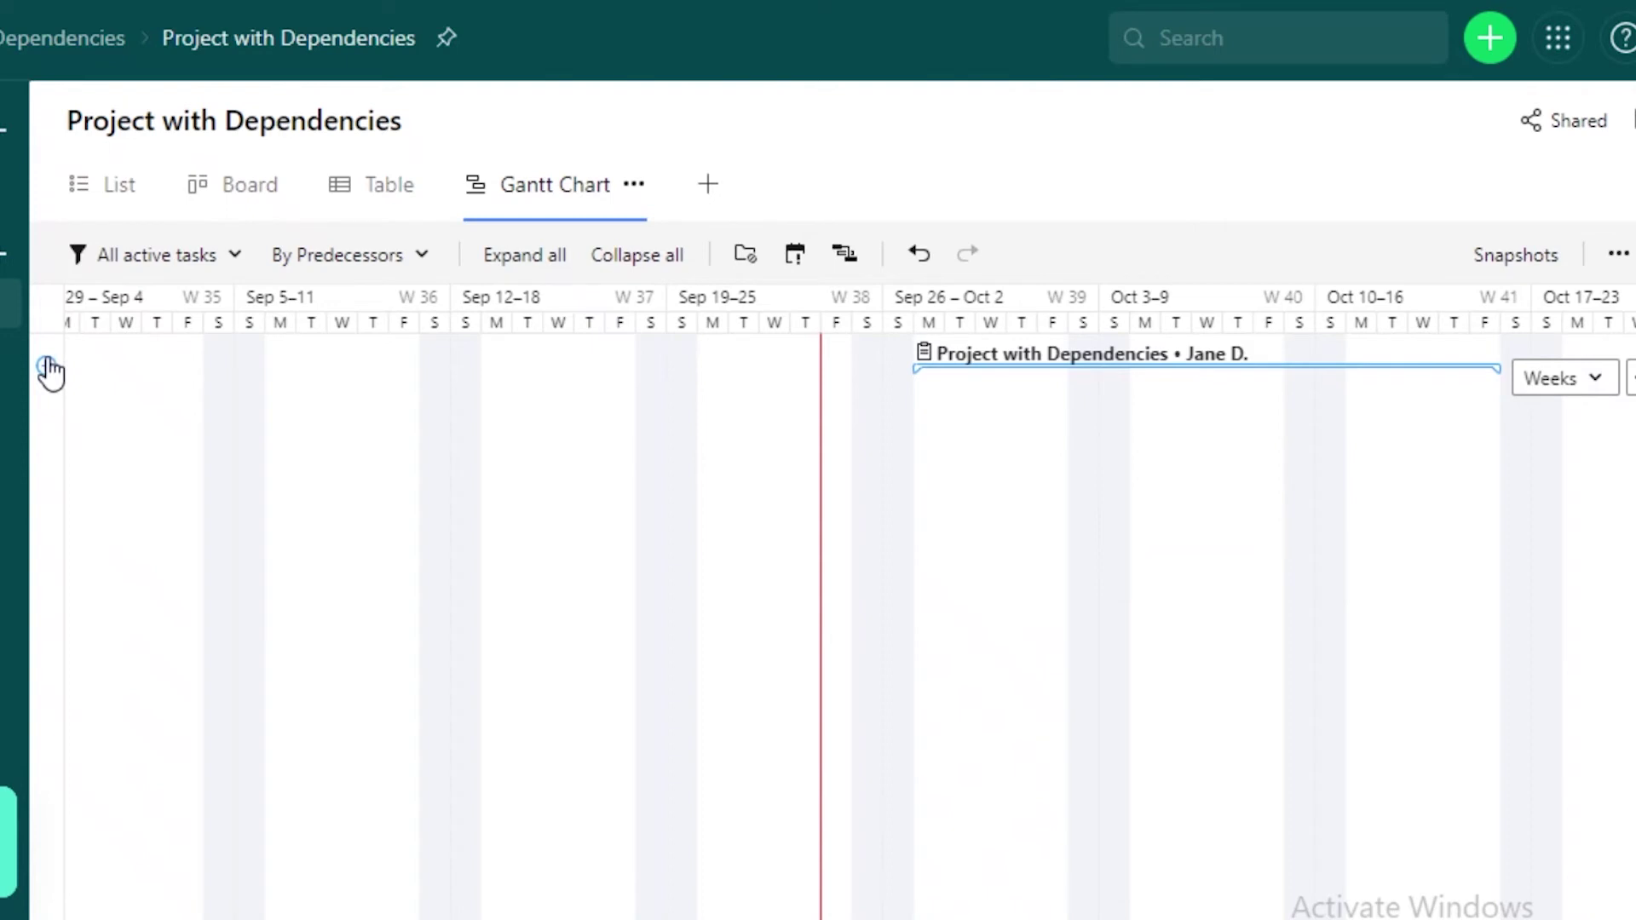
left_click(46, 367)
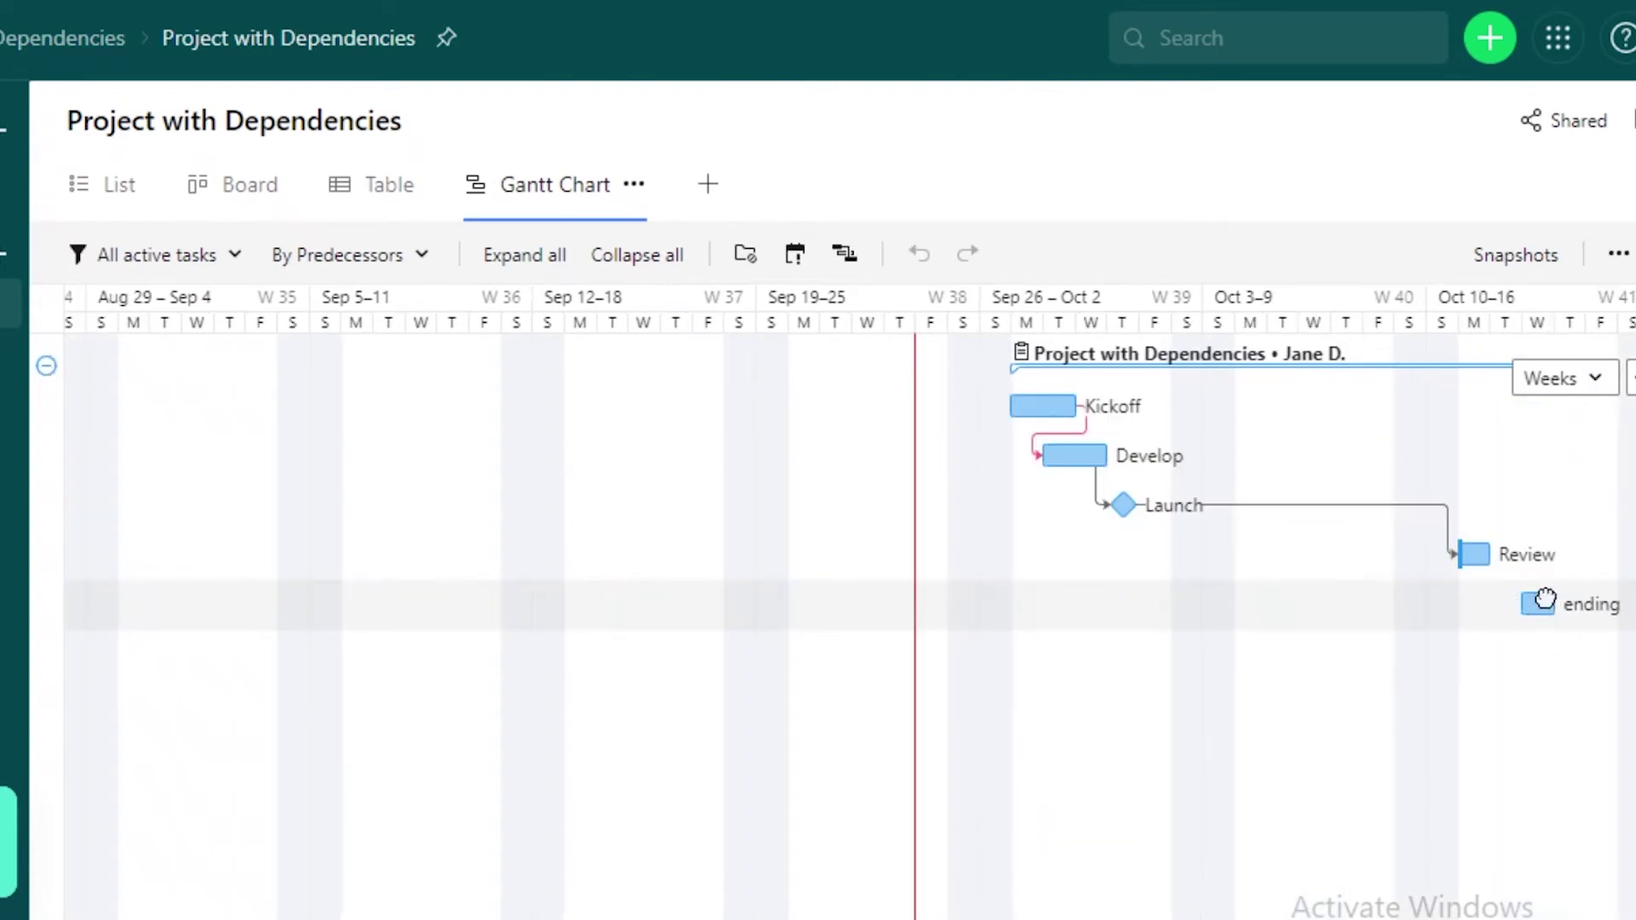
left_click_drag(1545, 599, 1577, 600)
- Link the ending task to Review as its dependency
left_click_drag(1528, 607, 1520, 607)
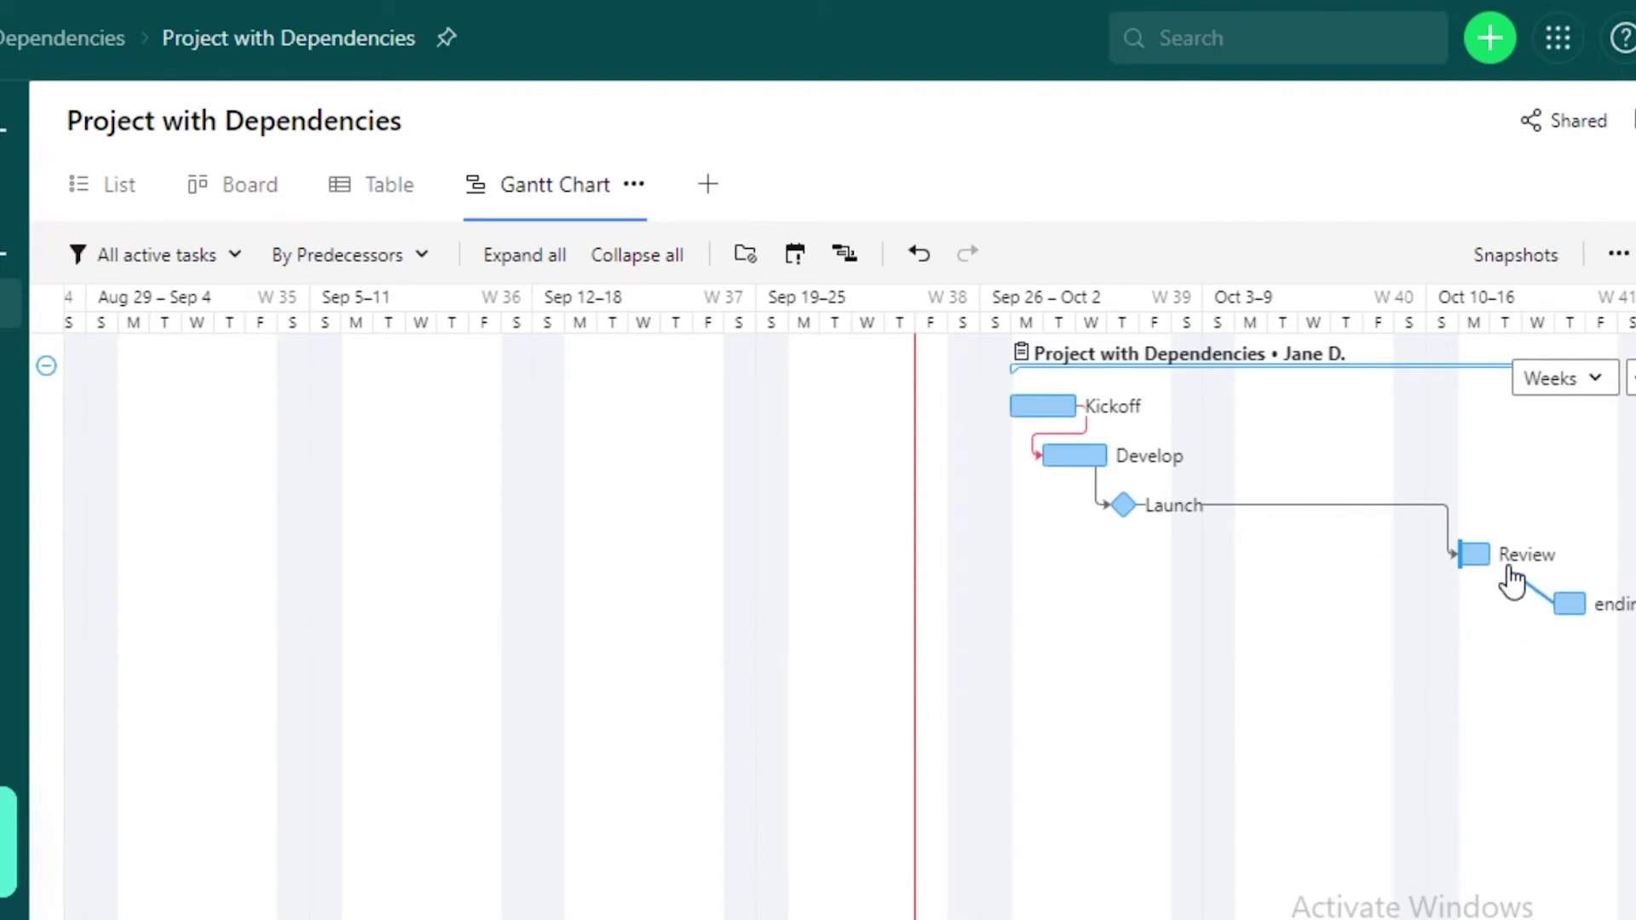
left_click_drag(1505, 570, 1482, 566)
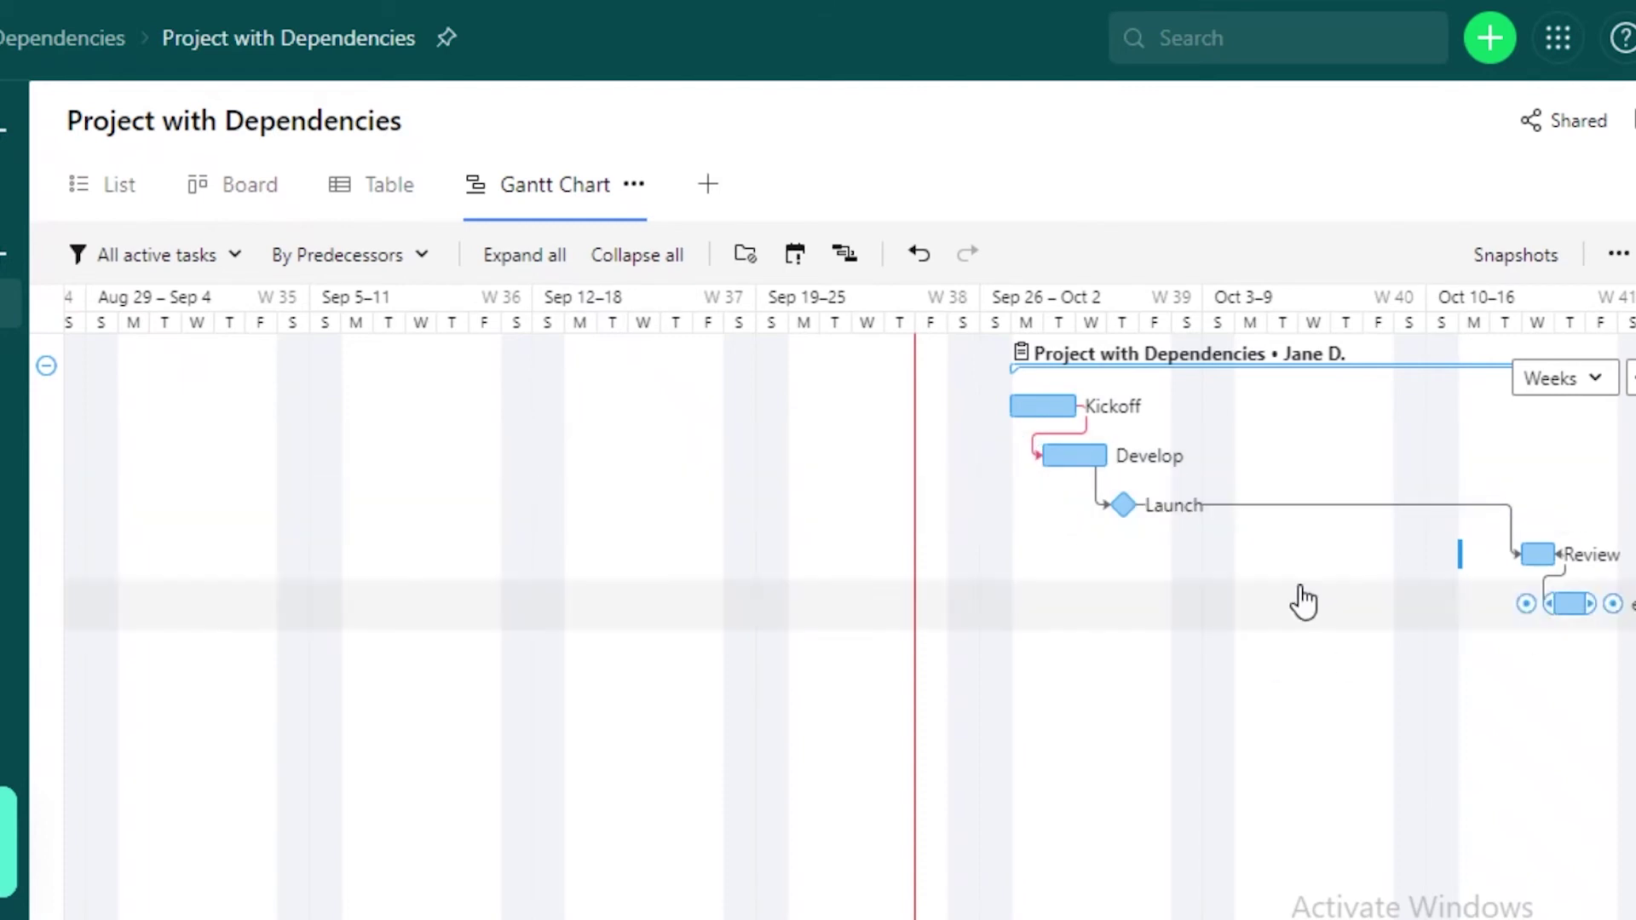
left_click(102, 185)
- Browse the project's options menu, including its Export/Import entries
left_click(1619, 122)
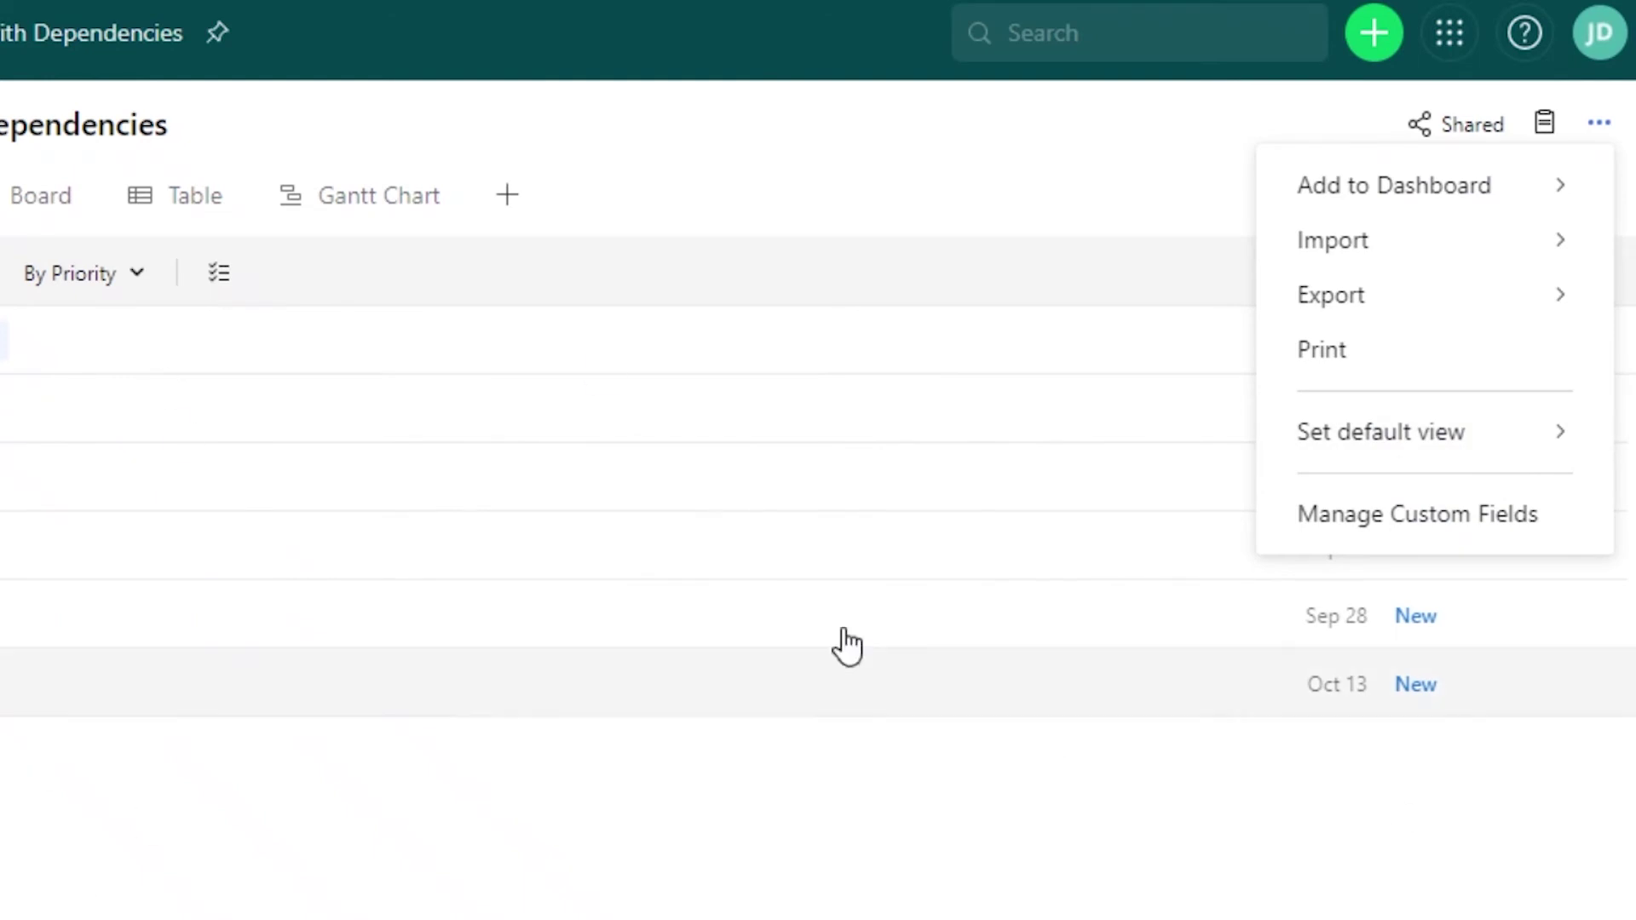
mouse_move(1321, 311)
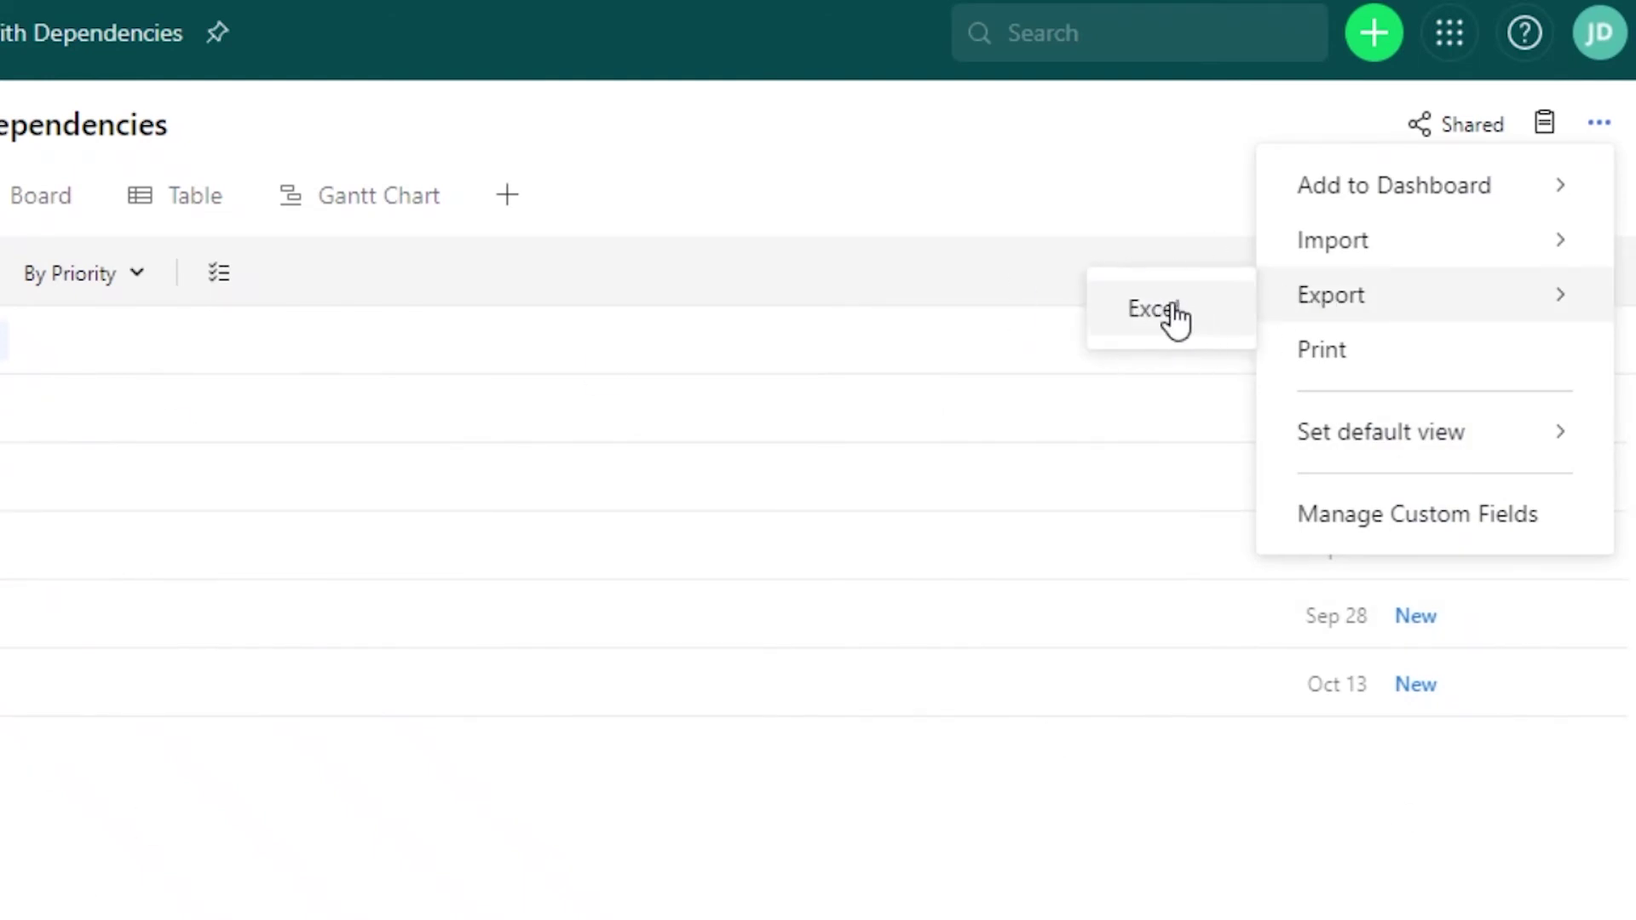
mouse_move(1374, 260)
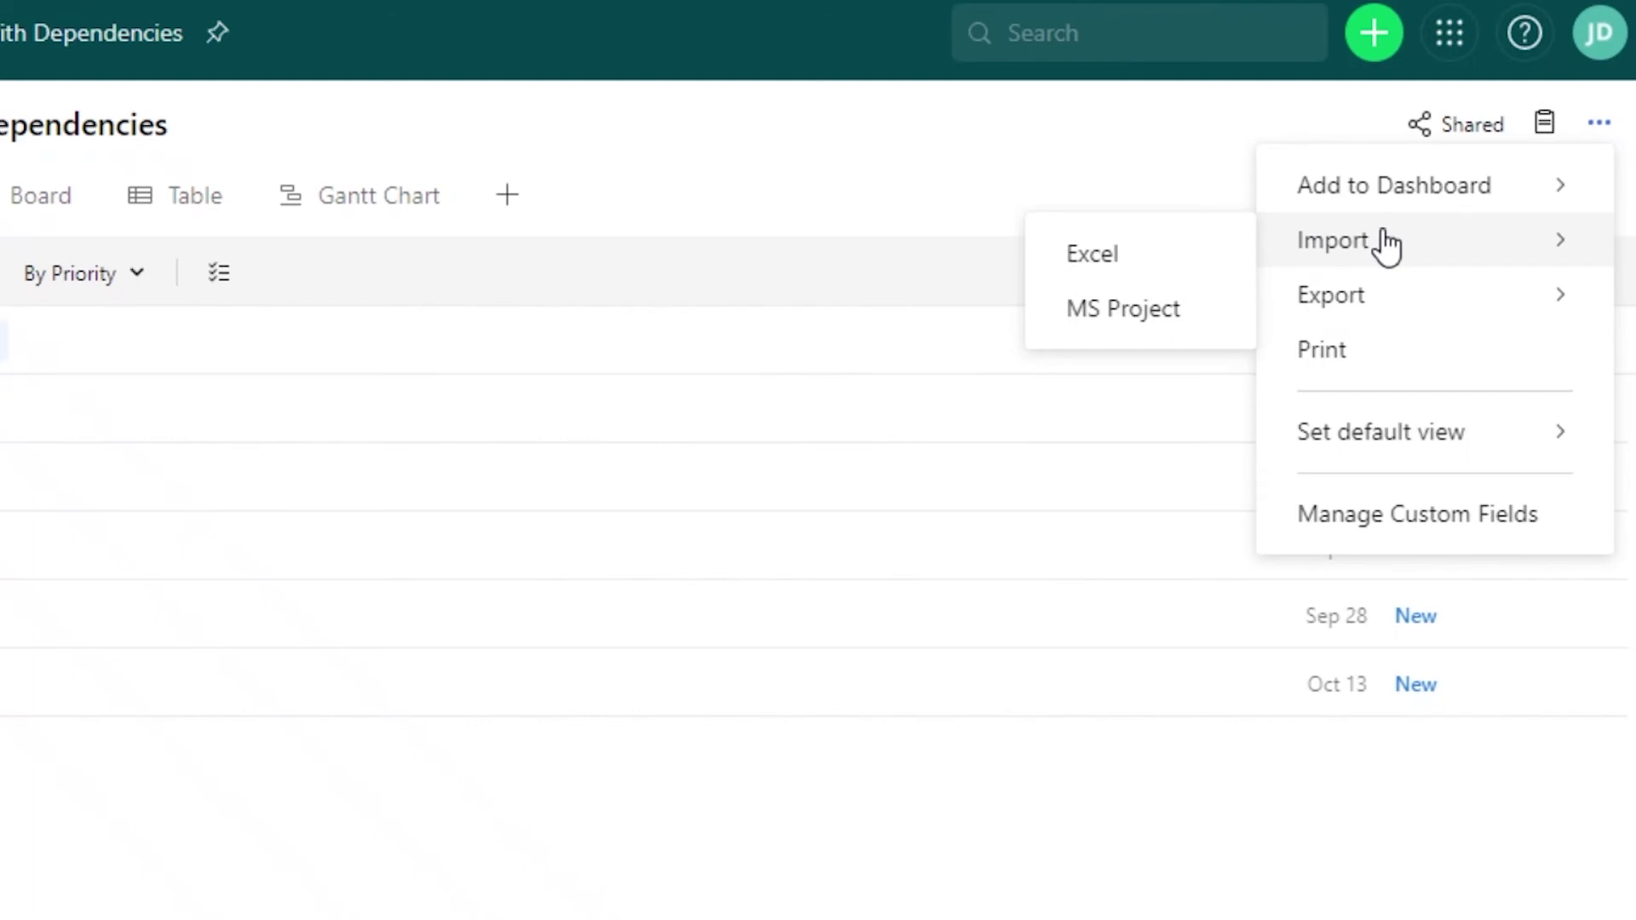
left_click(1603, 126)
left_click(1603, 126)
left_click(1549, 129)
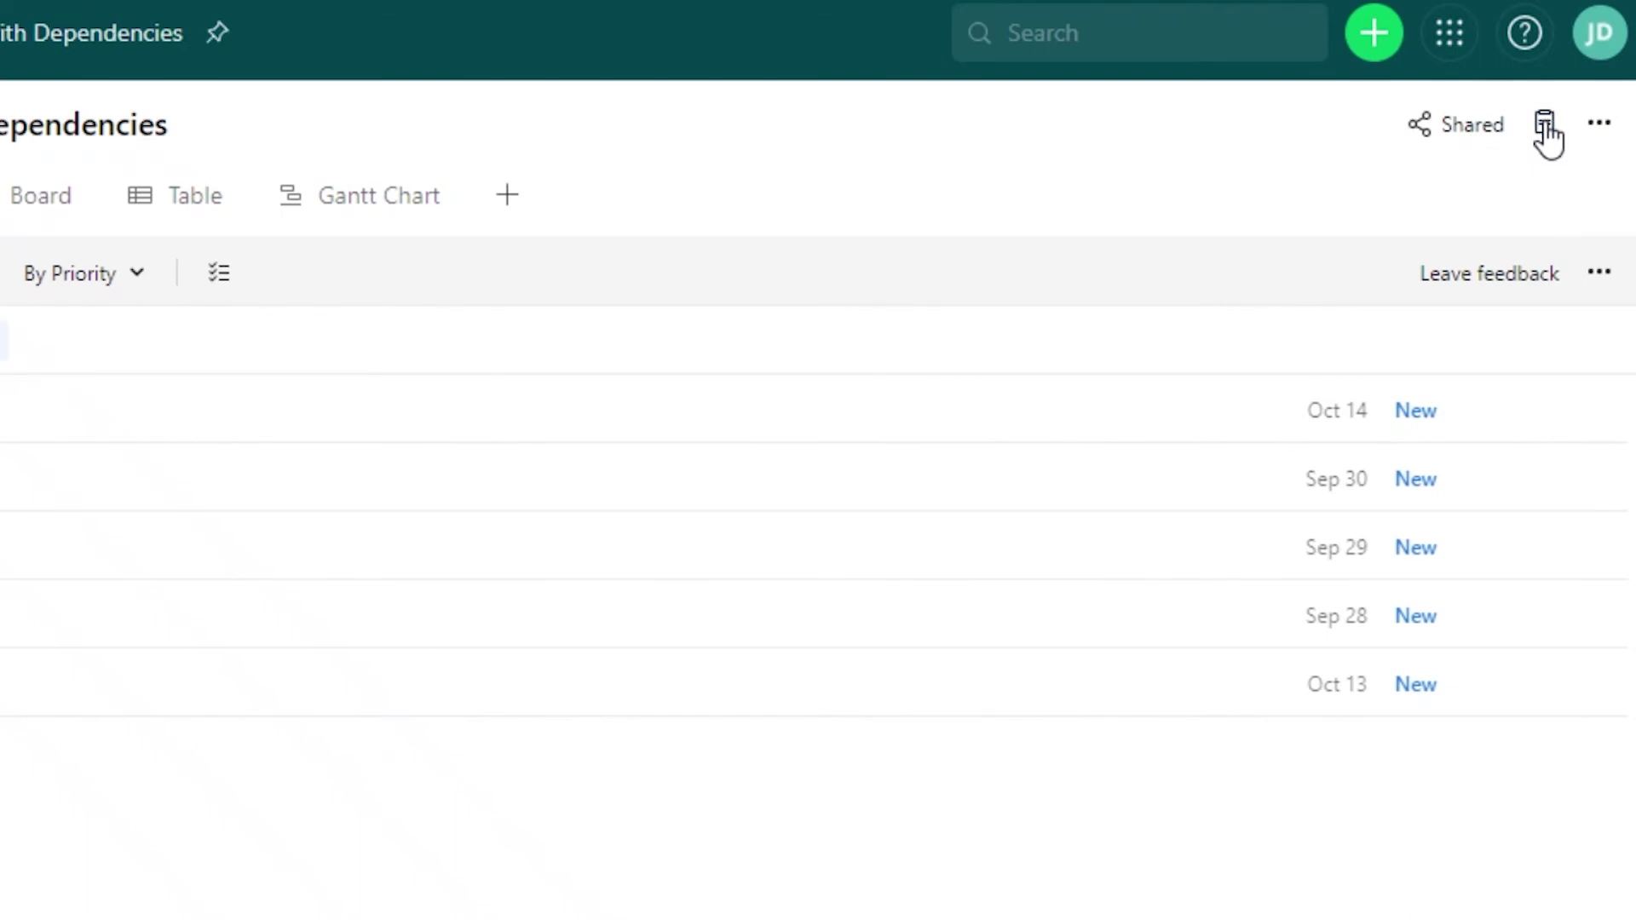
- Open the project details panel and scroll through its contents
left_click(1546, 128)
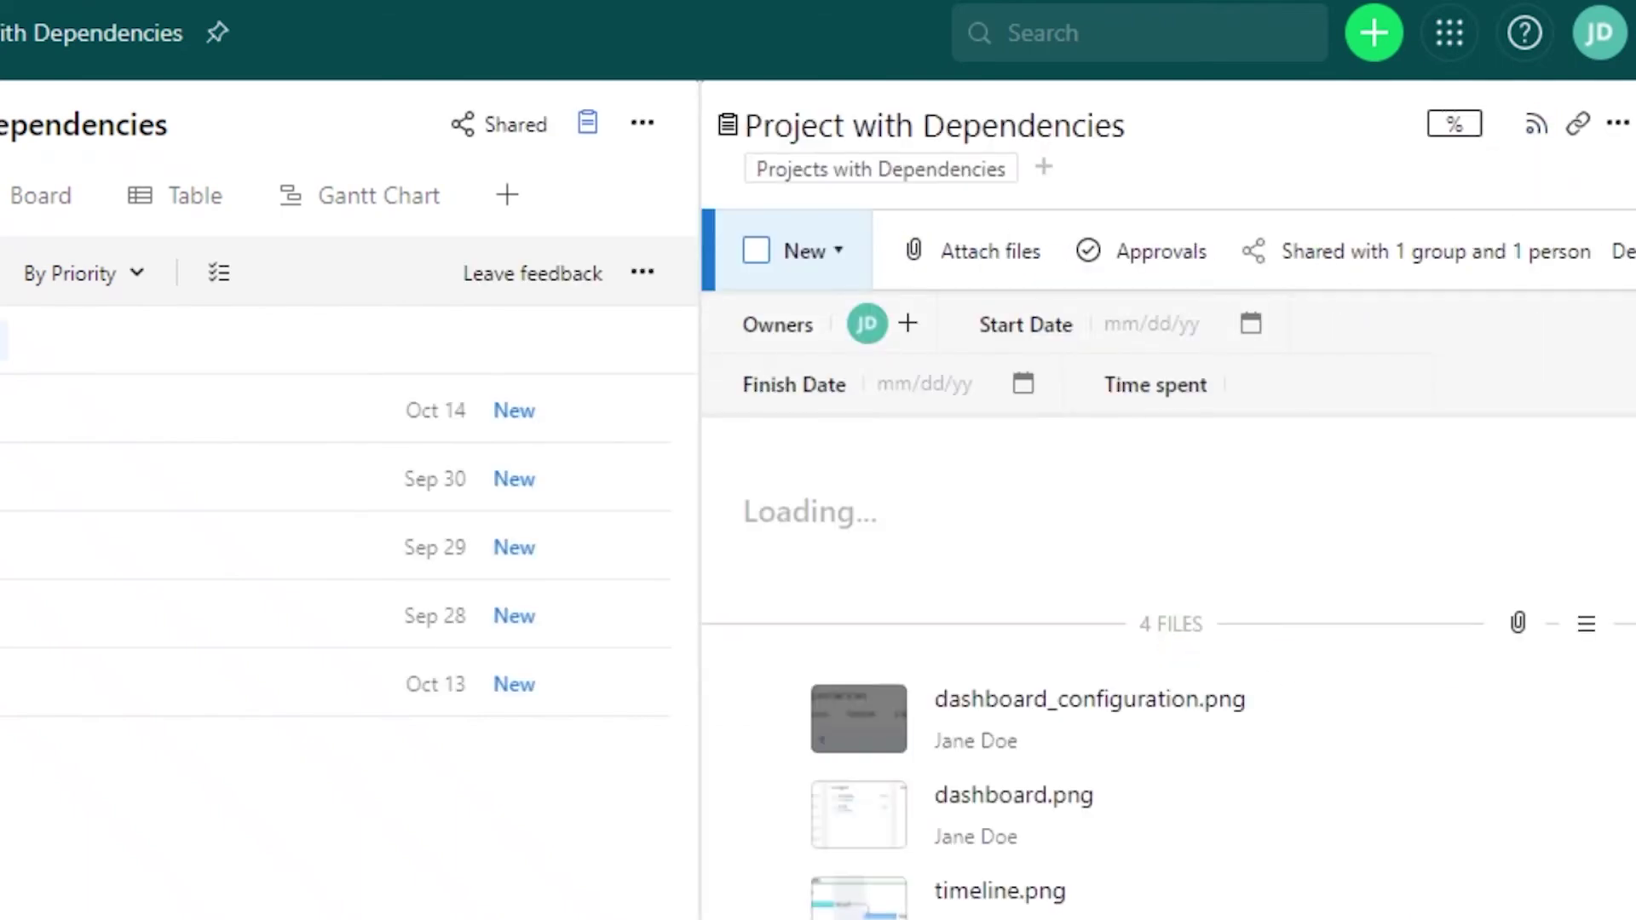
scroll(1167, 563, "down", 10)
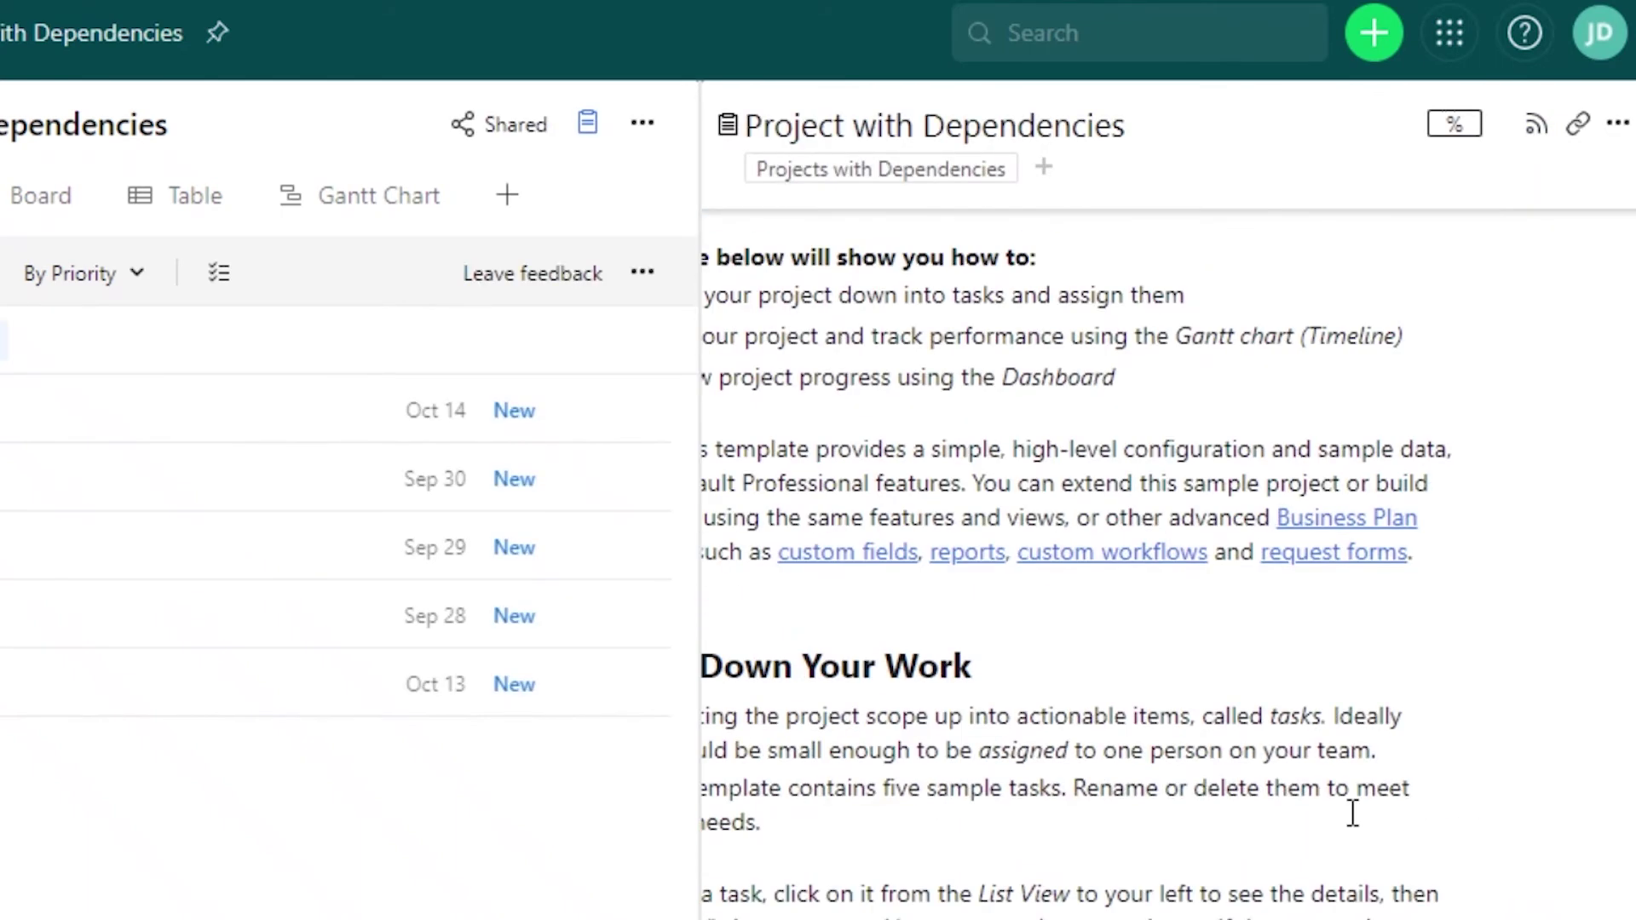
scroll(1079, 562, "down", 7)
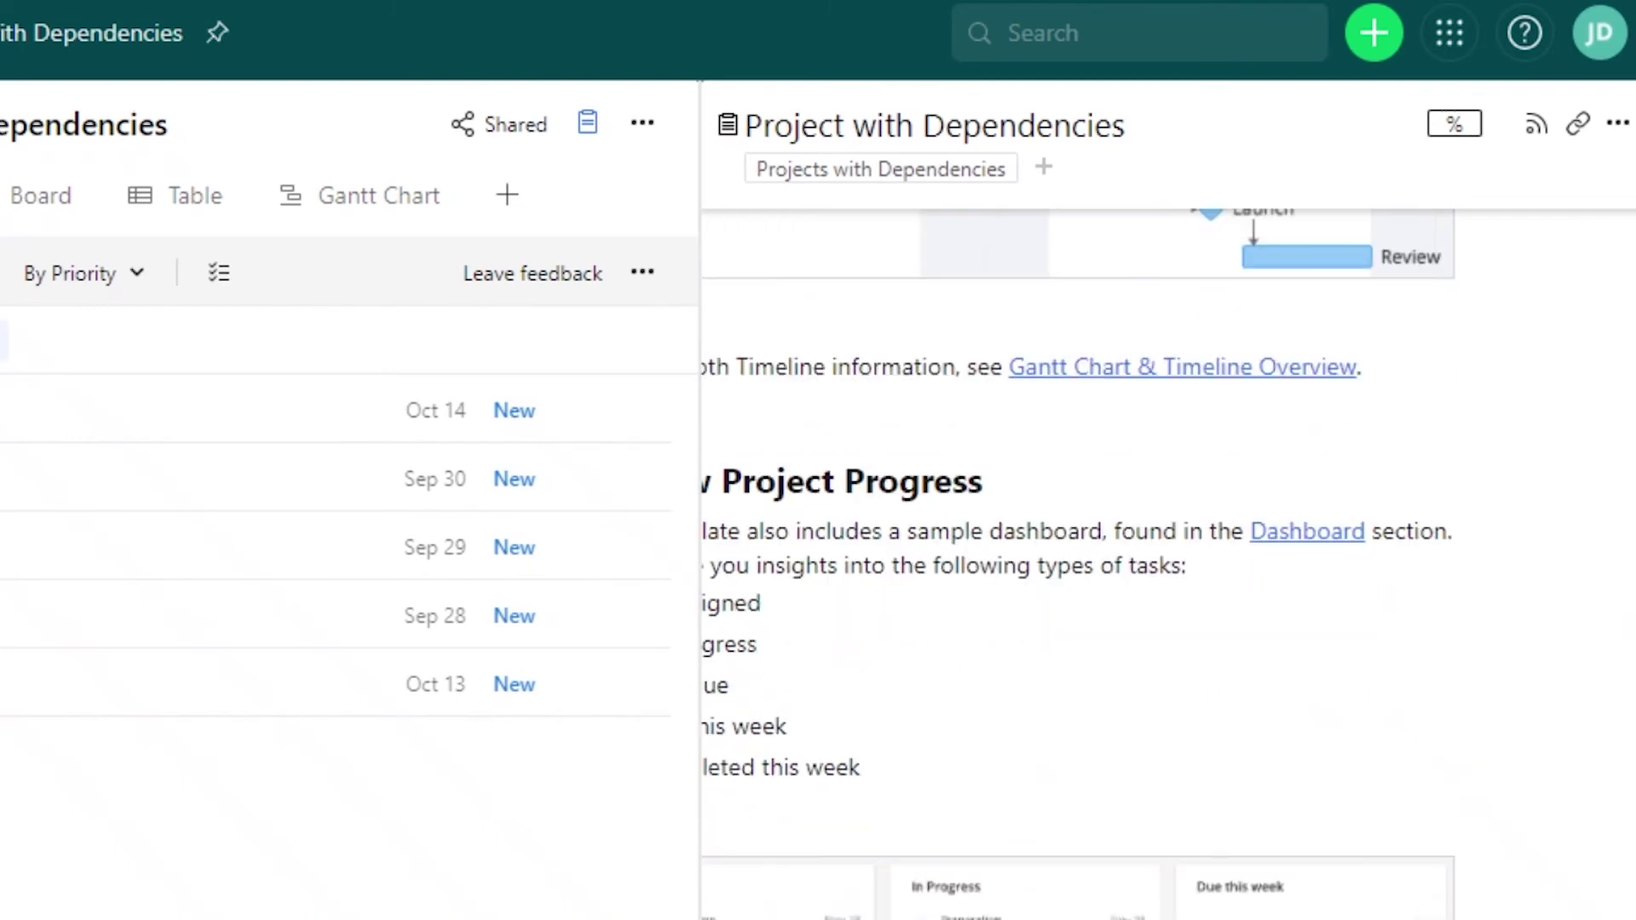
scroll(1151, 694, "down", 8)
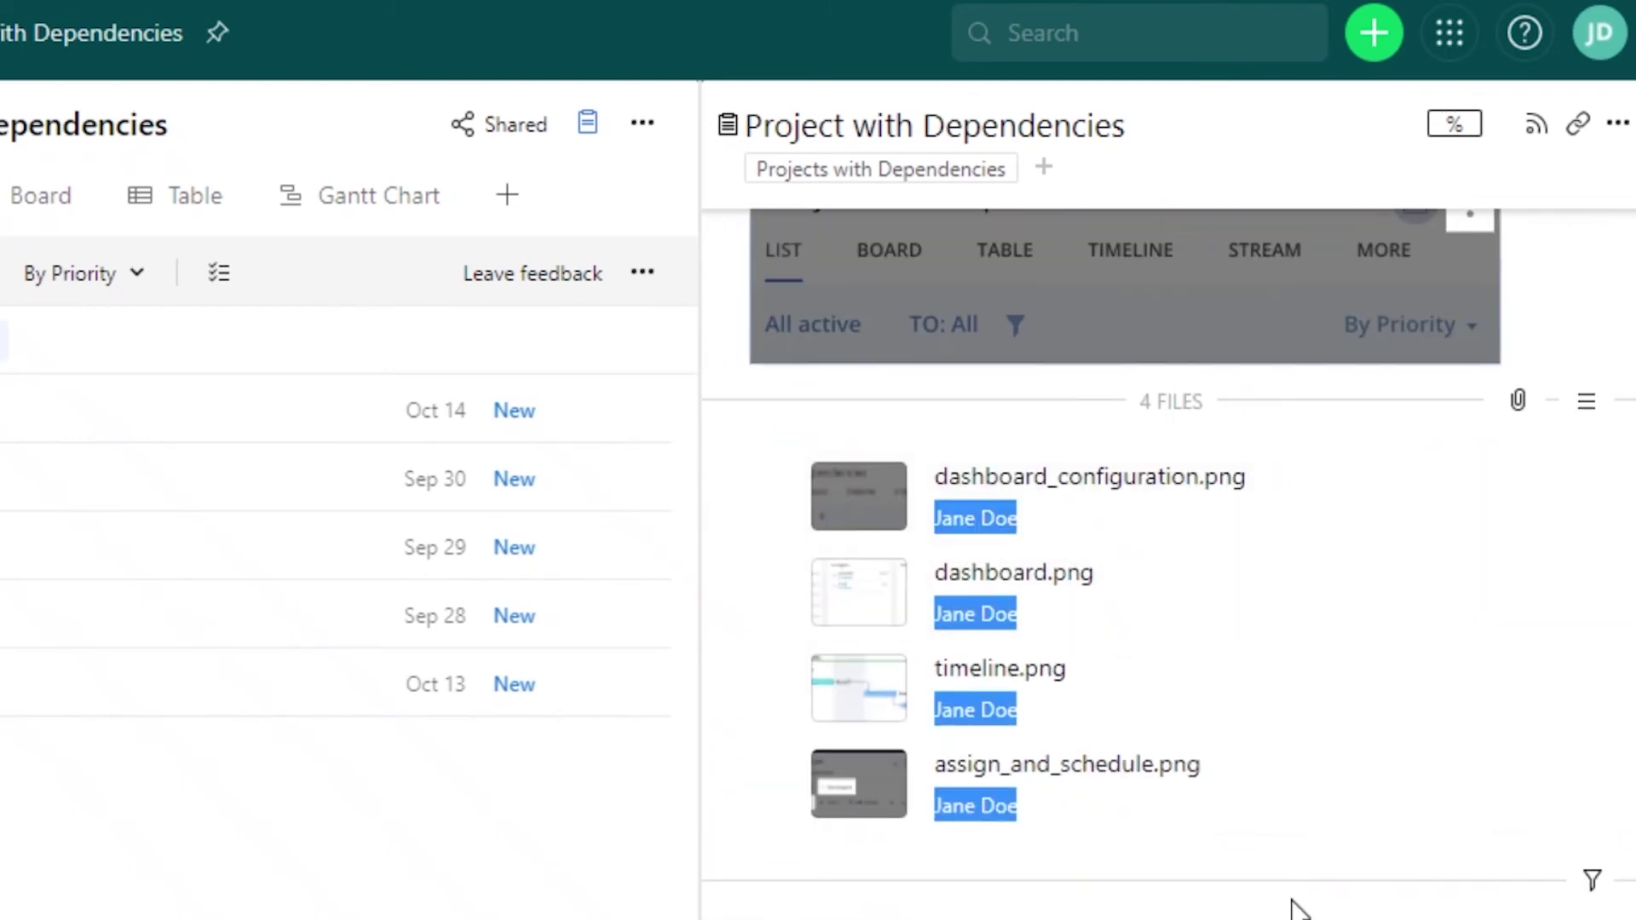
scroll(1139, 802, "up", 15)
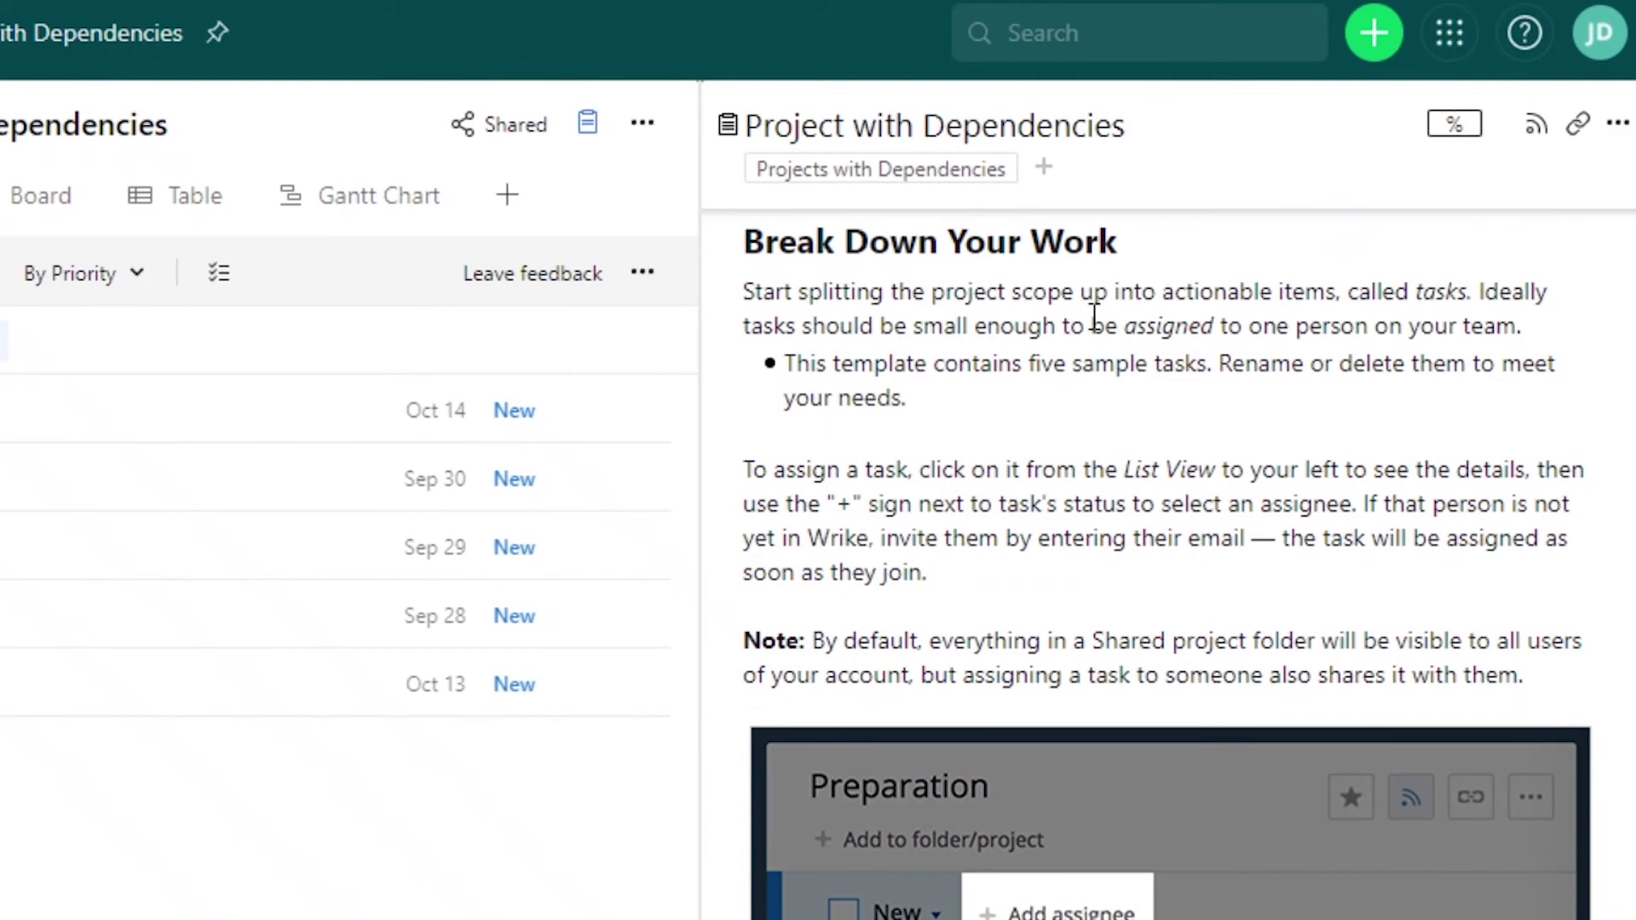
scroll(1364, 478, "up", 8)
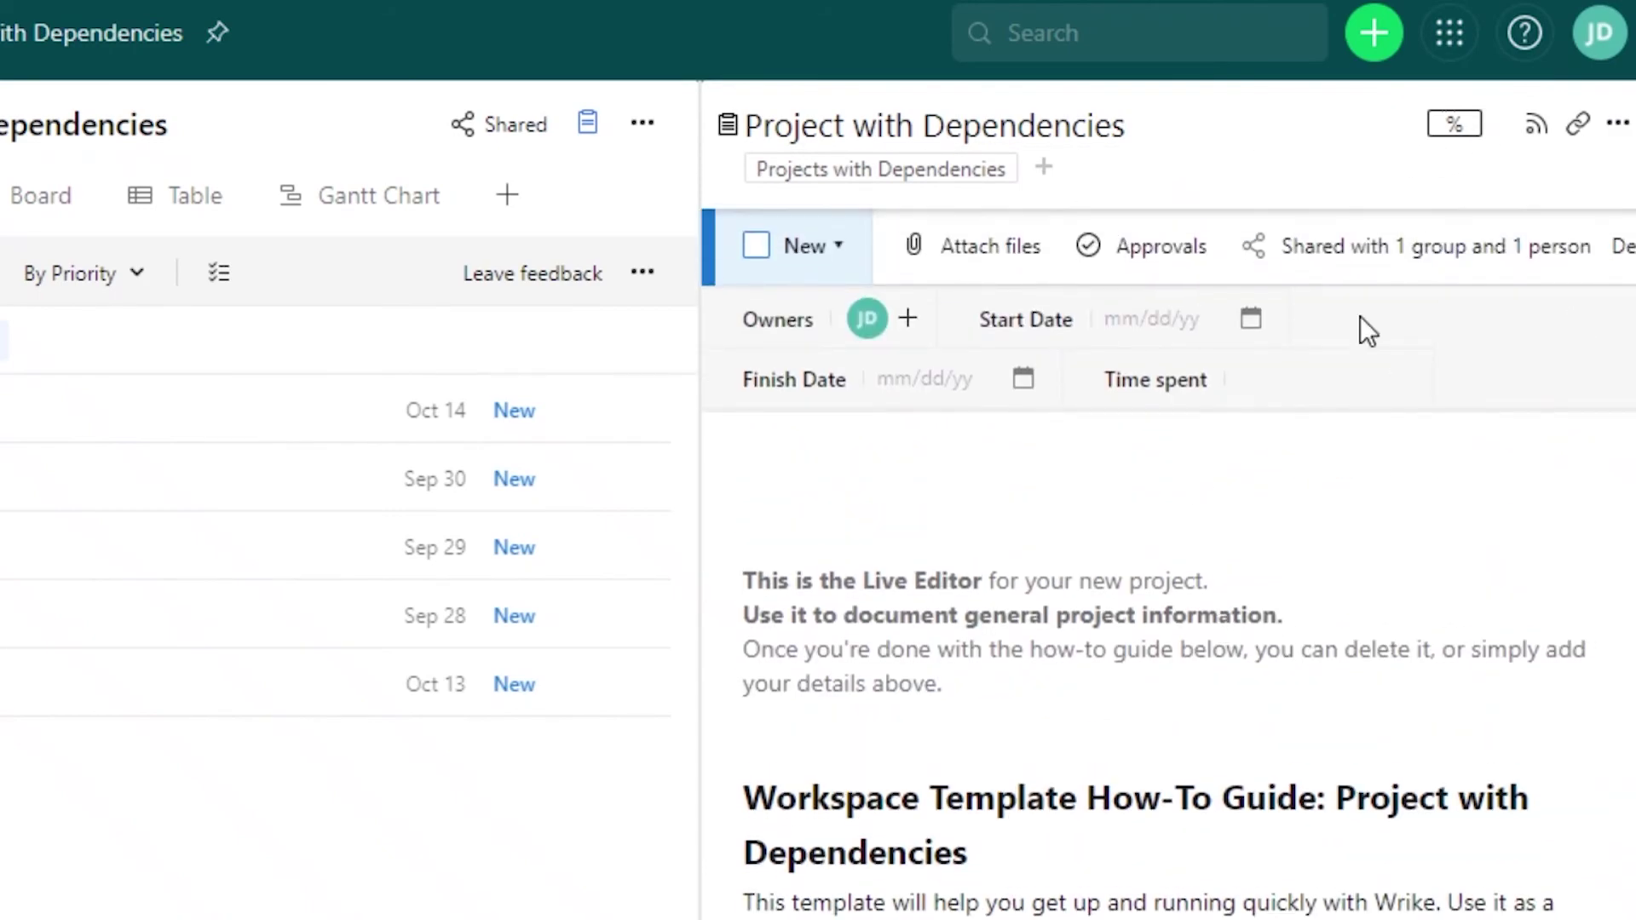
scroll(1391, 290, "down", 2)
- Close the project details panel and dismiss the Share project window
left_click(1618, 123)
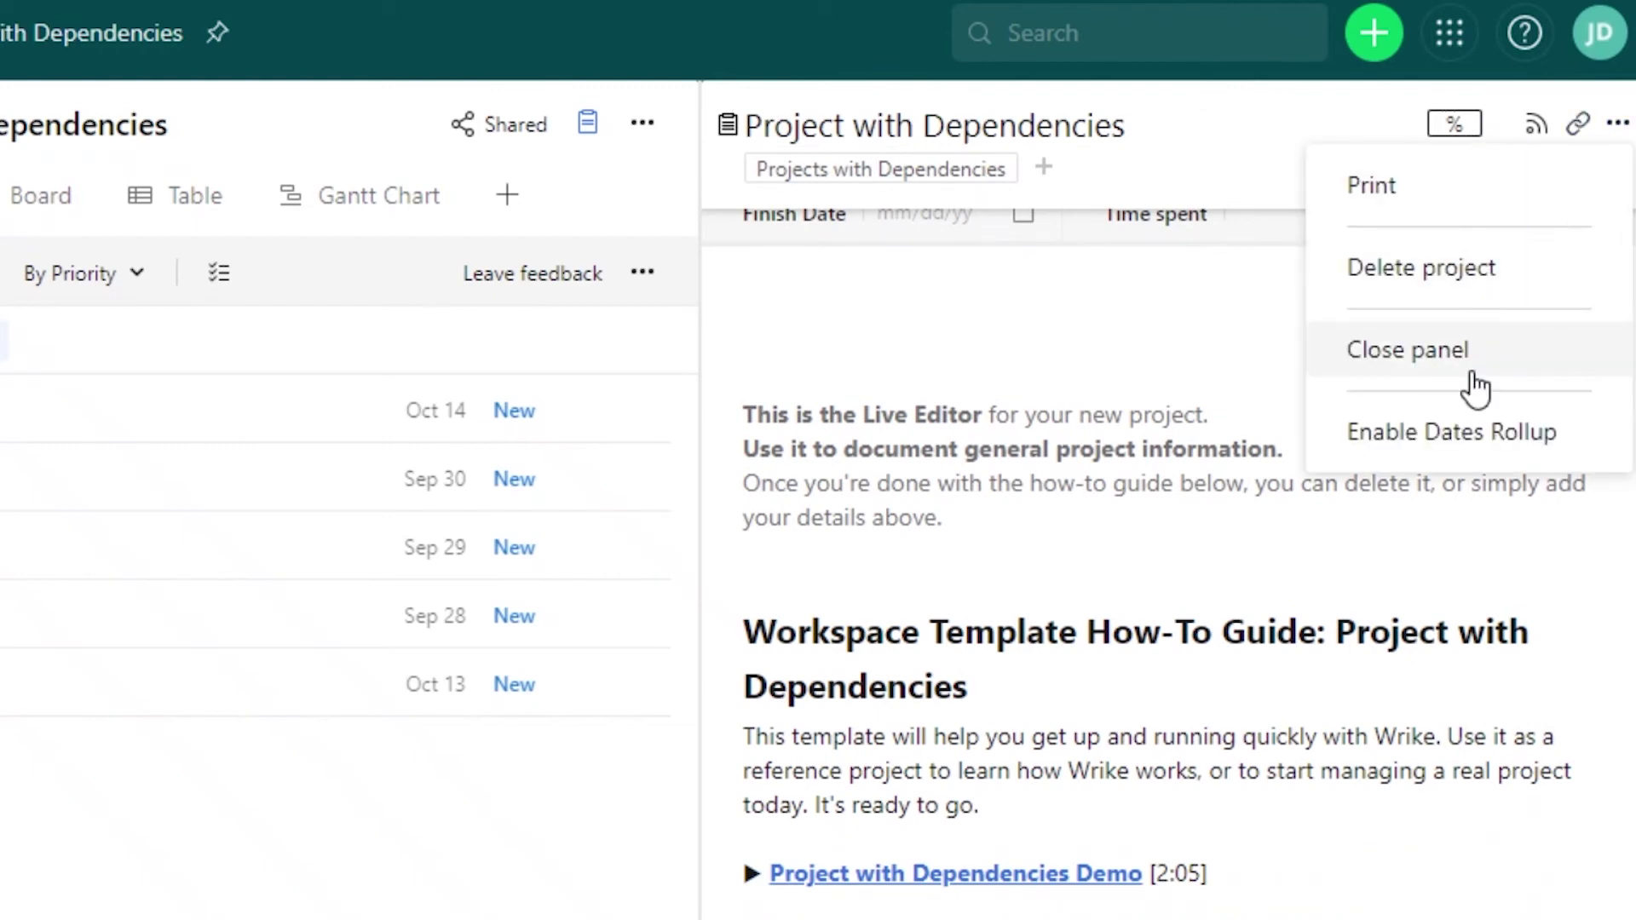
left_click(1408, 350)
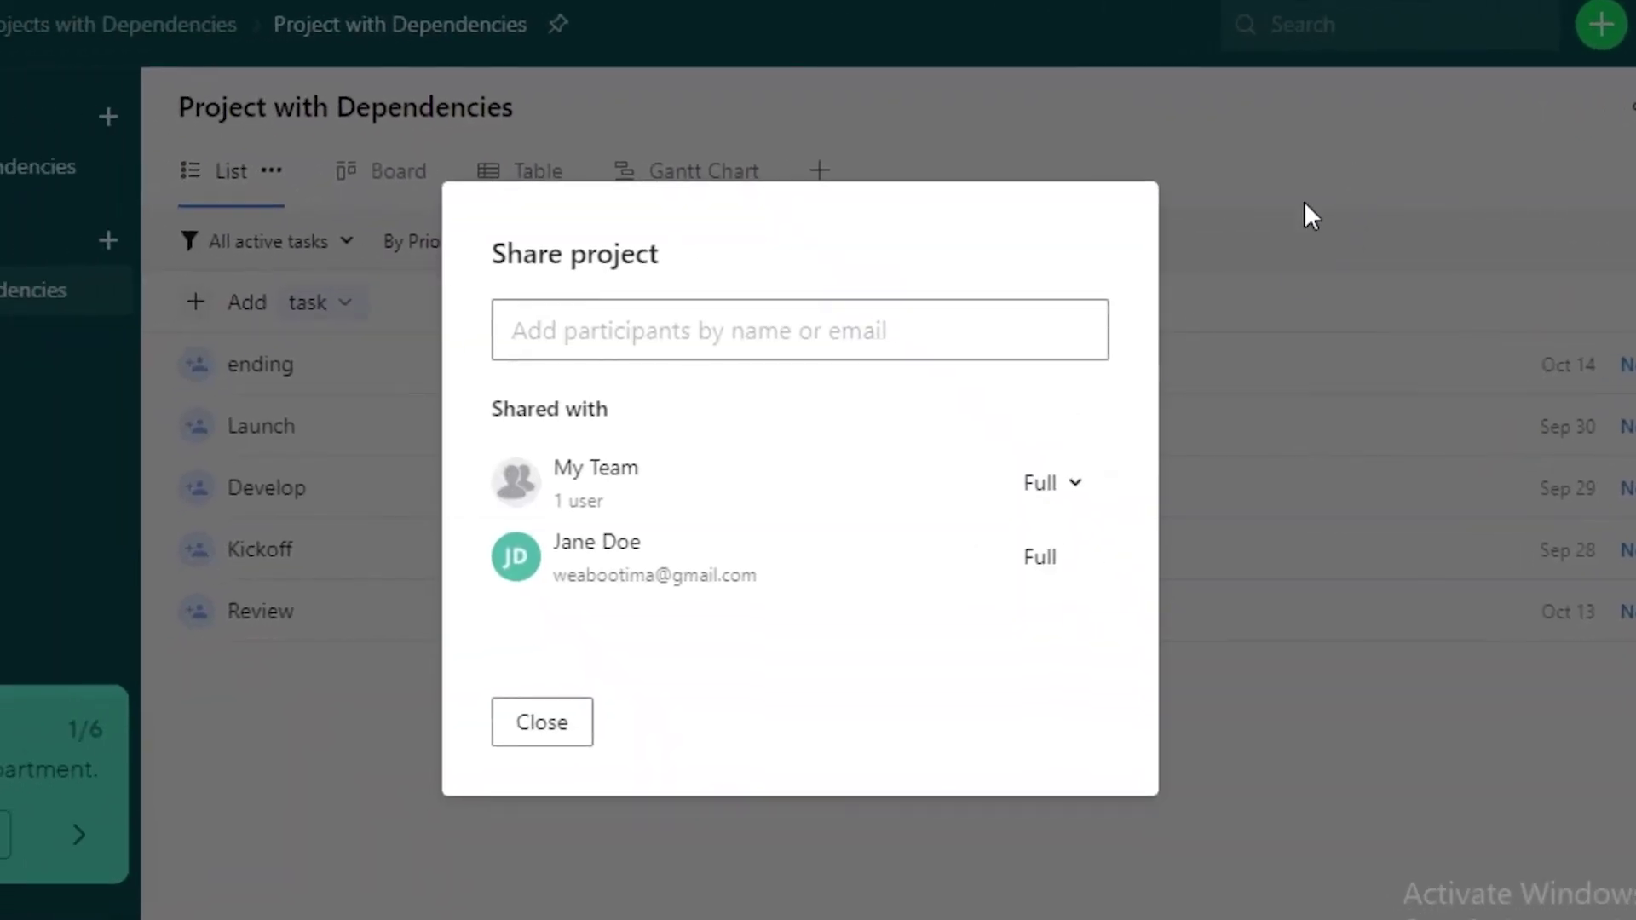
left_click(1385, 174)
- Check Personal's Starred tasks, then open Projects with Dependencies and start a new task
mouse_move(2, 143)
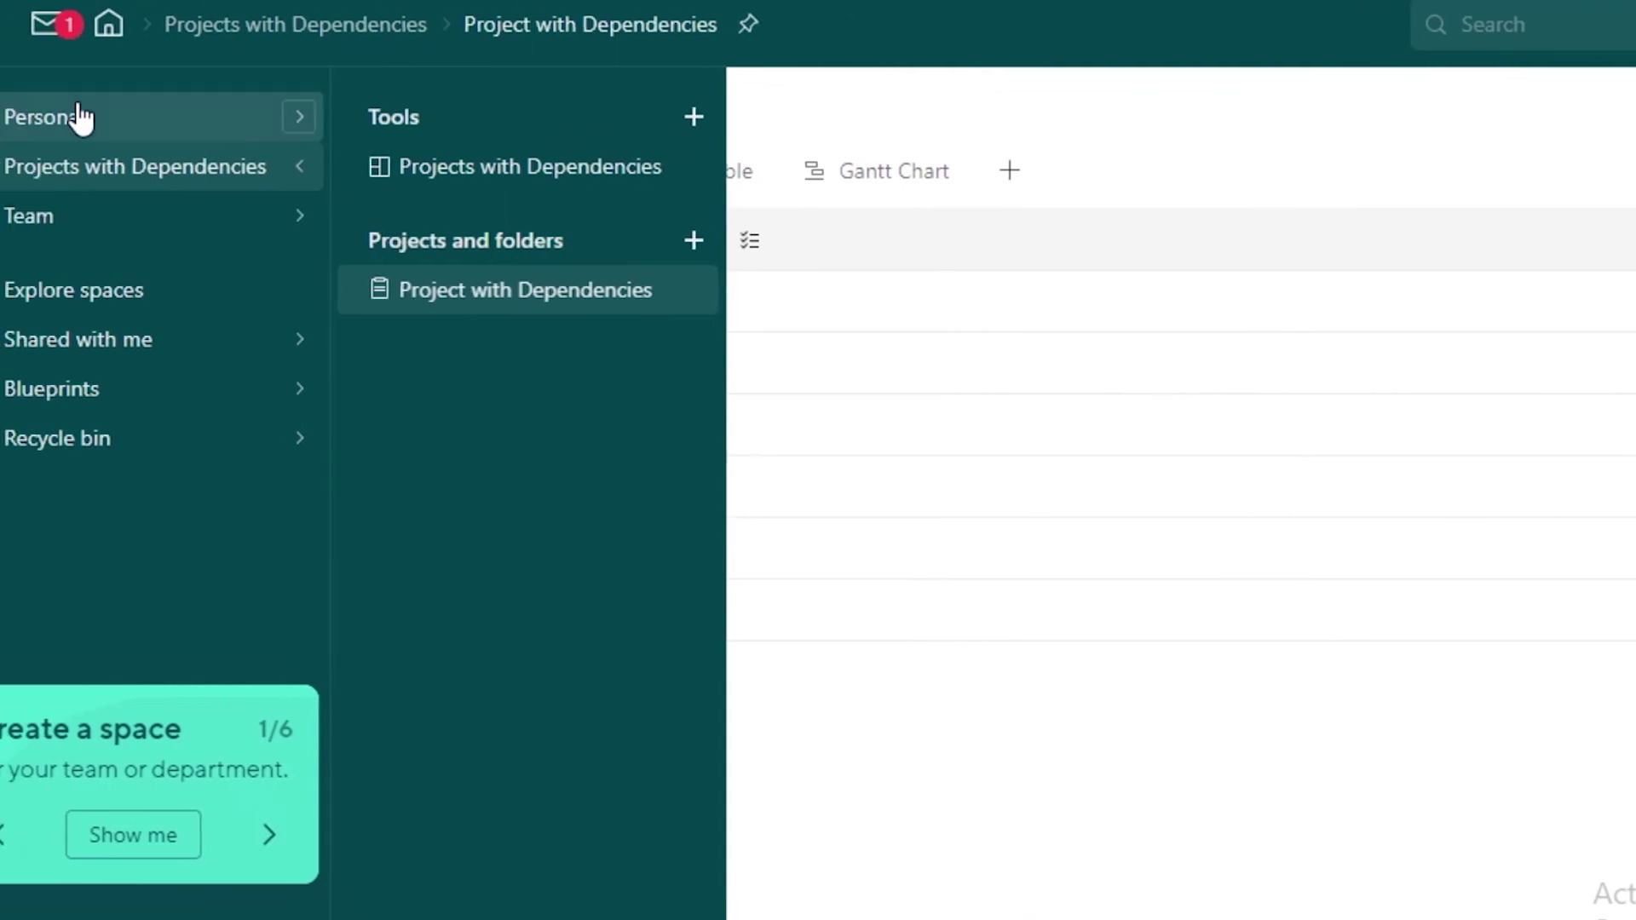
left_click(81, 116)
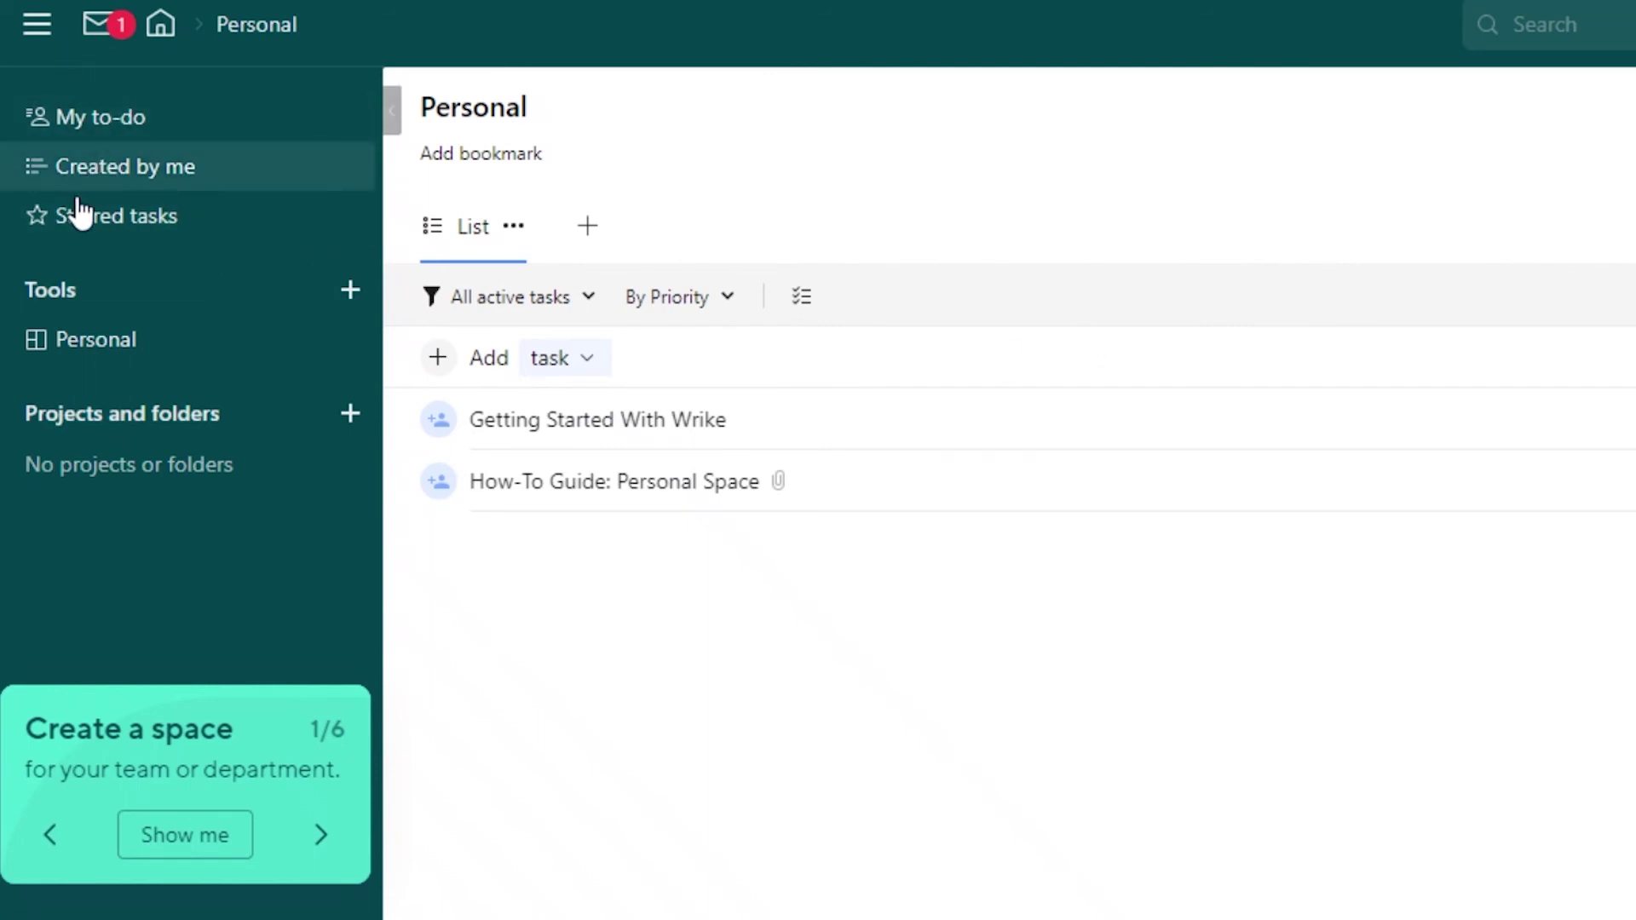
left_click(39, 226)
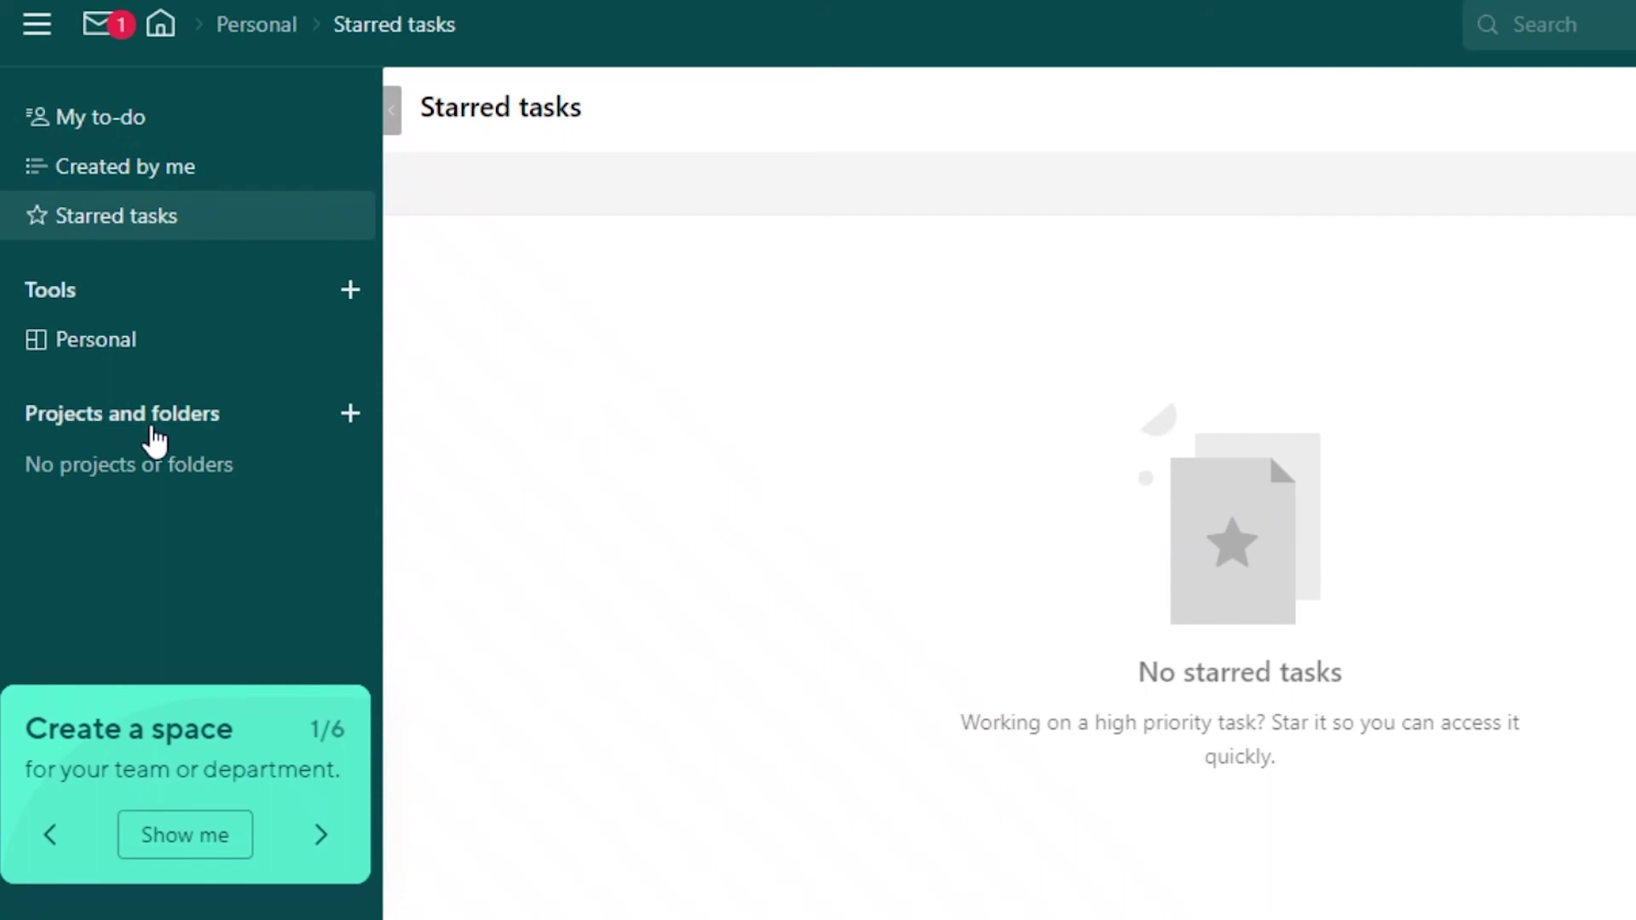
left_click(36, 24)
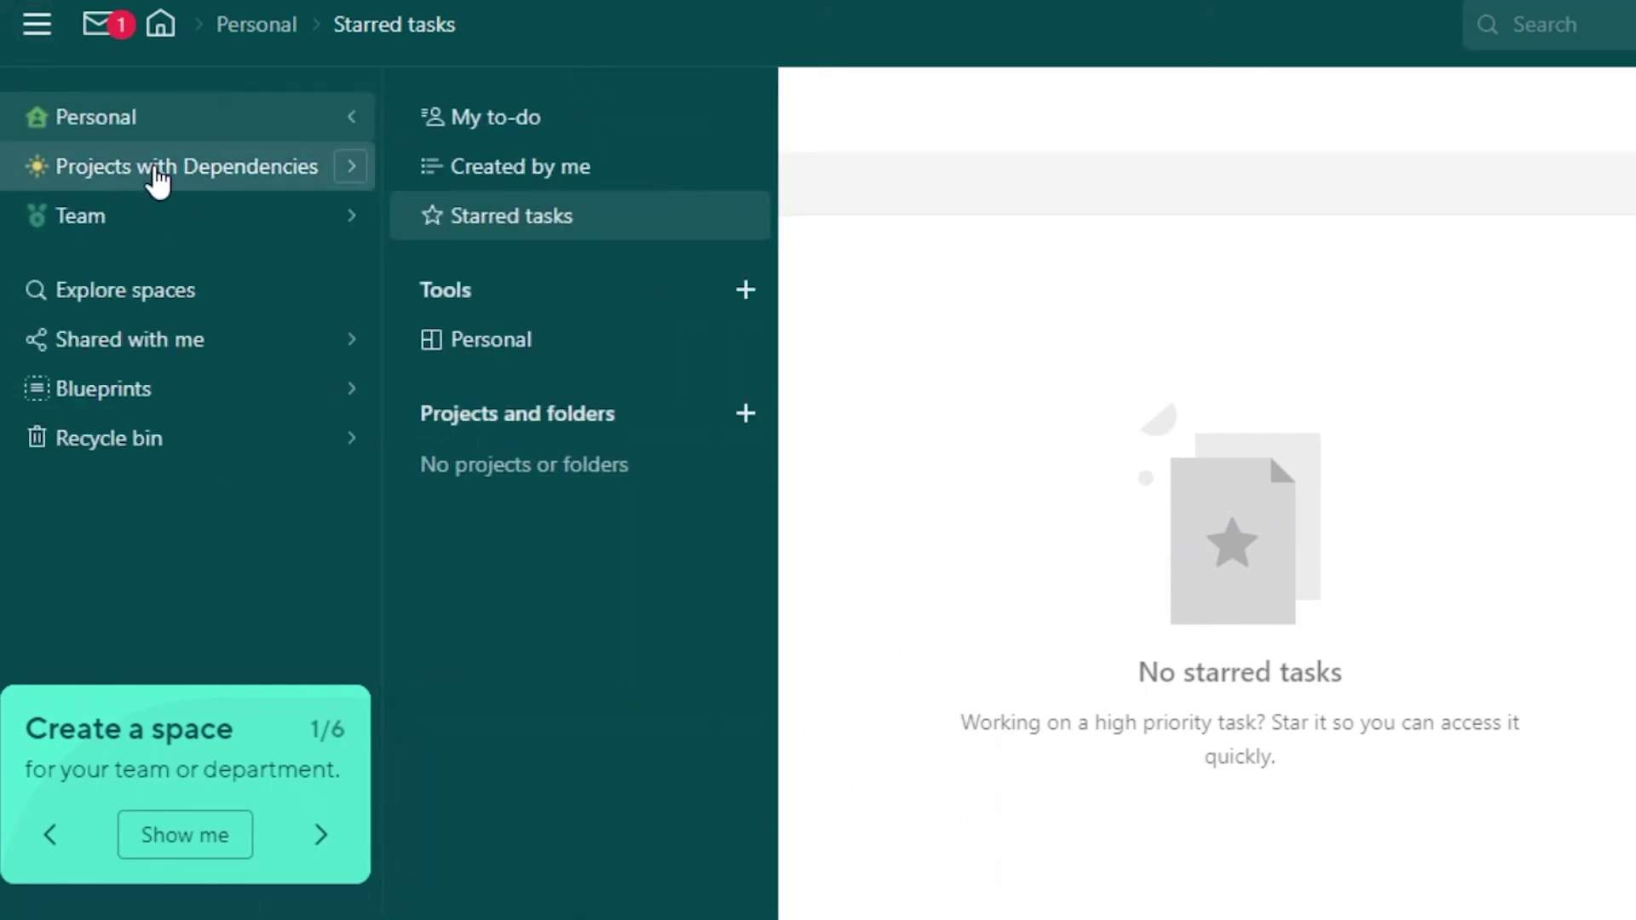
left_click(157, 175)
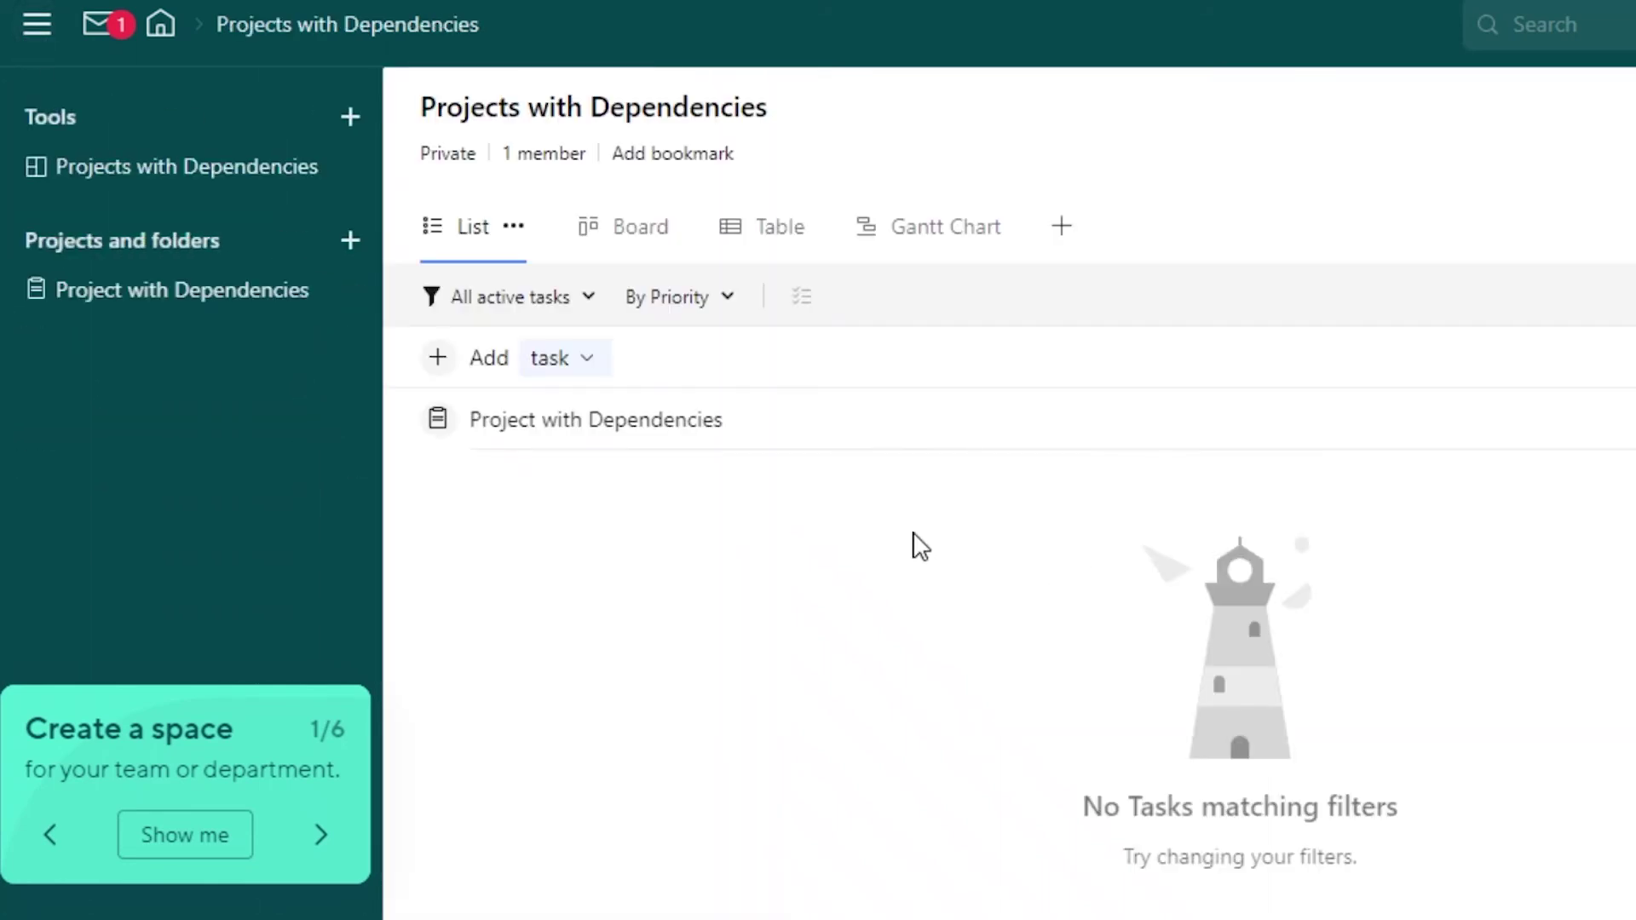
left_click(493, 356)
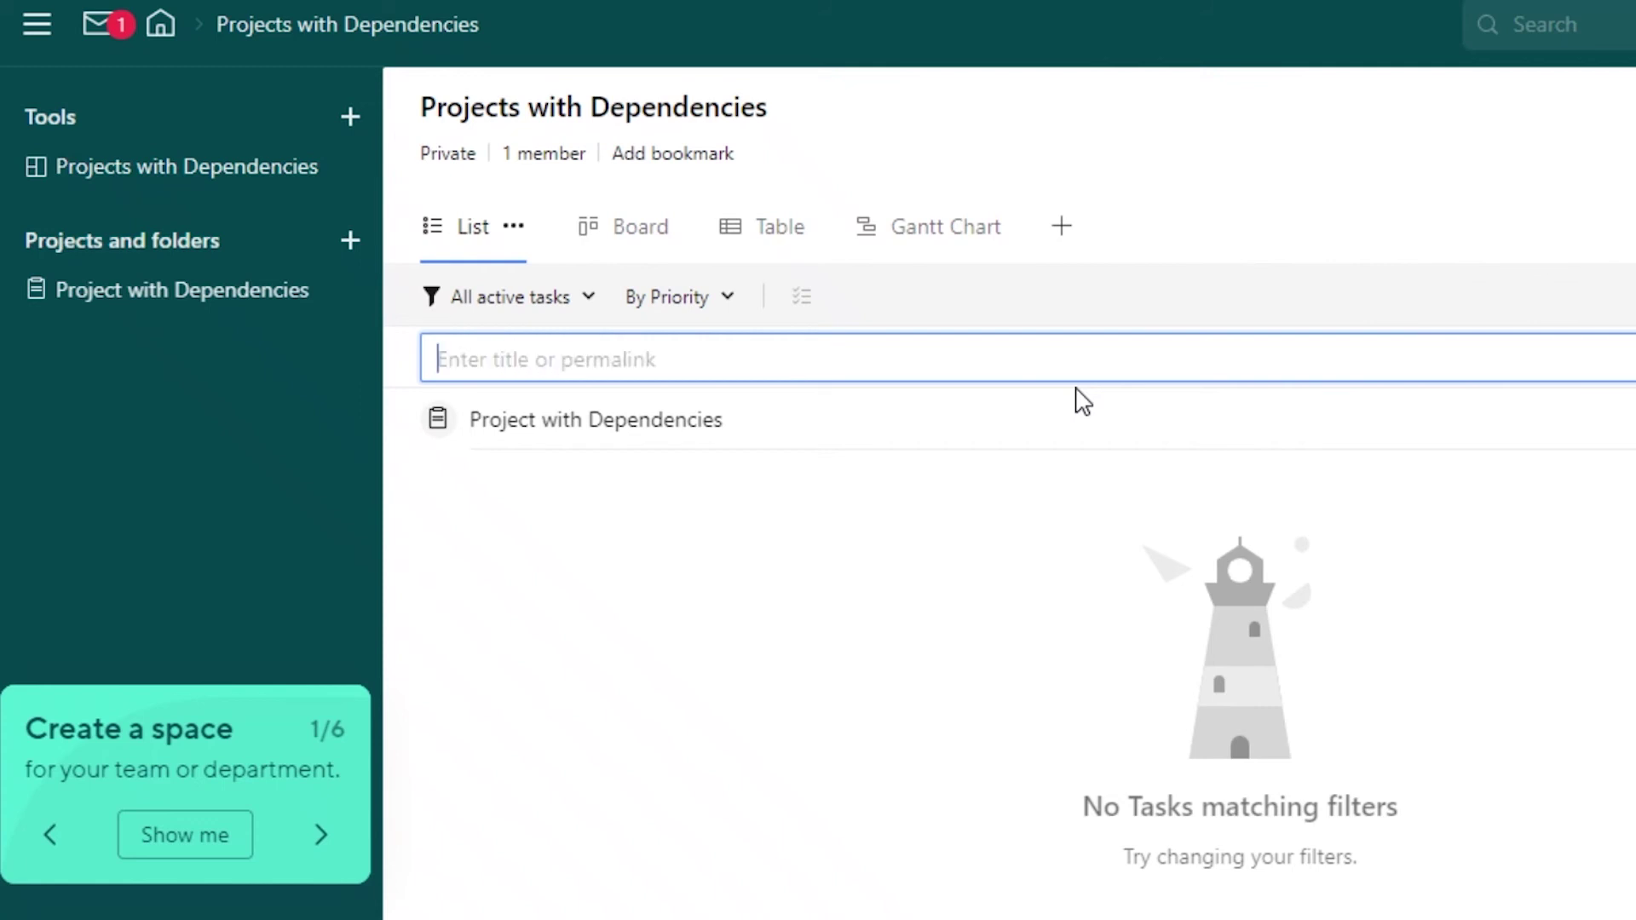
- Create a JANES TASKS task and assign it to the only team member
left_click(795, 482)
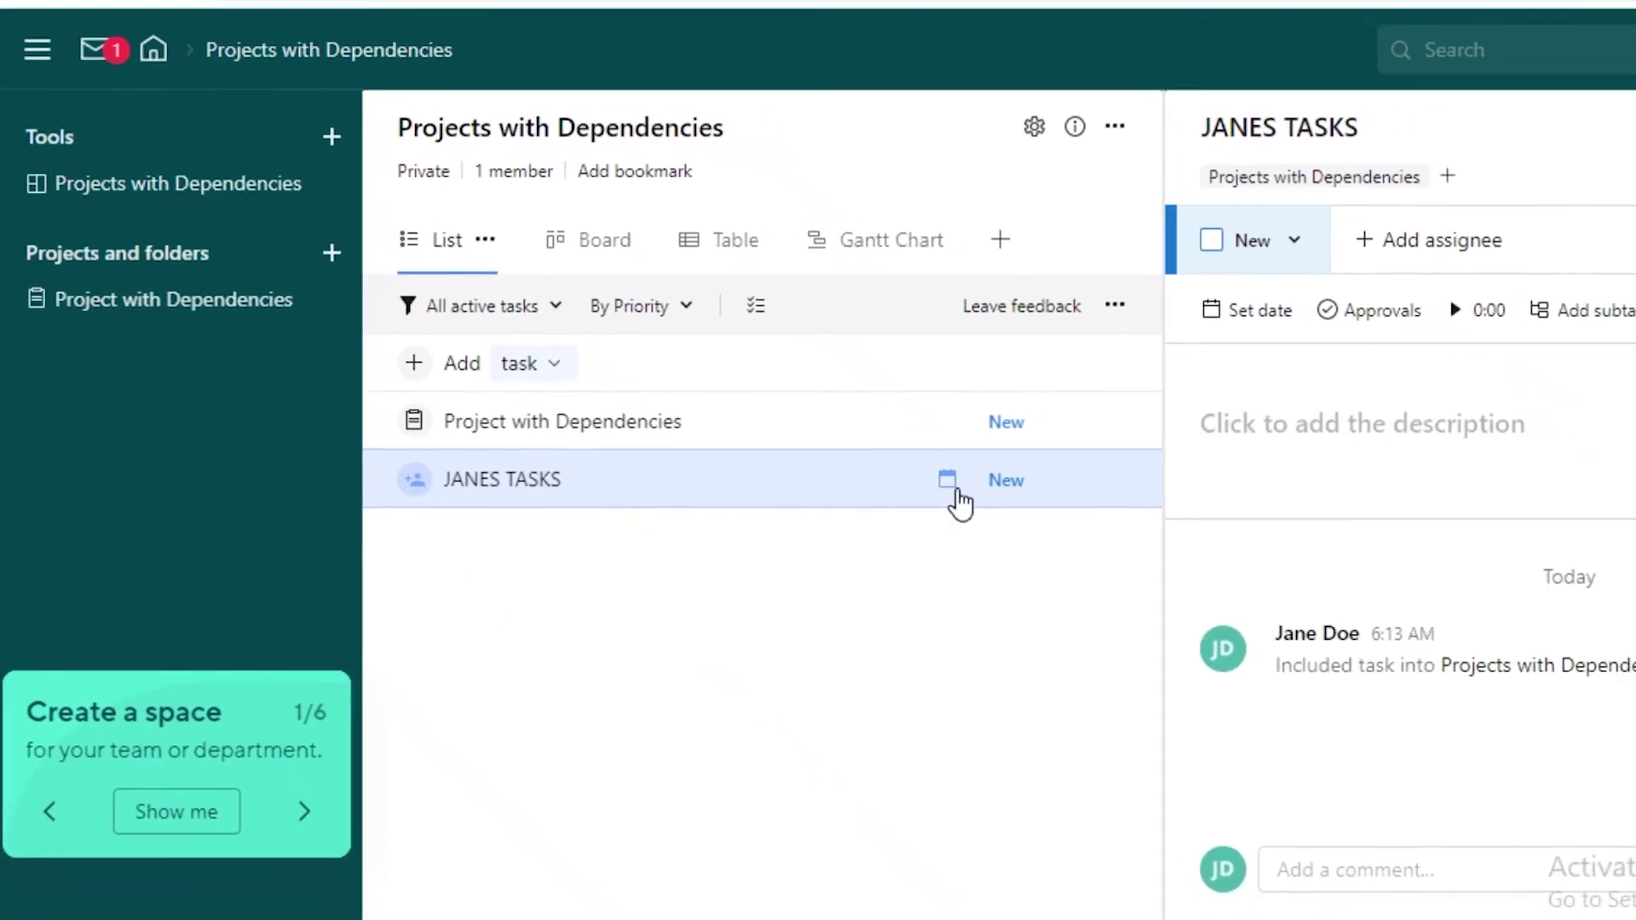
left_click(1244, 264)
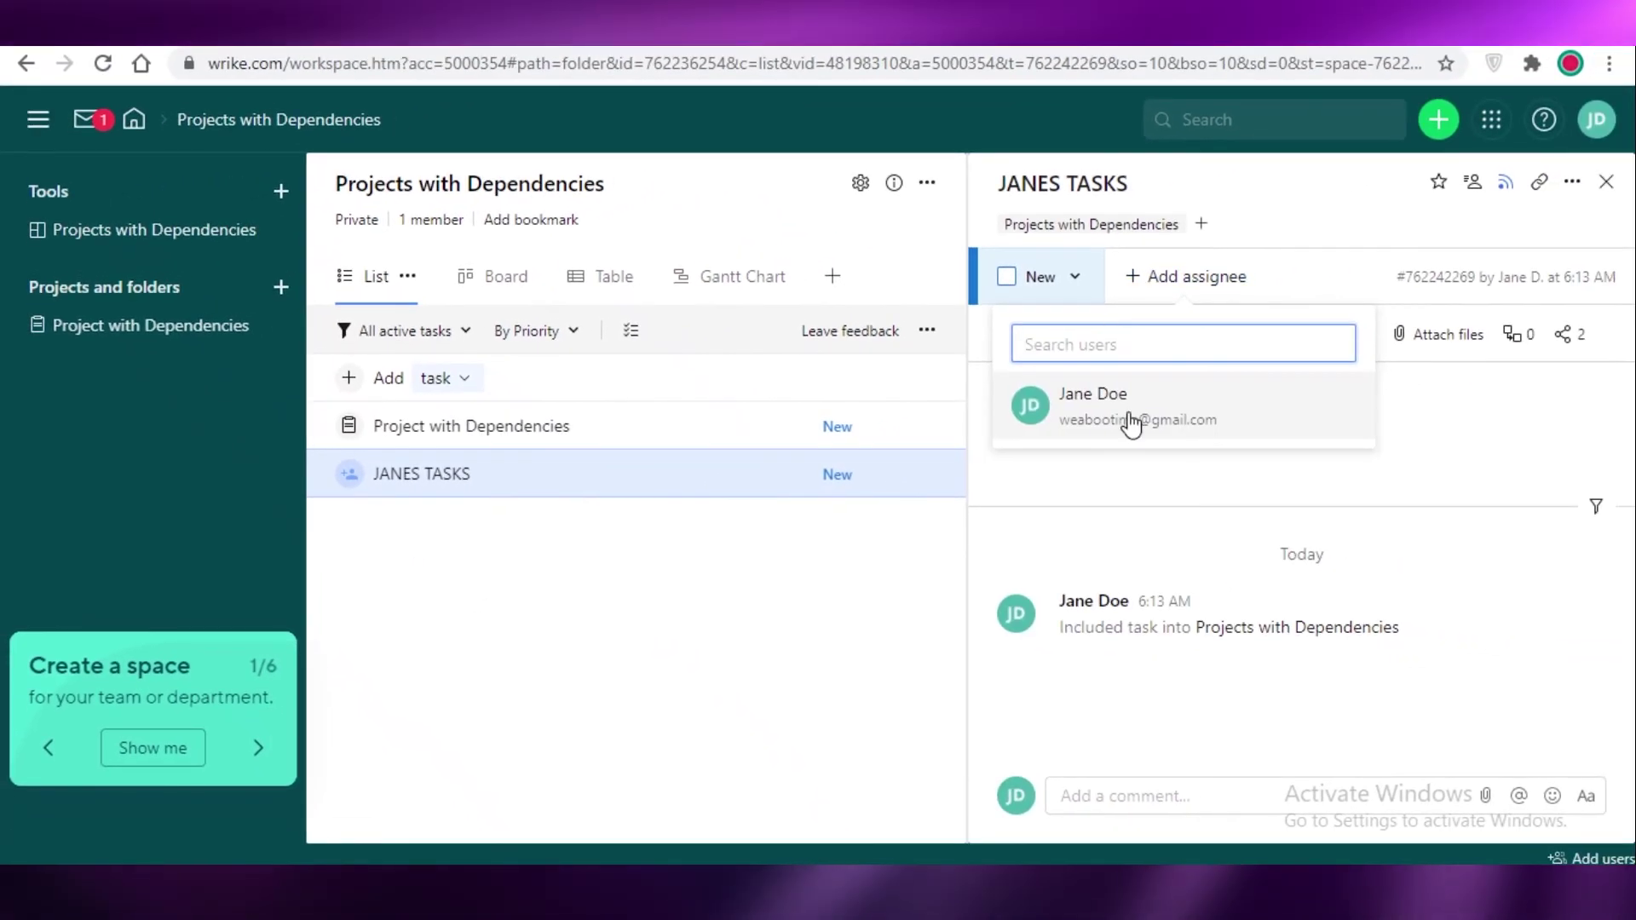
left_click(1198, 423)
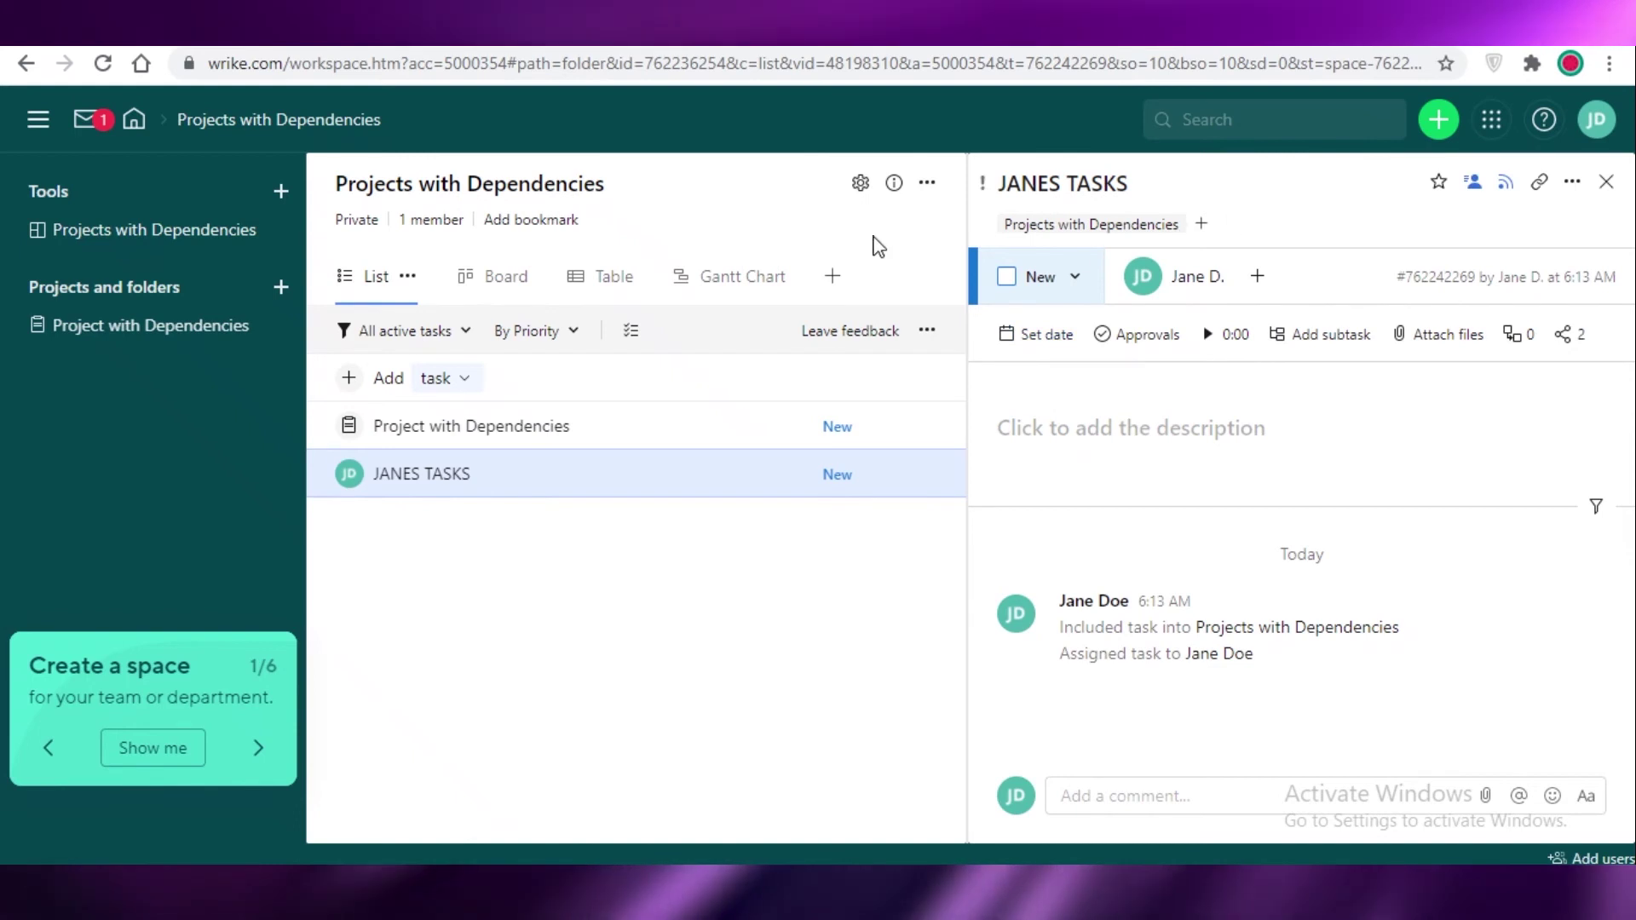
key("Escape")
left_click(669, 495)
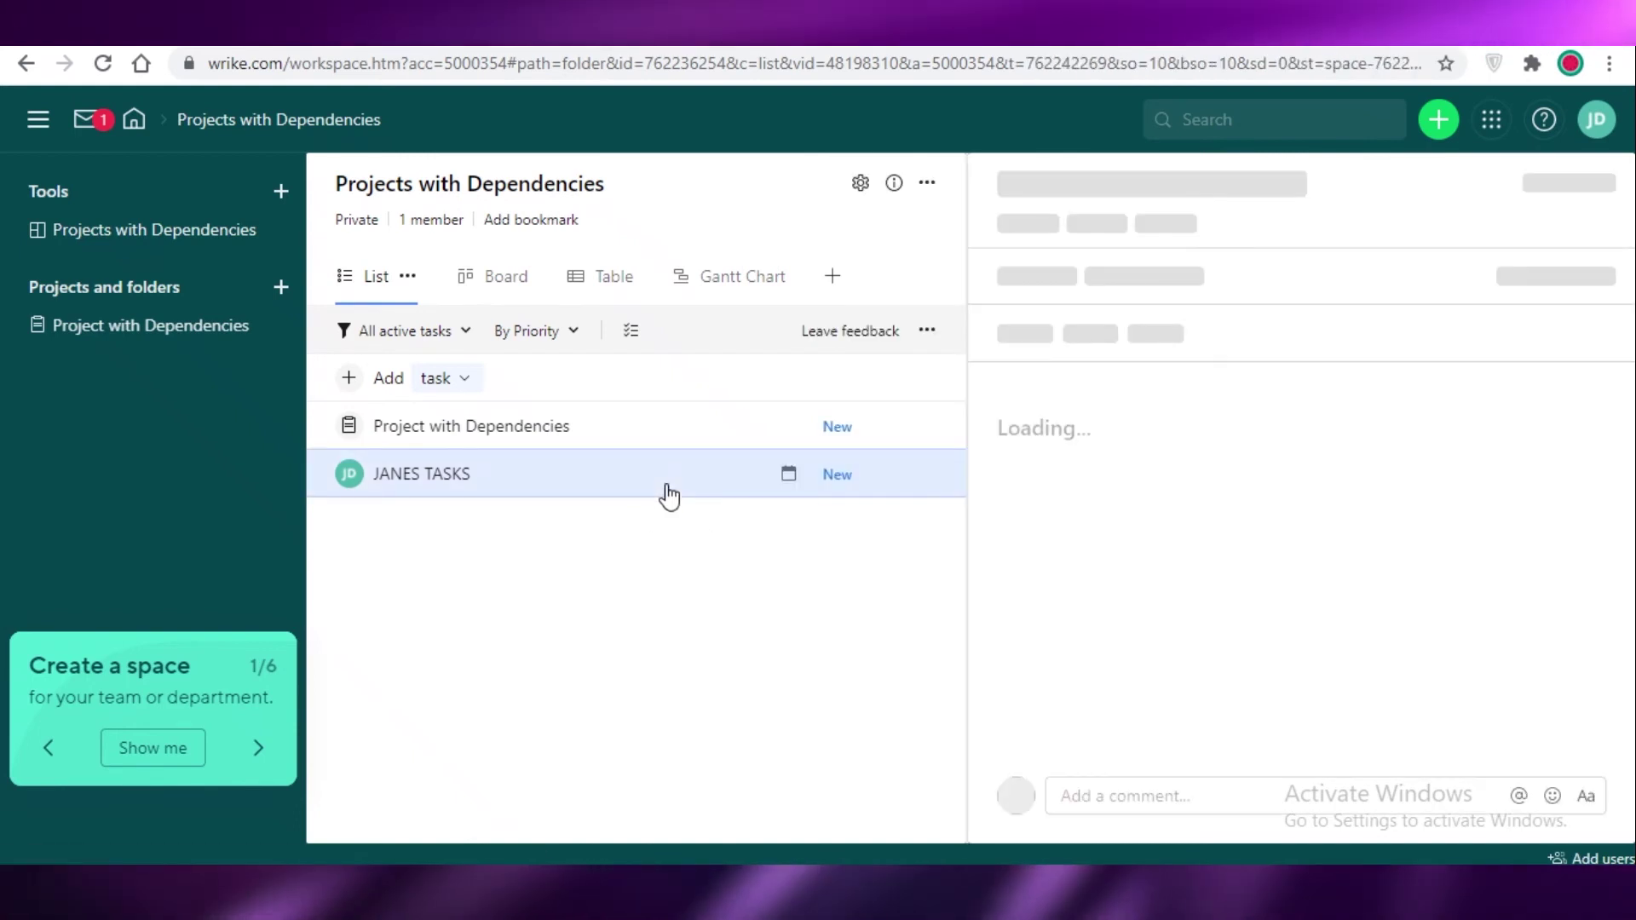
- Add an OPENING task, assign it to your own user, and check My to-do
left_click(390, 380)
type("OPENING")
key("Return")
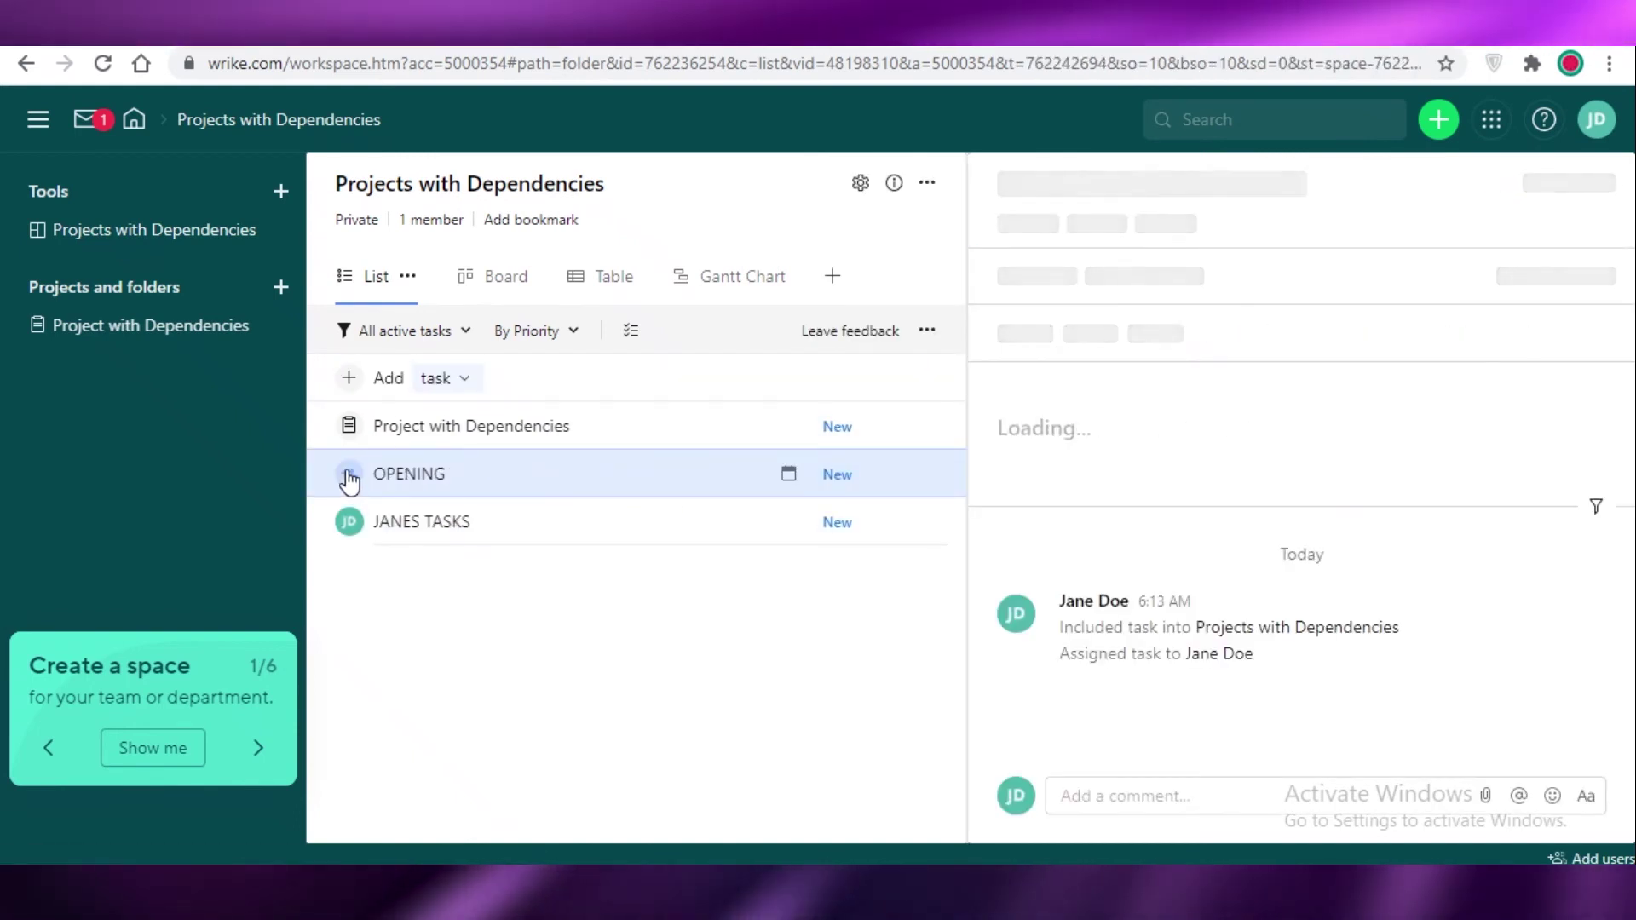
left_click(345, 475)
left_click(295, 628)
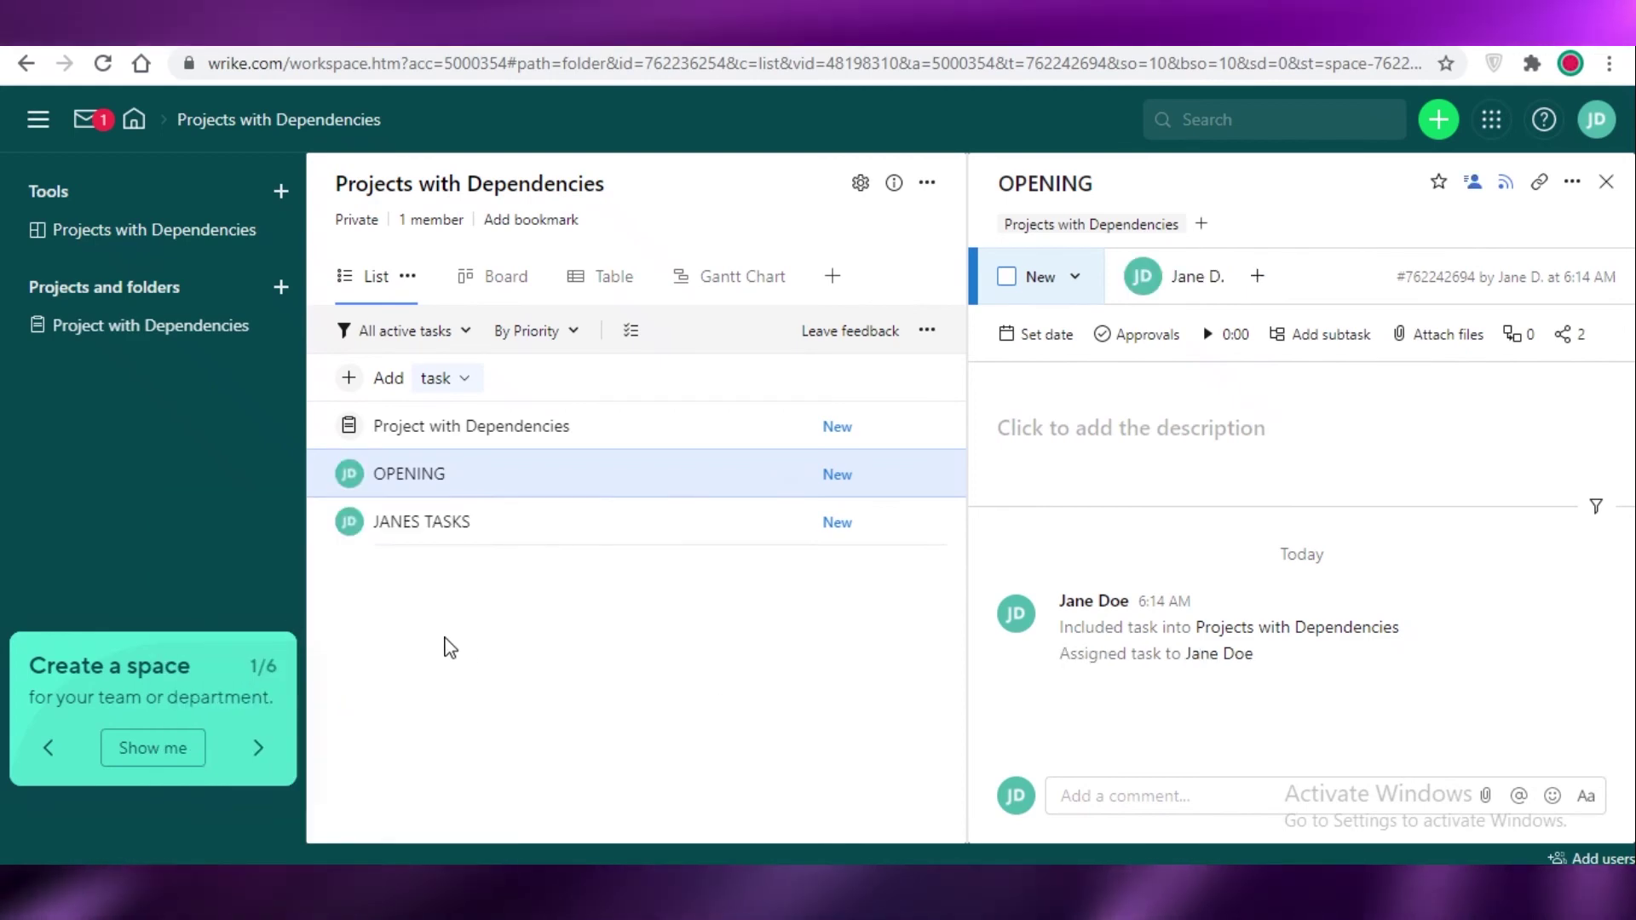
left_click(109, 205)
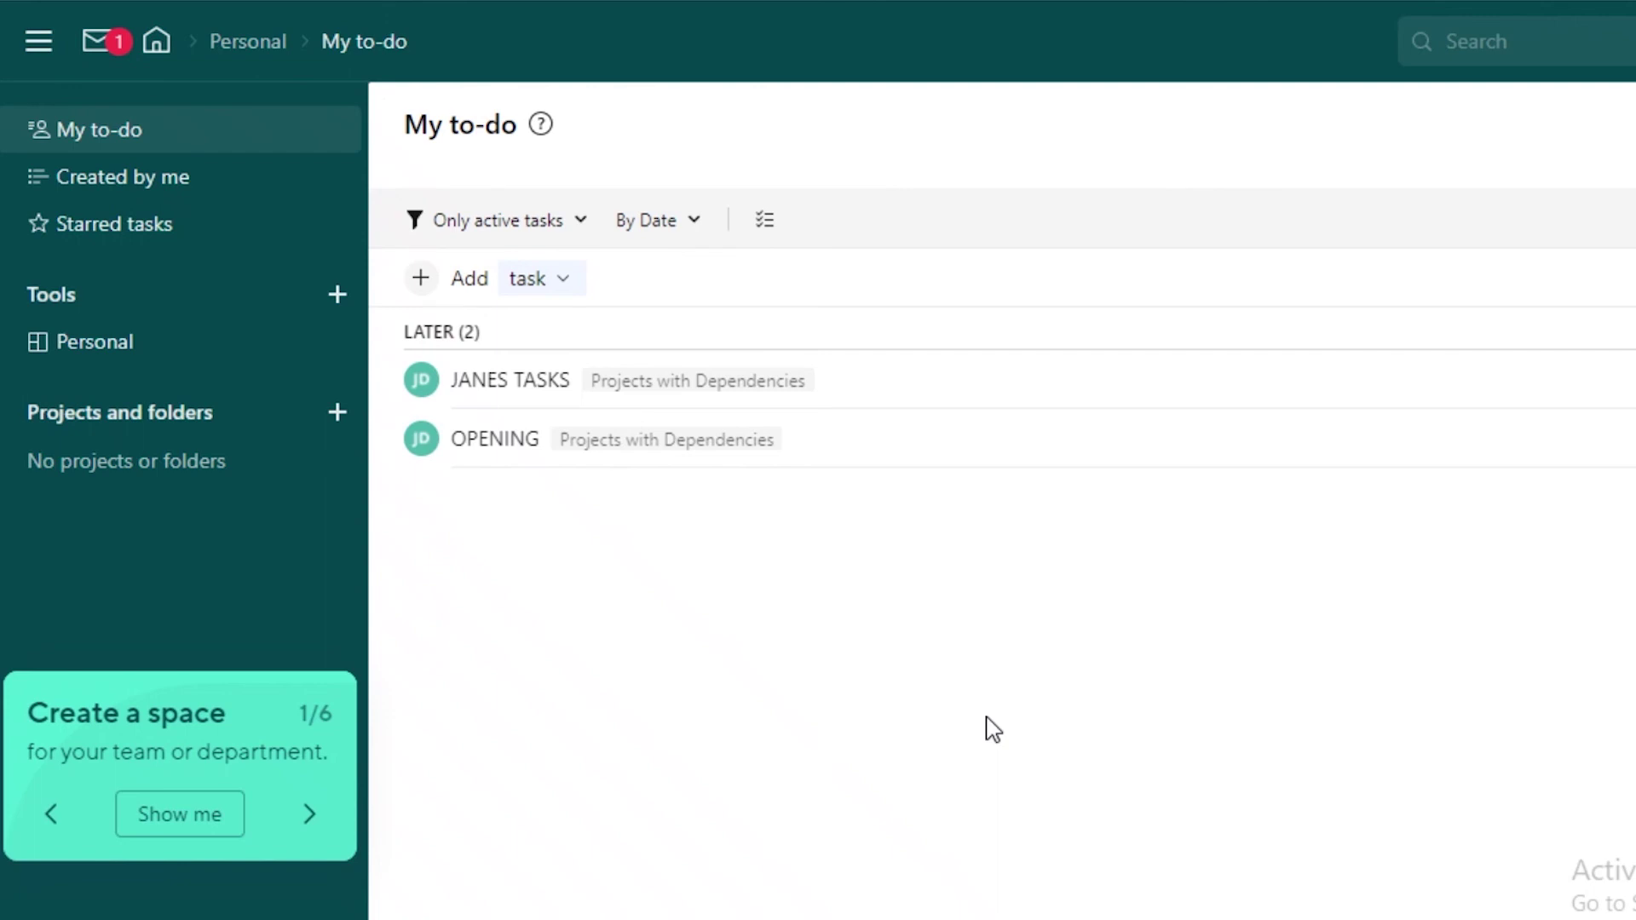
- Open Workspace themes from the JD profile menu and scroll through the available themes
left_click(1624, 41)
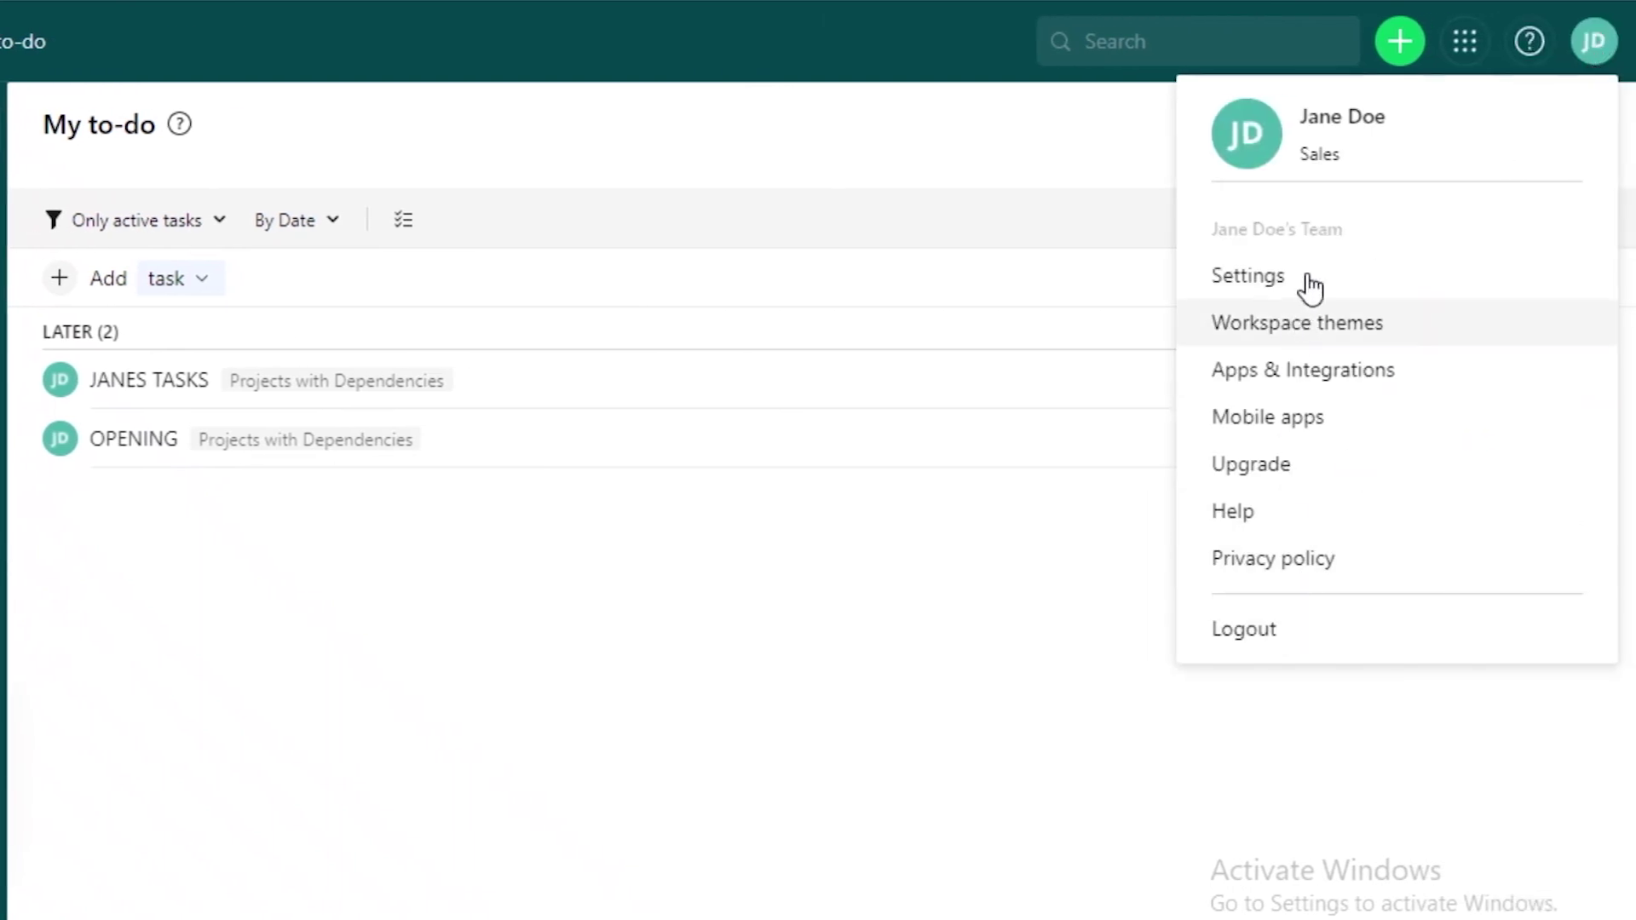
left_click(1338, 340)
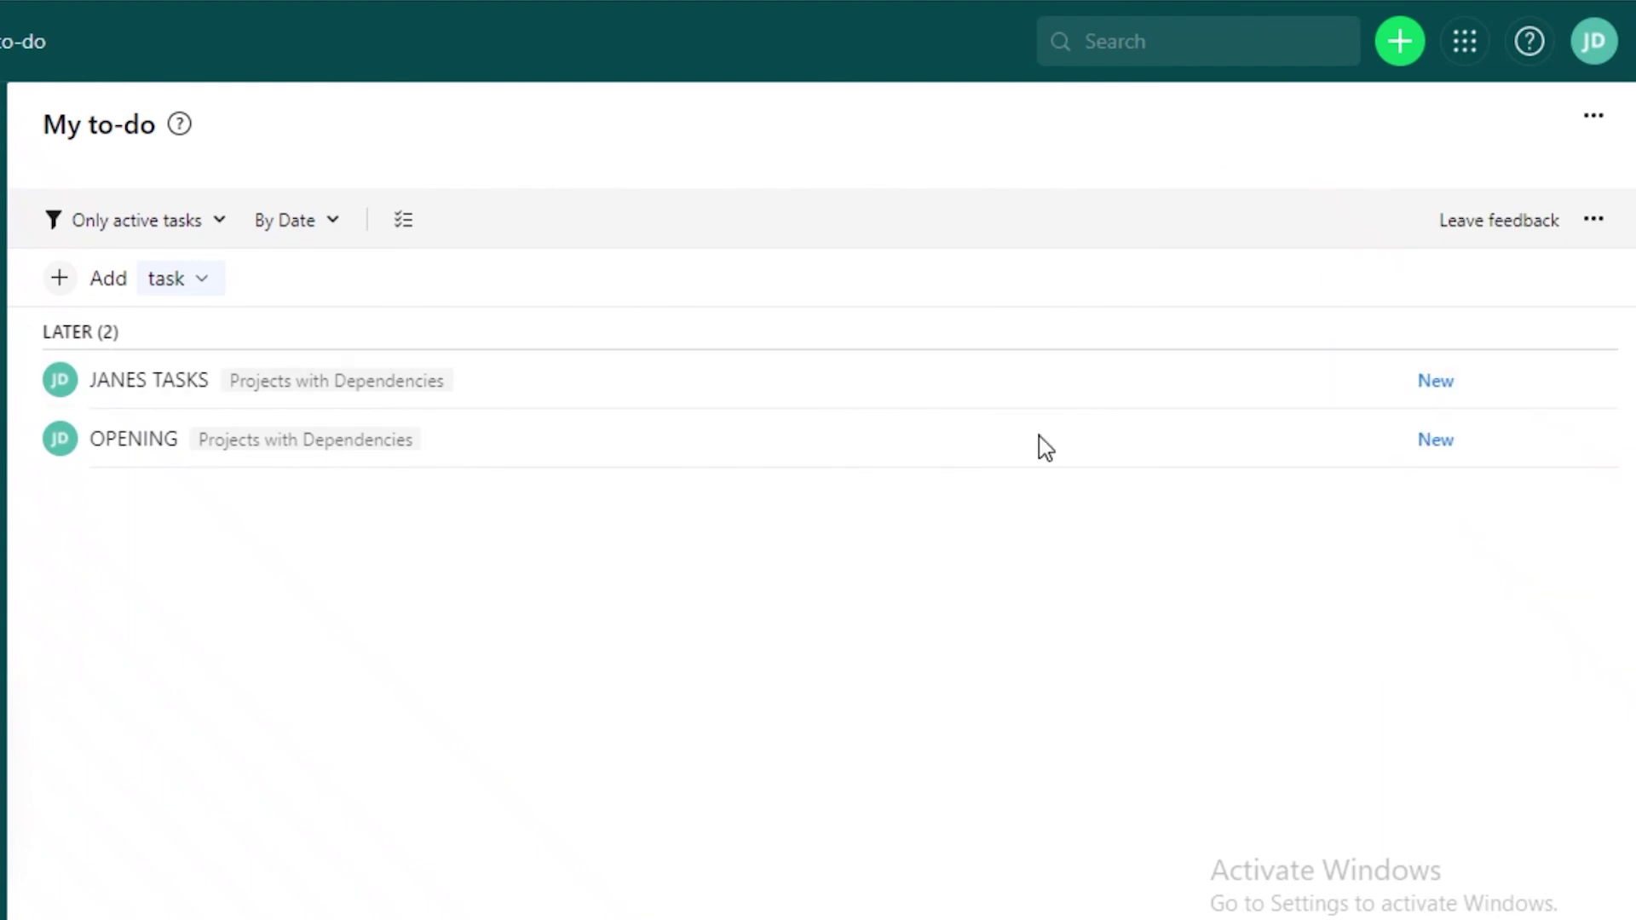
scroll(1270, 529, "down", 5)
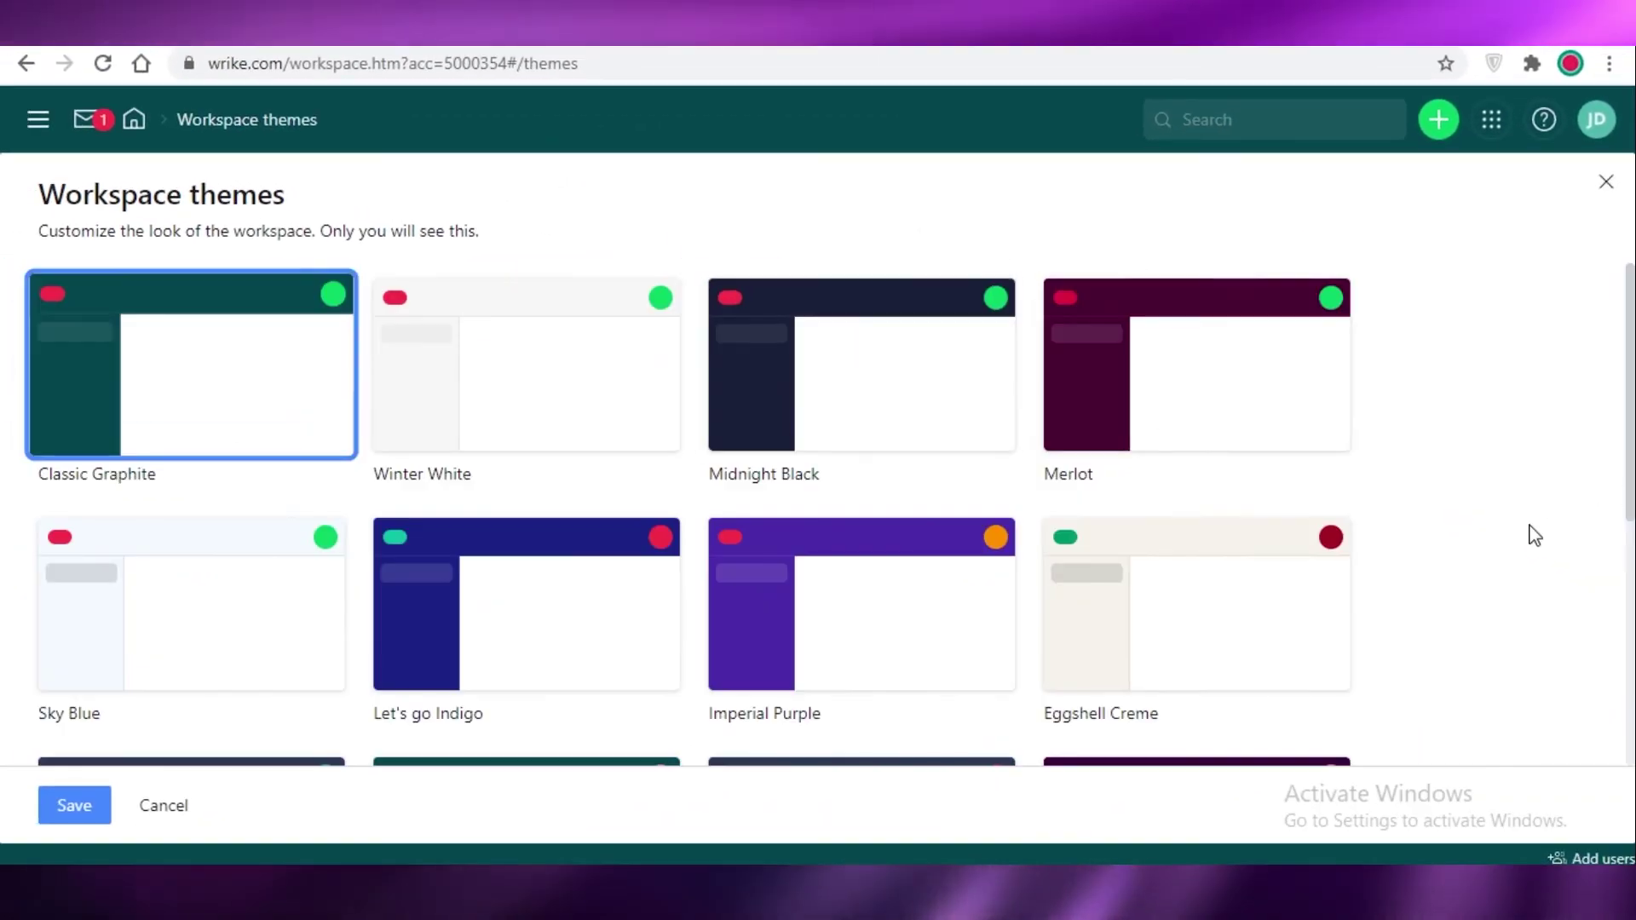
scroll(975, 412, "down", 5)
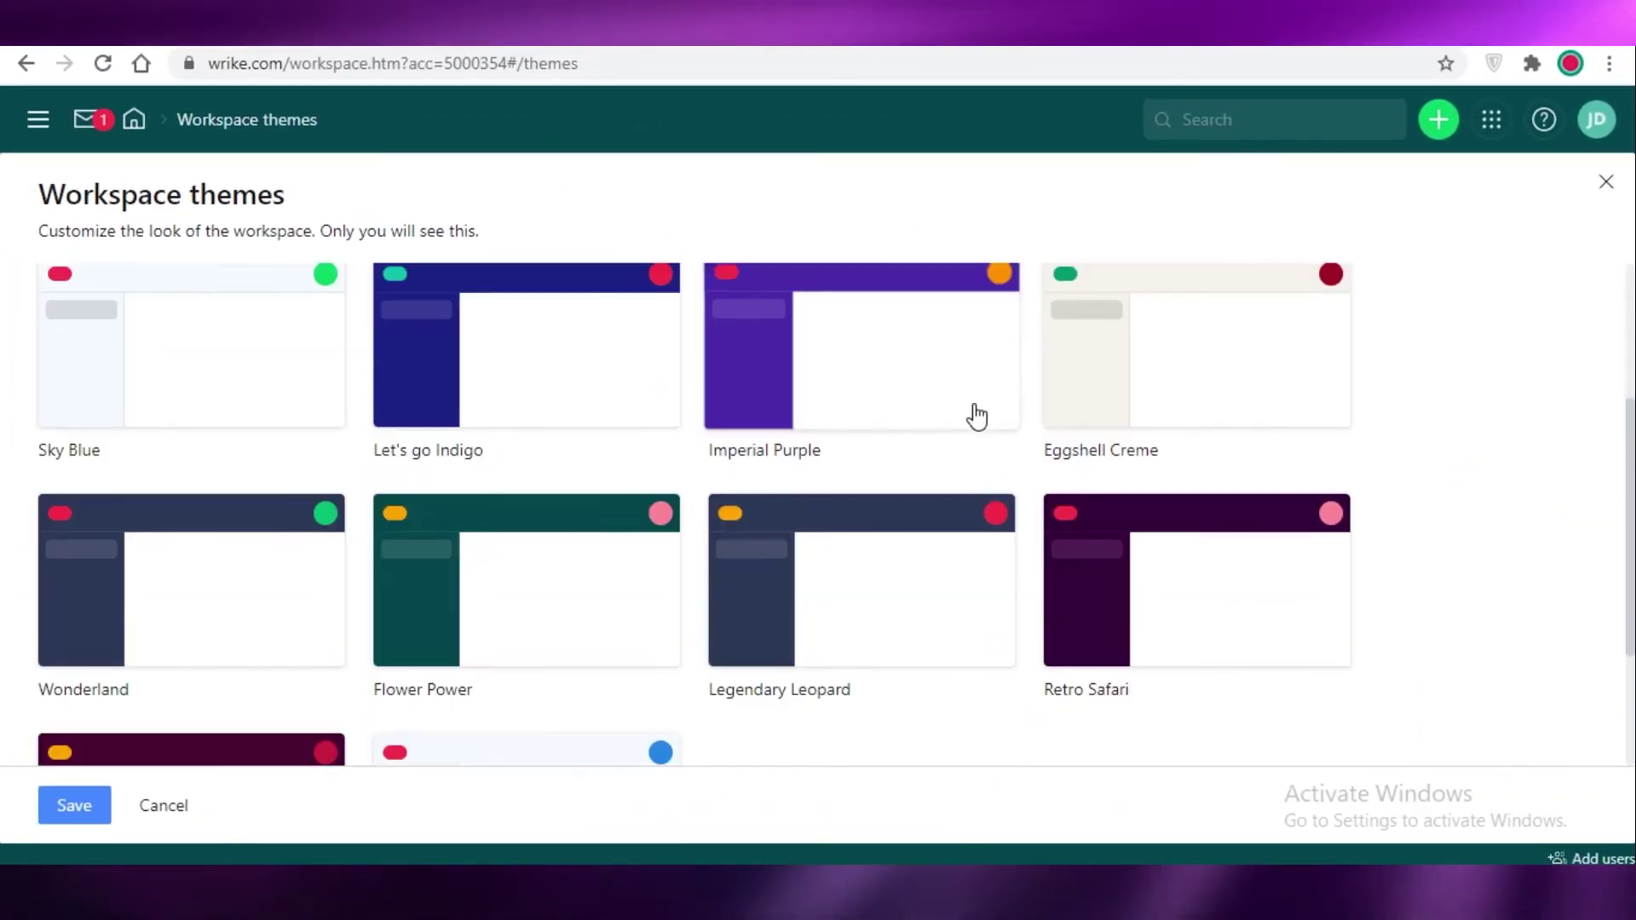
scroll(715, 529, "down", 1)
scroll(1428, 555, "up", 5)
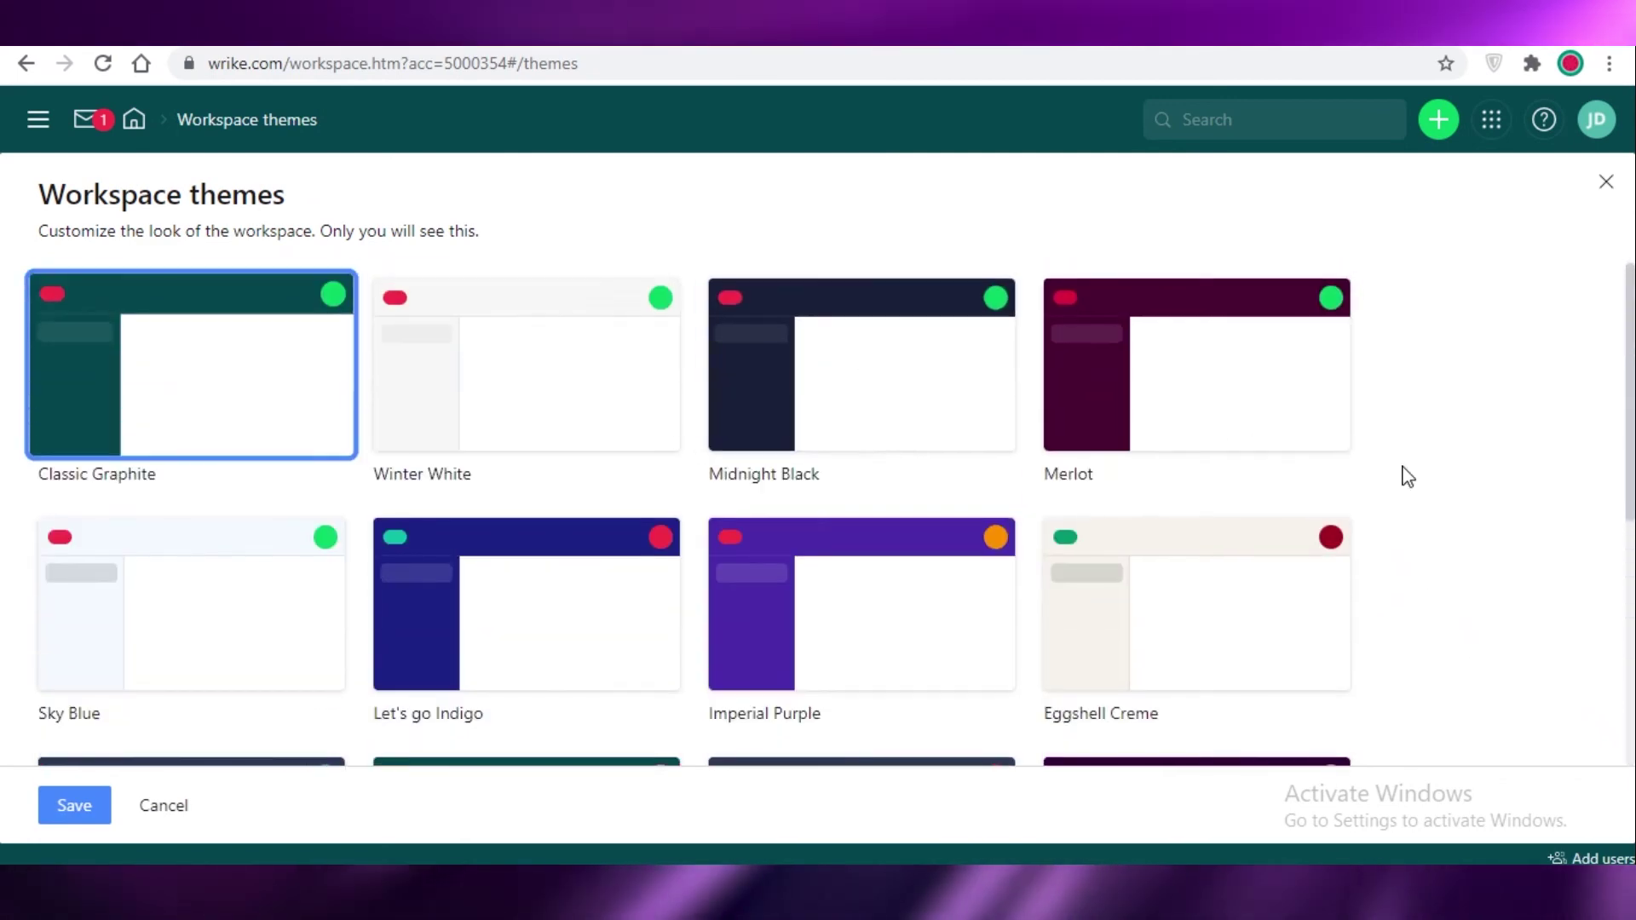
scroll(1406, 474, "down", 5)
scroll(450, 632, "up", 5)
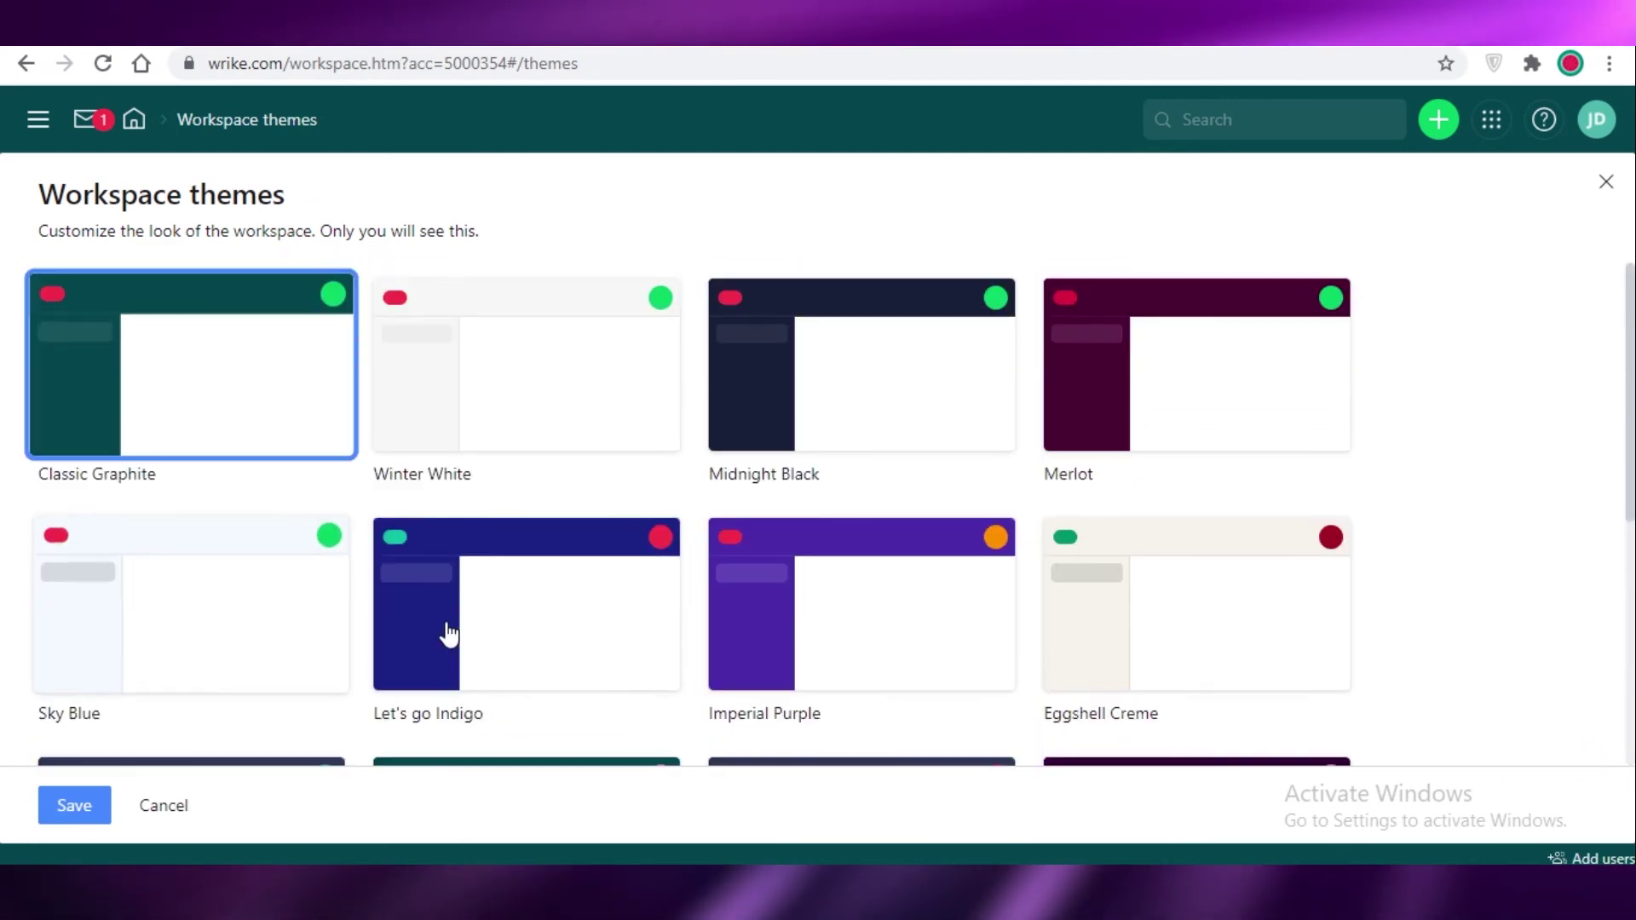
scroll(1103, 585, "down", 5)
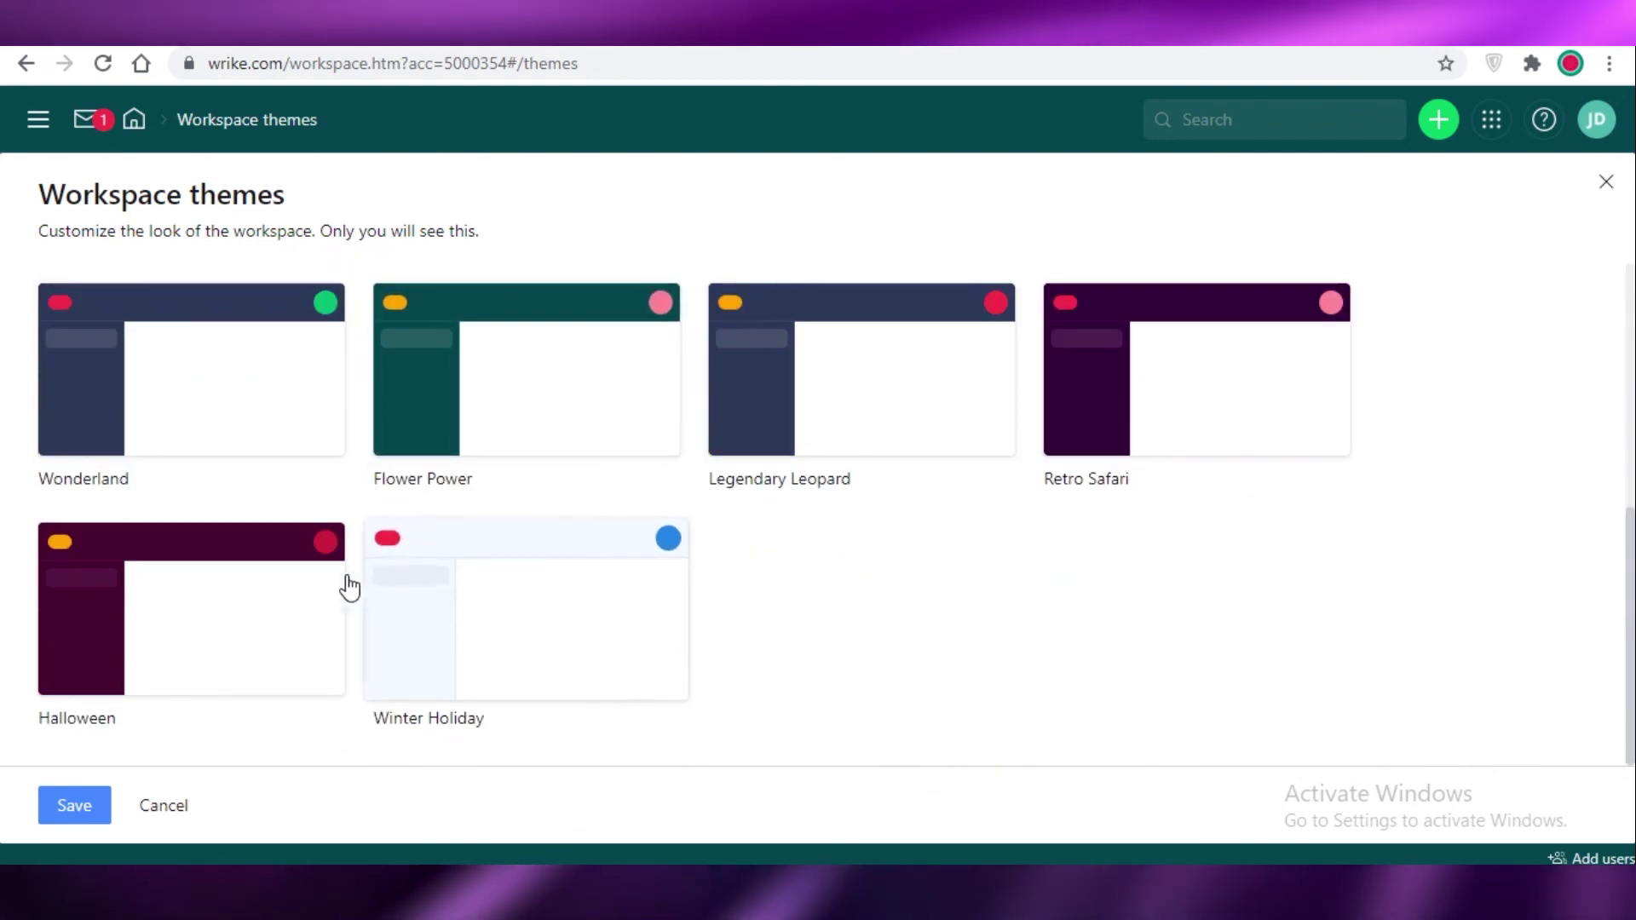
scroll(36, 589, "up", 1)
scroll(631, 570, "up", 5)
- Preview the Merlot, Halloween, Retro Safari and Midnight Black themes
left_click(1122, 355)
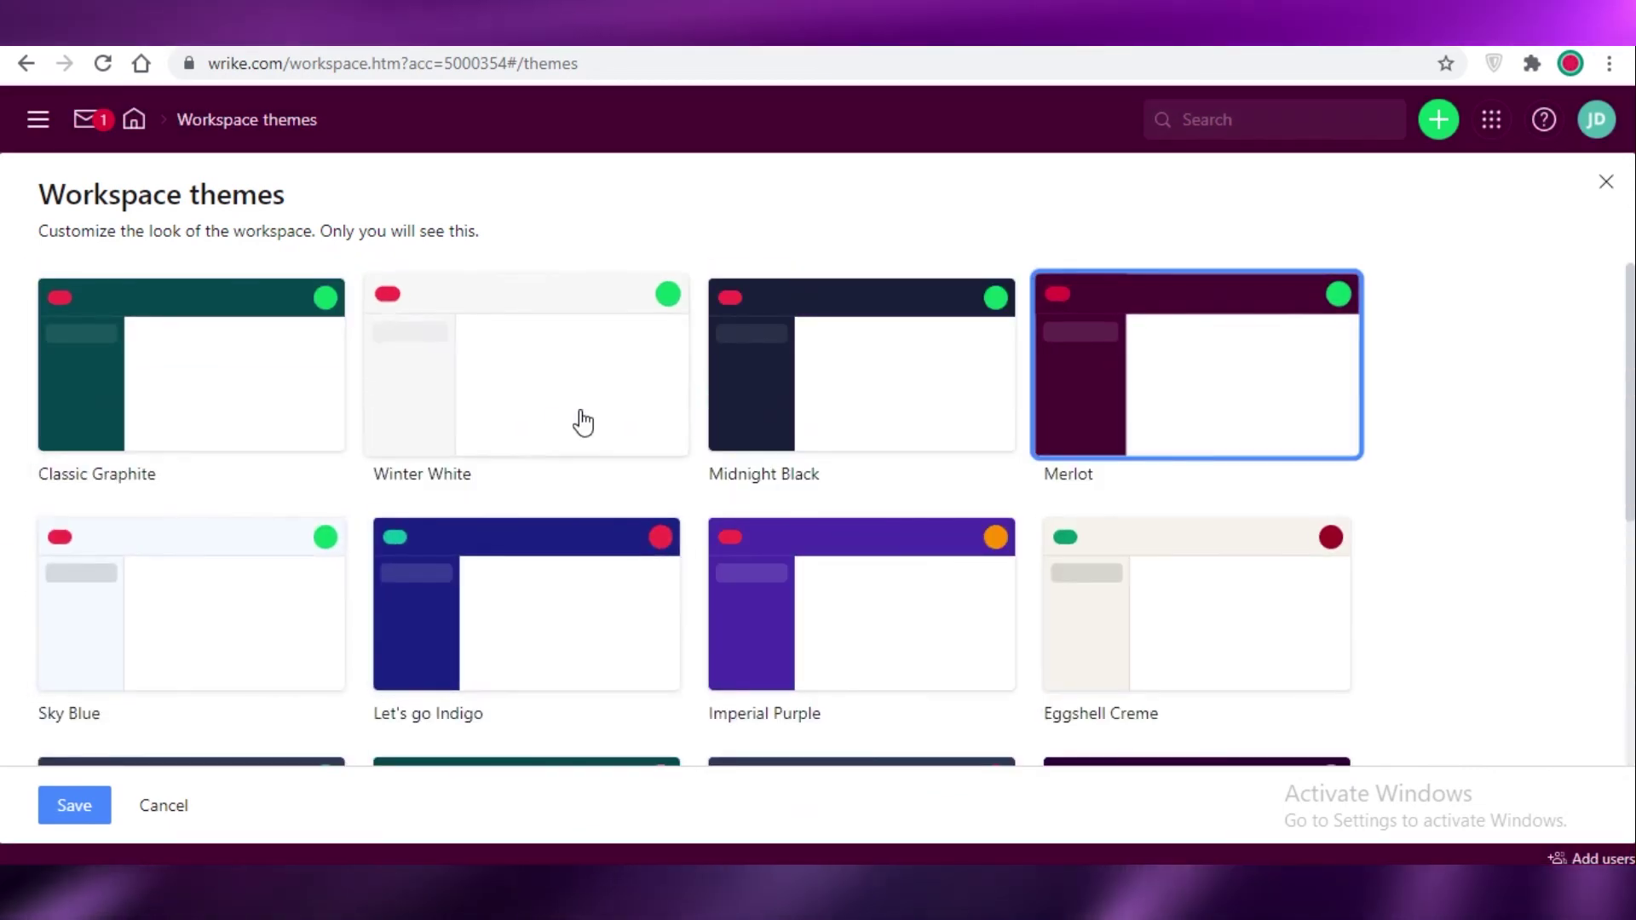
scroll(281, 552, "down", 5)
left_click(103, 566)
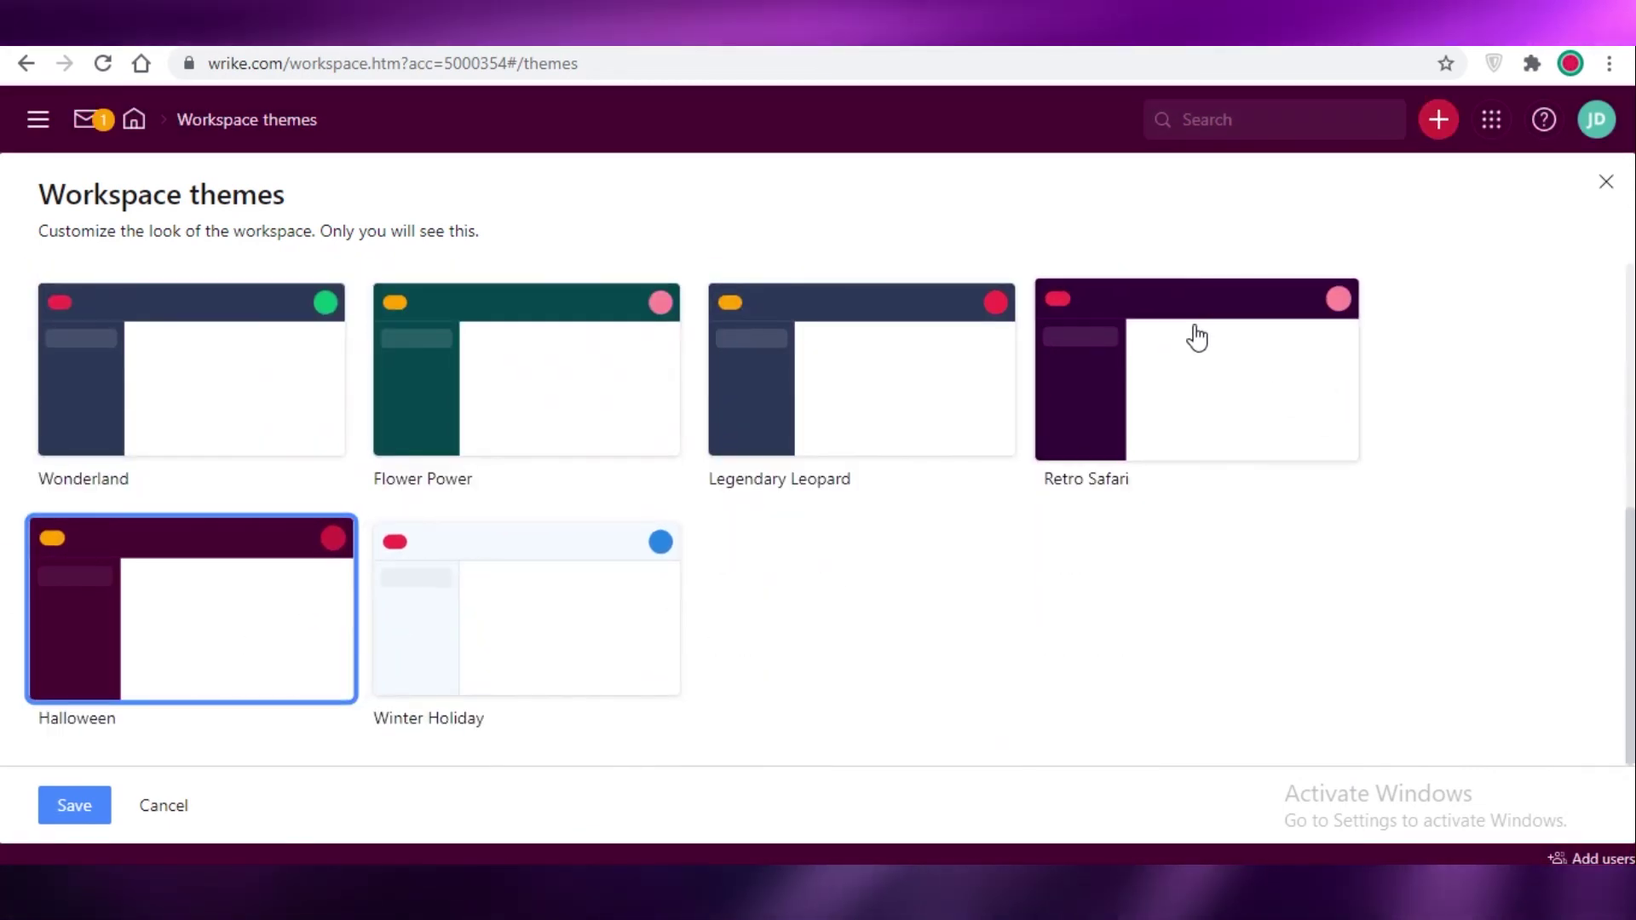
left_click(1194, 338)
scroll(1143, 420, "up", 5)
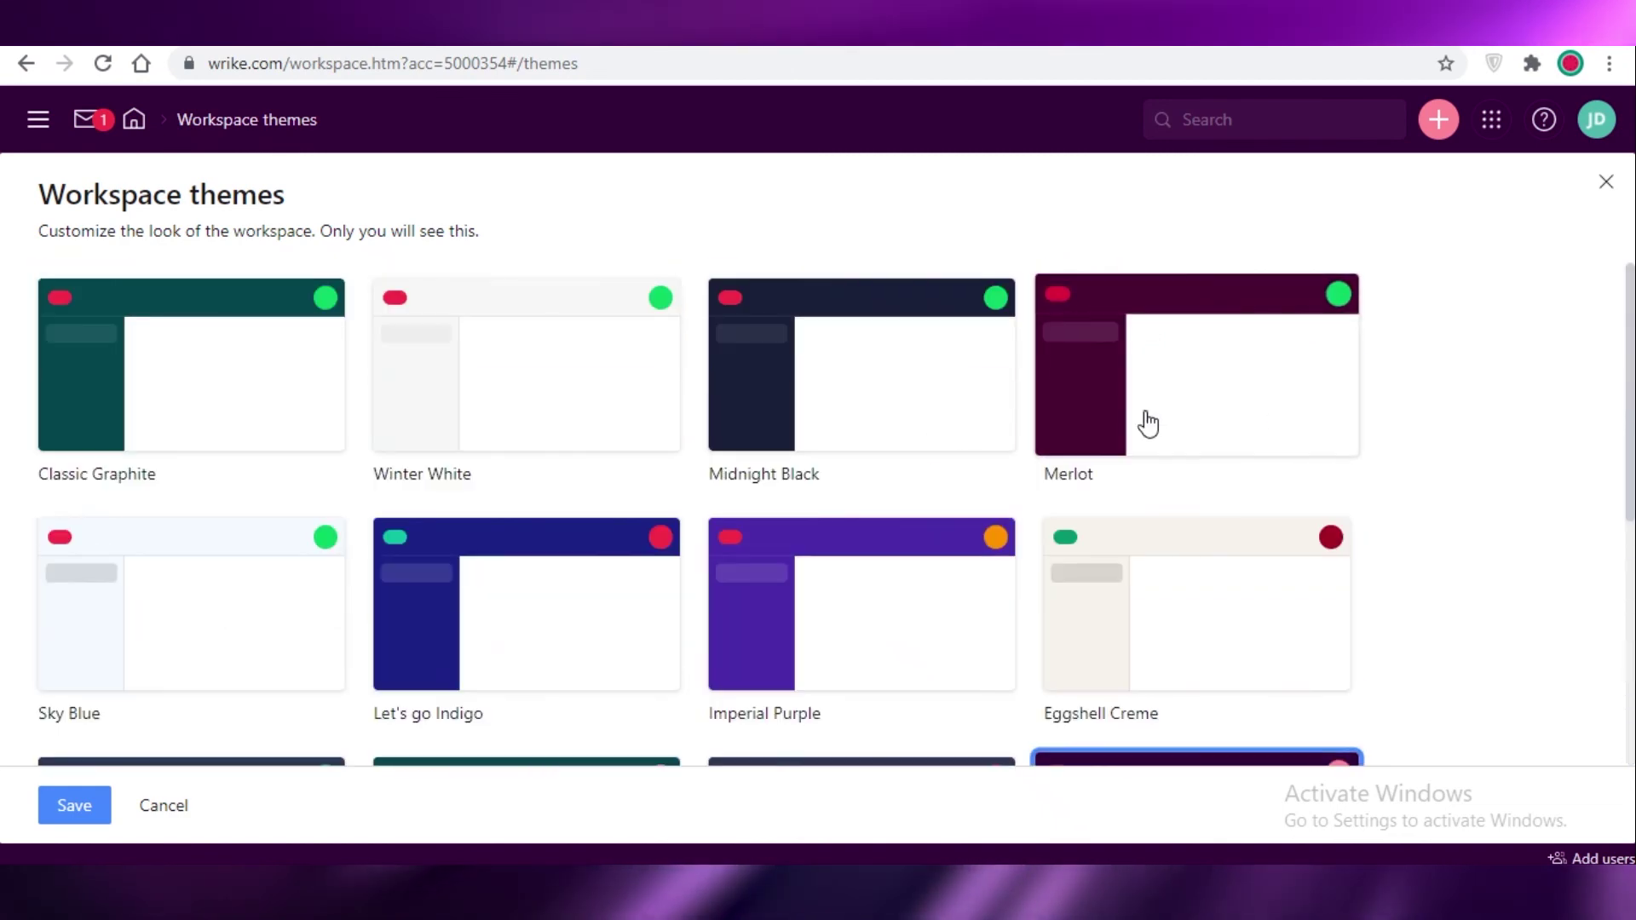
left_click(866, 449)
scroll(976, 511, "down", 5)
scroll(511, 460, "up", 2)
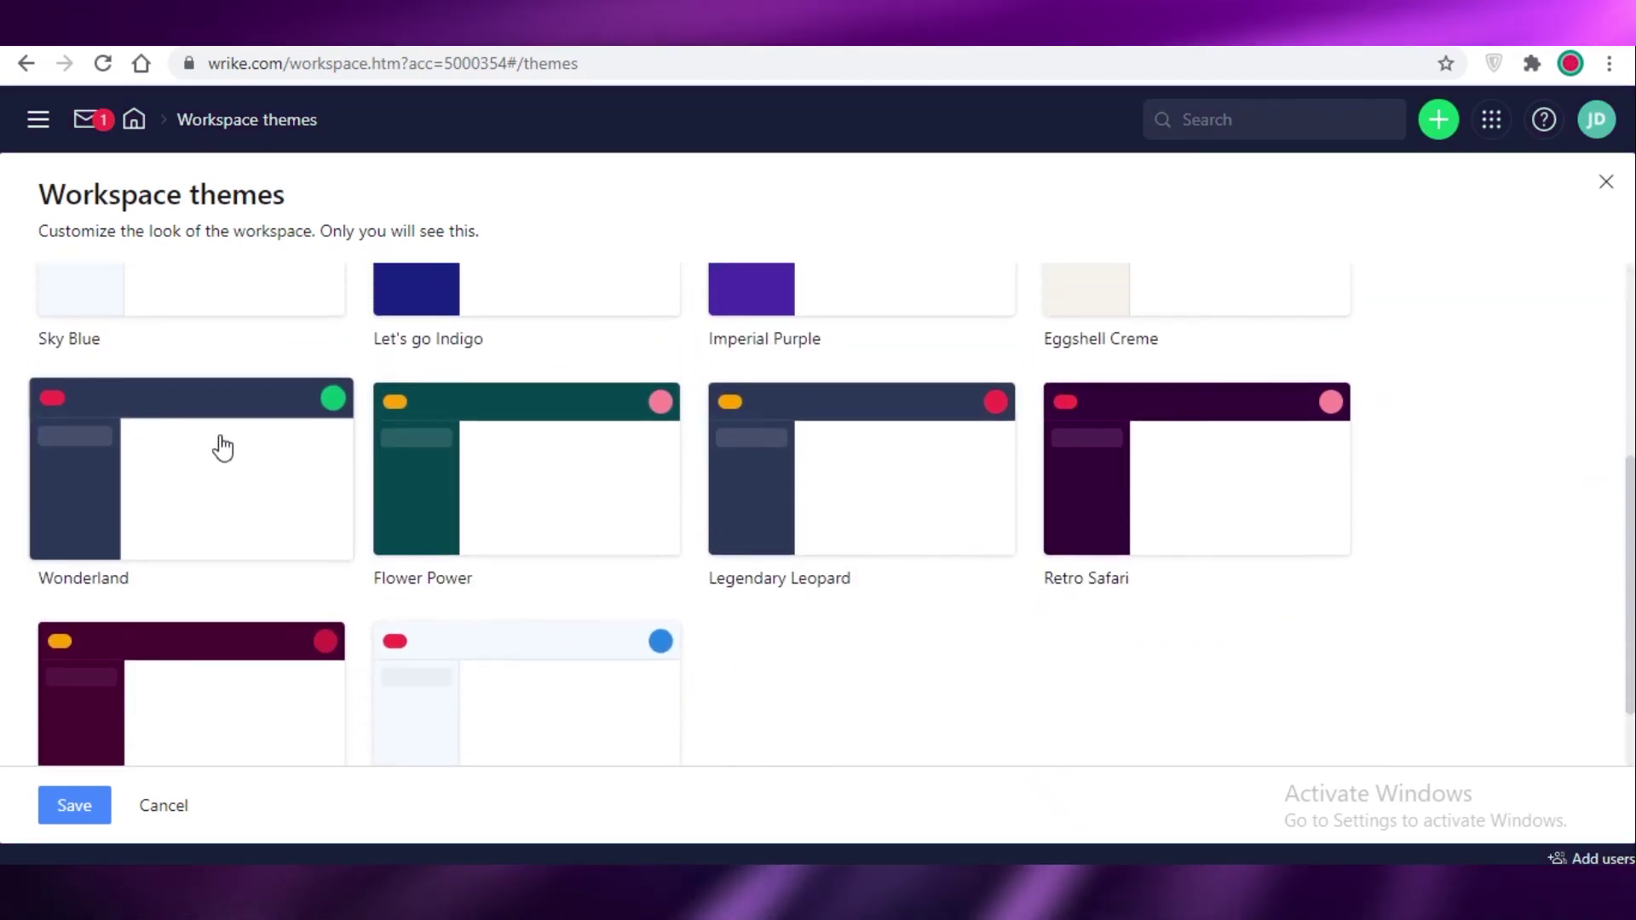
- Select the Halloween theme and save it as the workspace theme
left_click(143, 712)
scroll(119, 742, "down", 2)
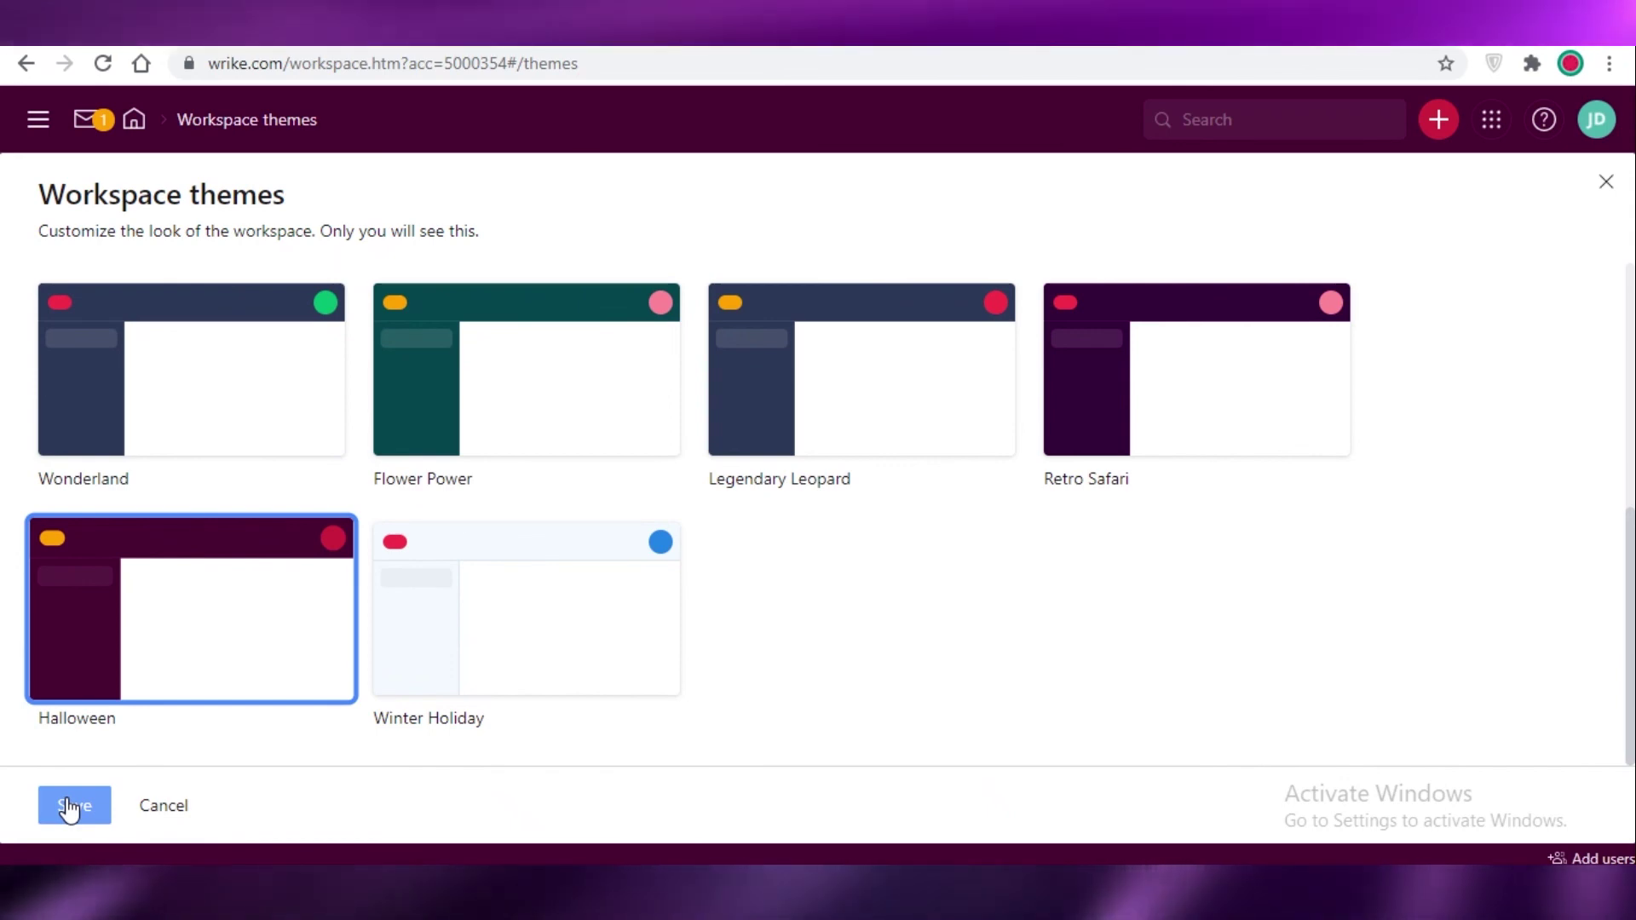
left_click(72, 806)
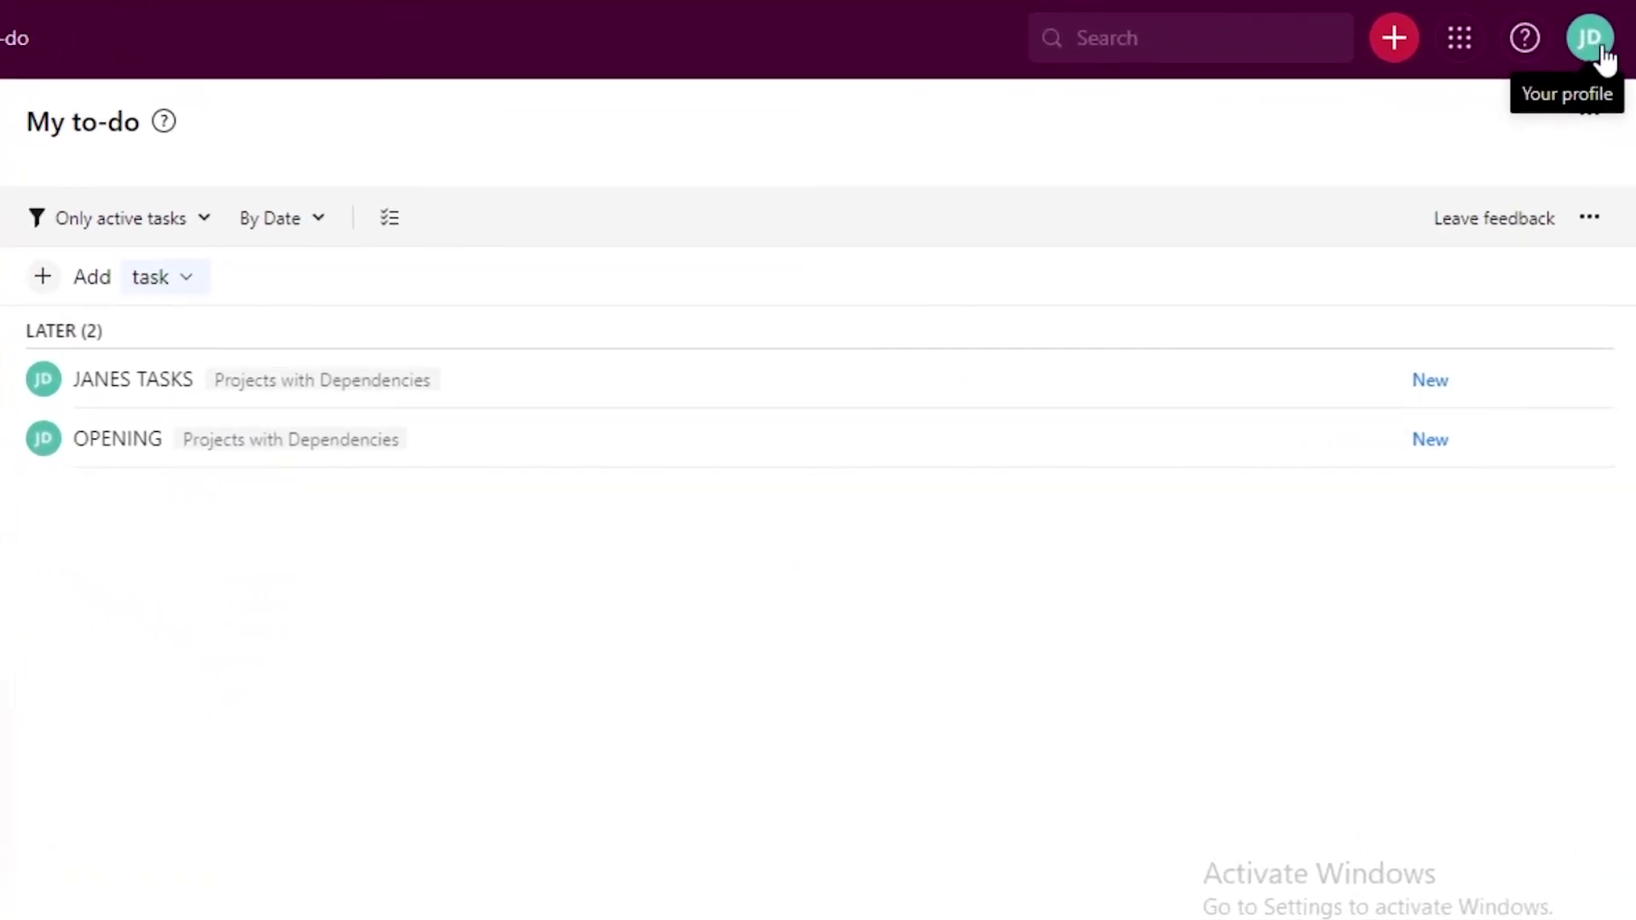
left_click(1601, 51)
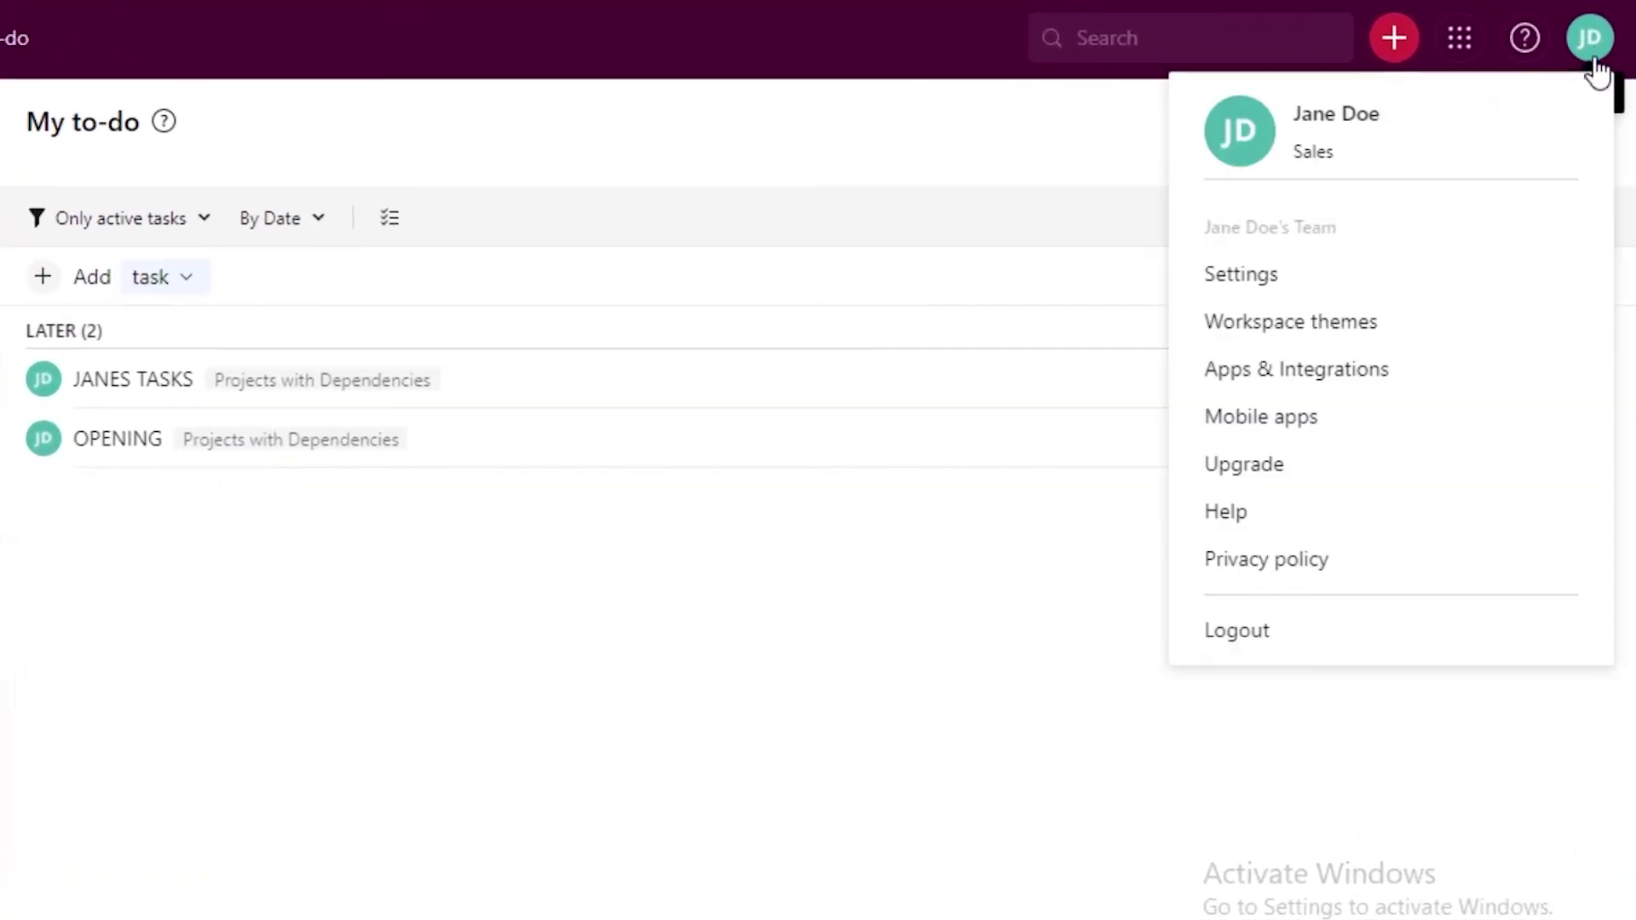
- Open Apps & Integrations and scroll down through the App Directory listings
left_click(1293, 370)
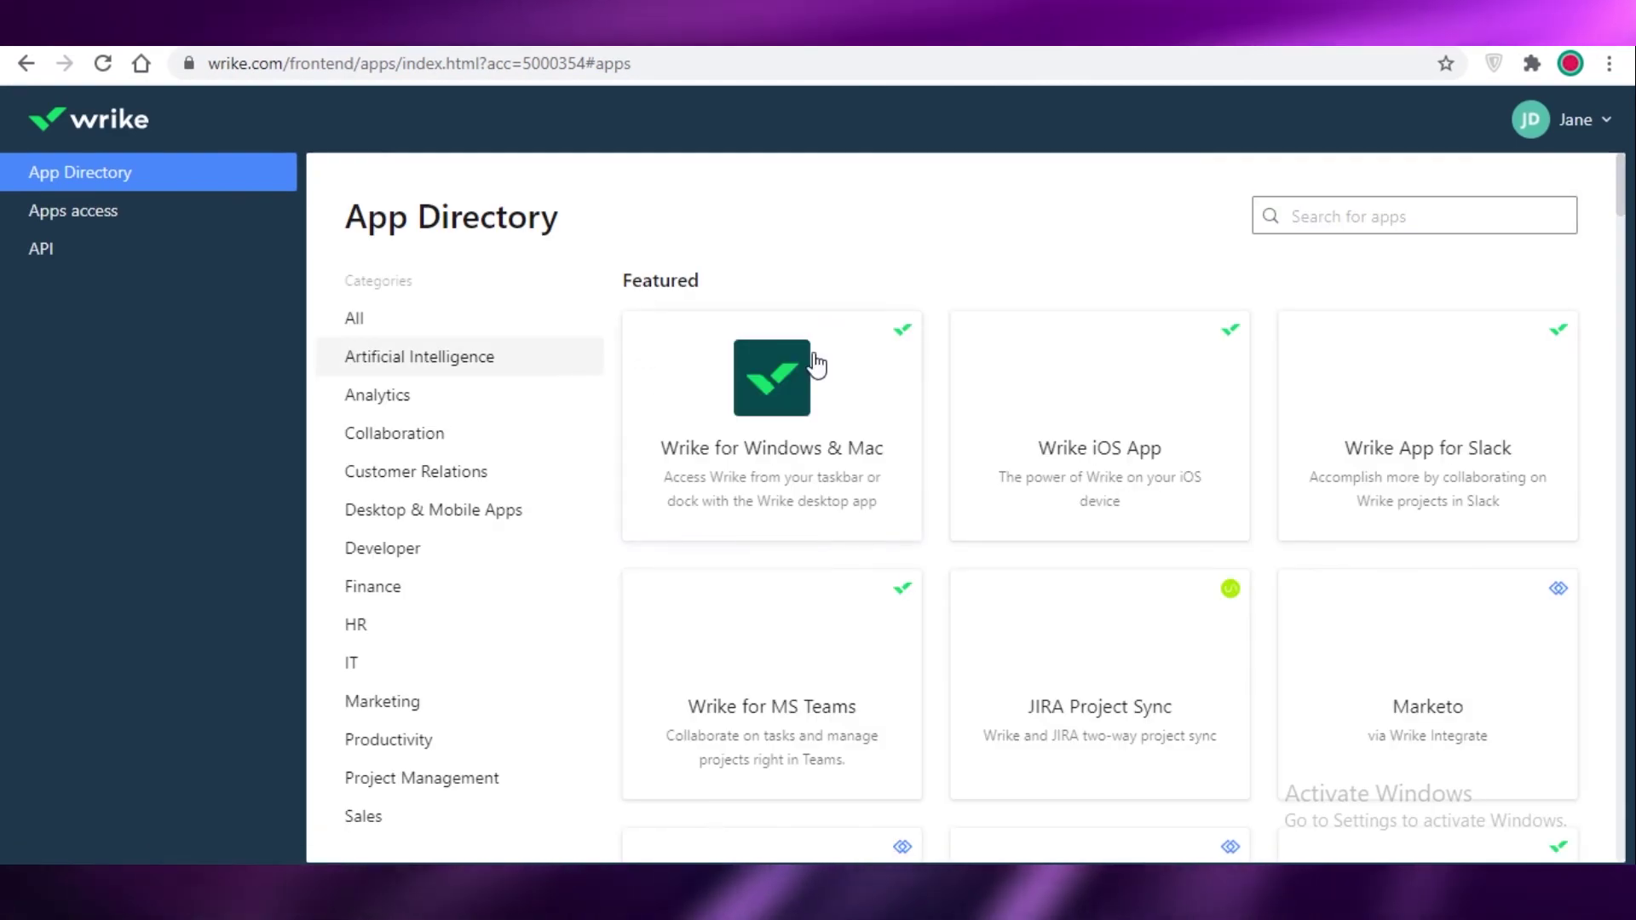
scroll(1224, 390, "down", 1)
scroll(1224, 390, "down", 2)
scroll(1224, 388, "up", 3)
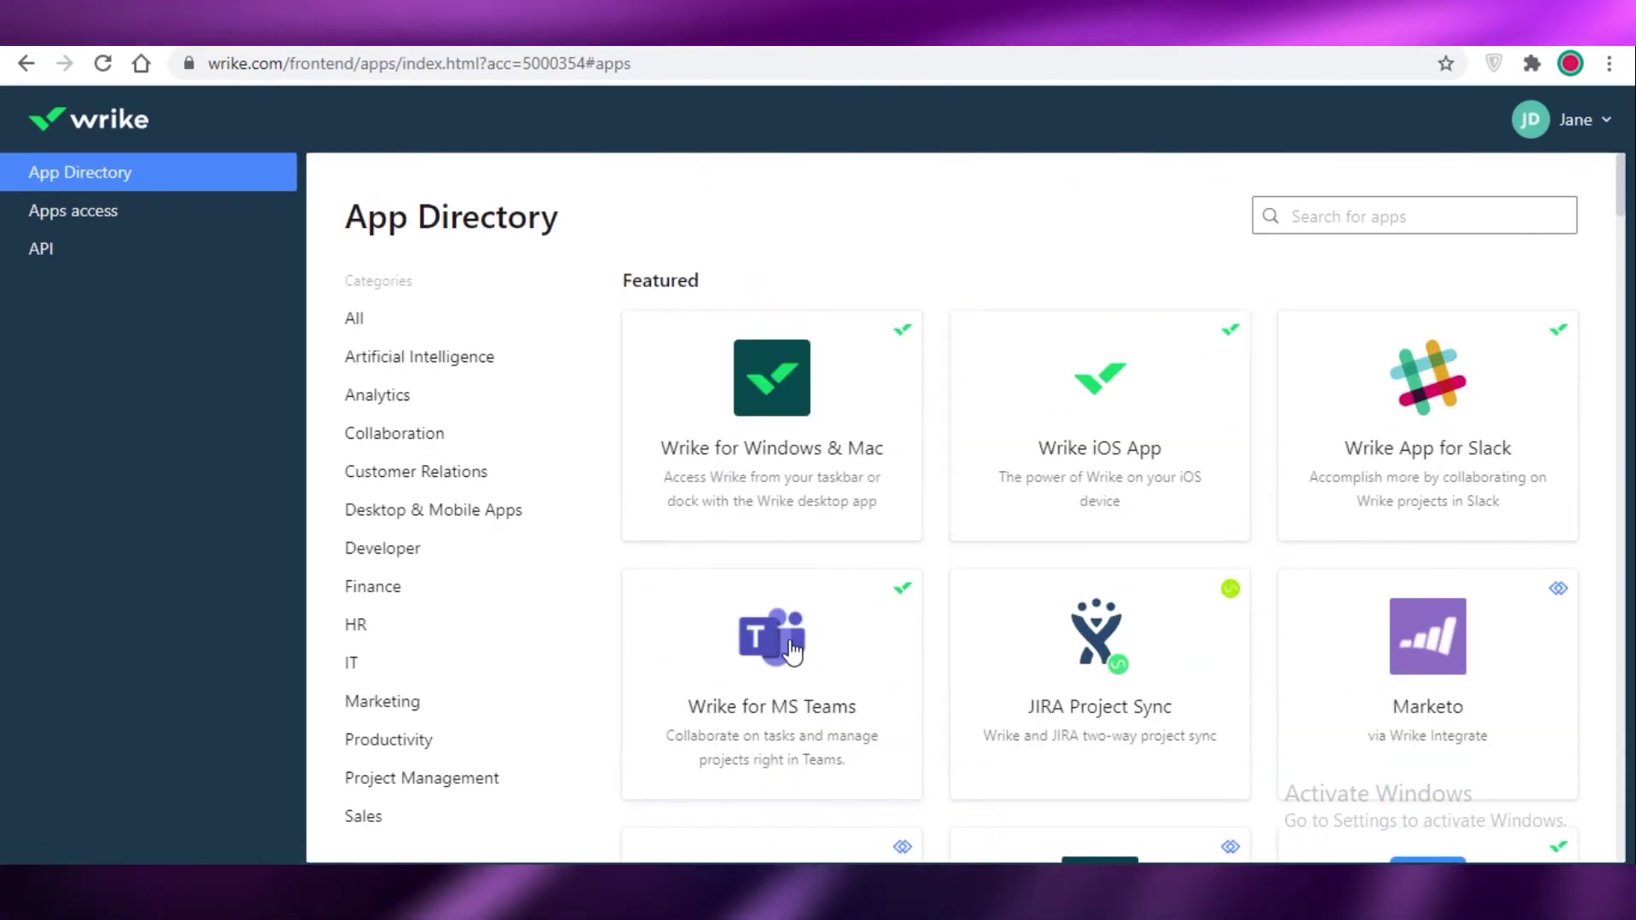
scroll(946, 537, "down", 1)
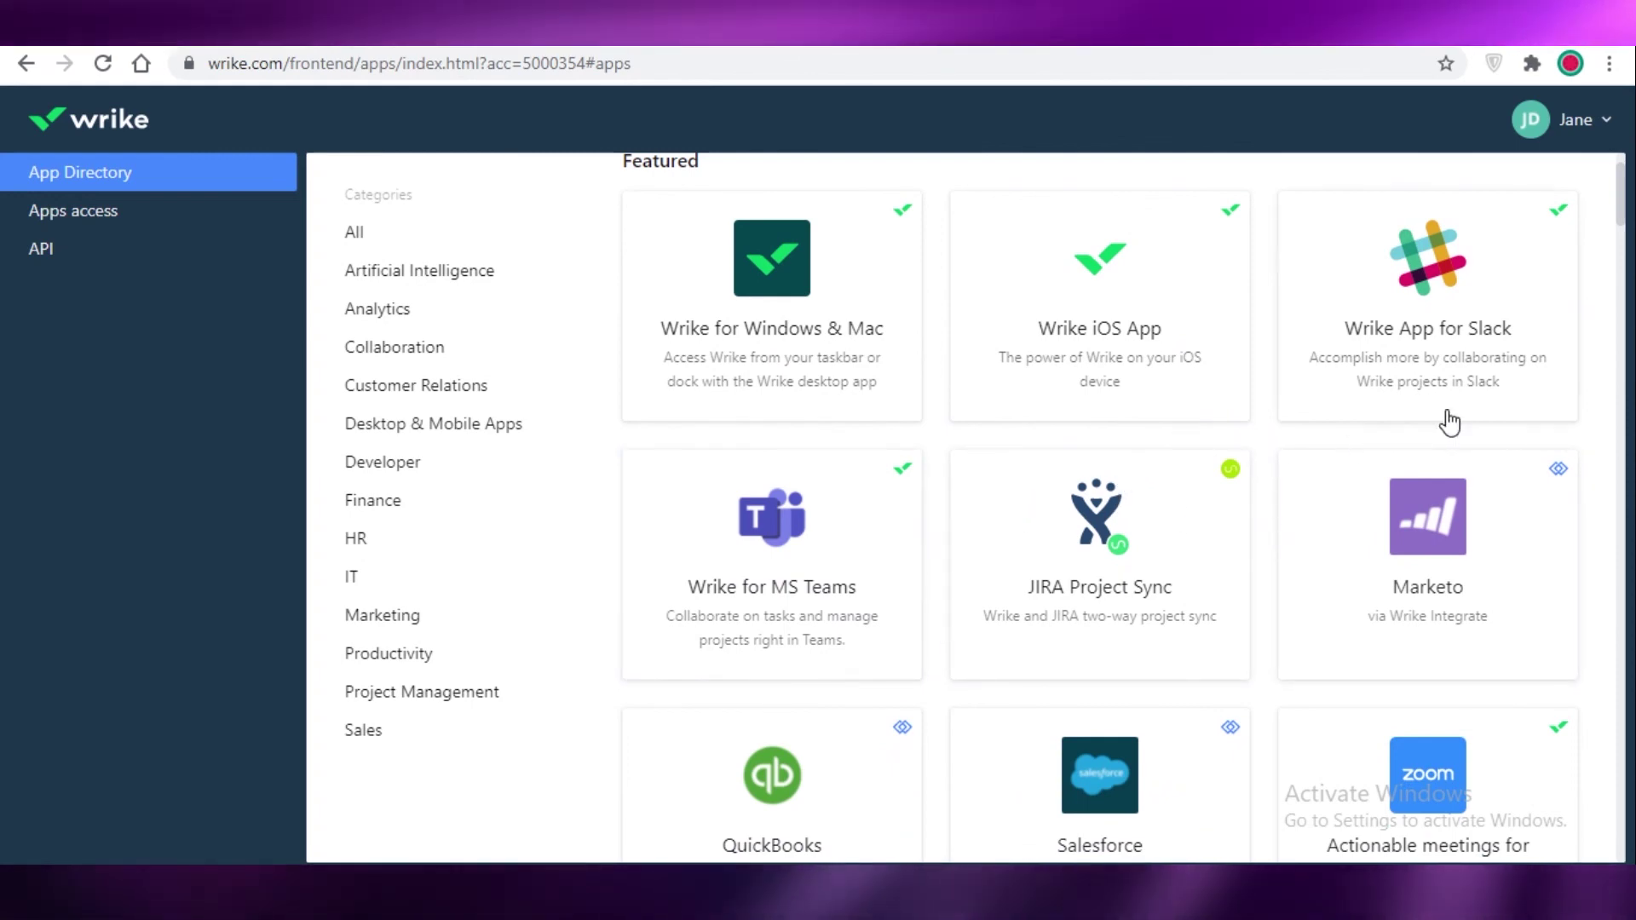
scroll(1449, 419, "down", 5)
scroll(1446, 418, "down", 2)
scroll(1168, 513, "down", 1)
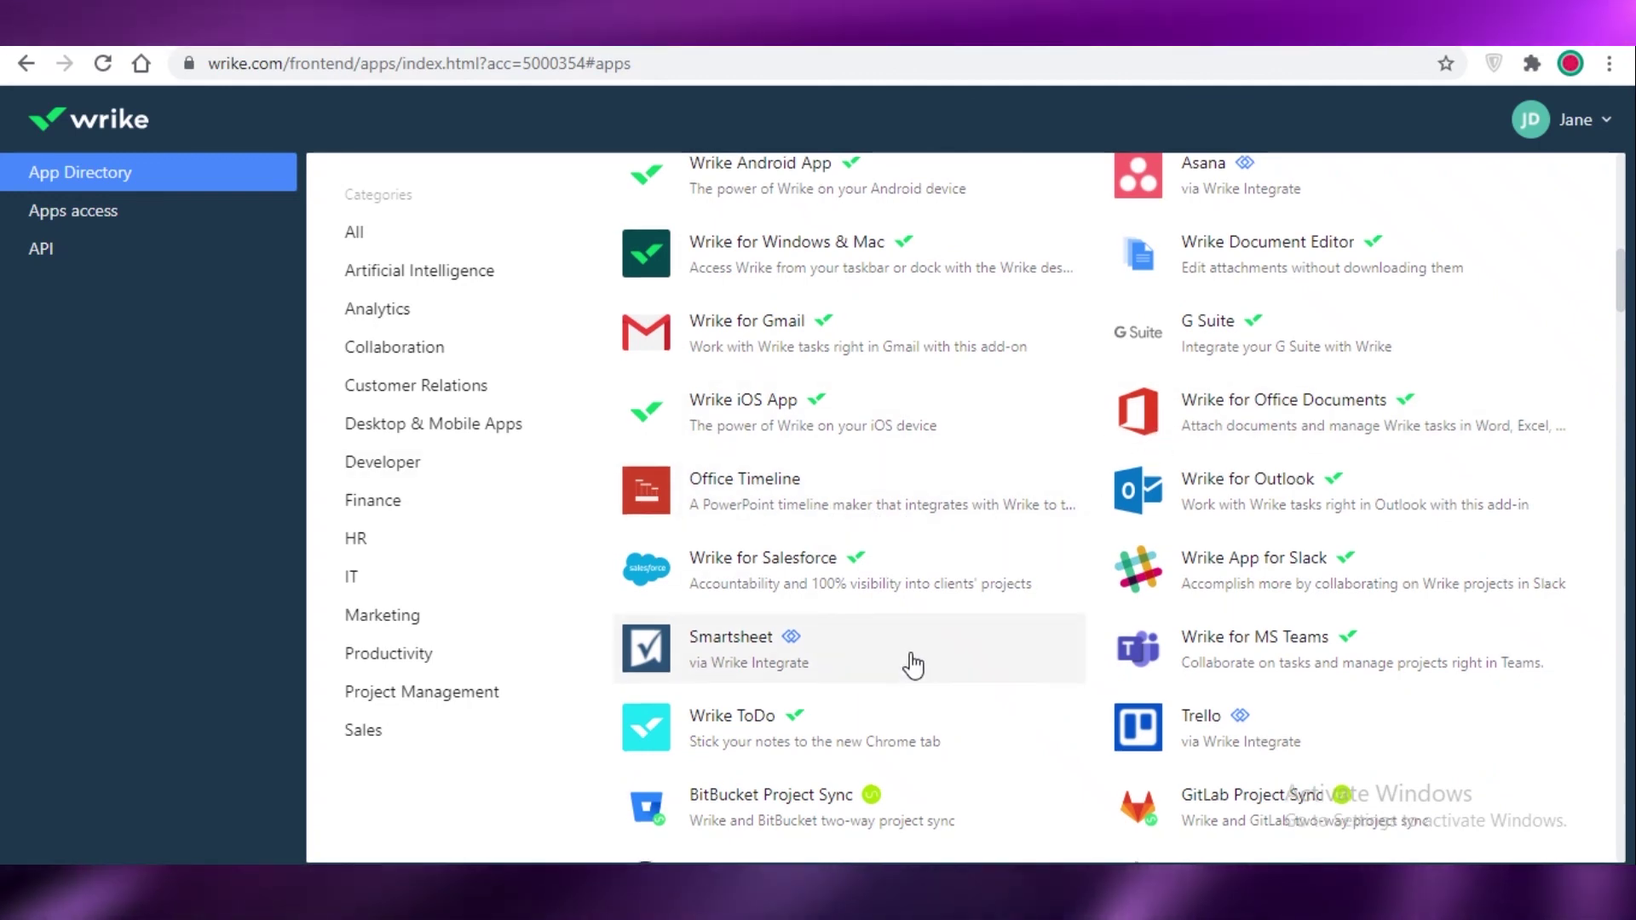
scroll(906, 669, "down", 8)
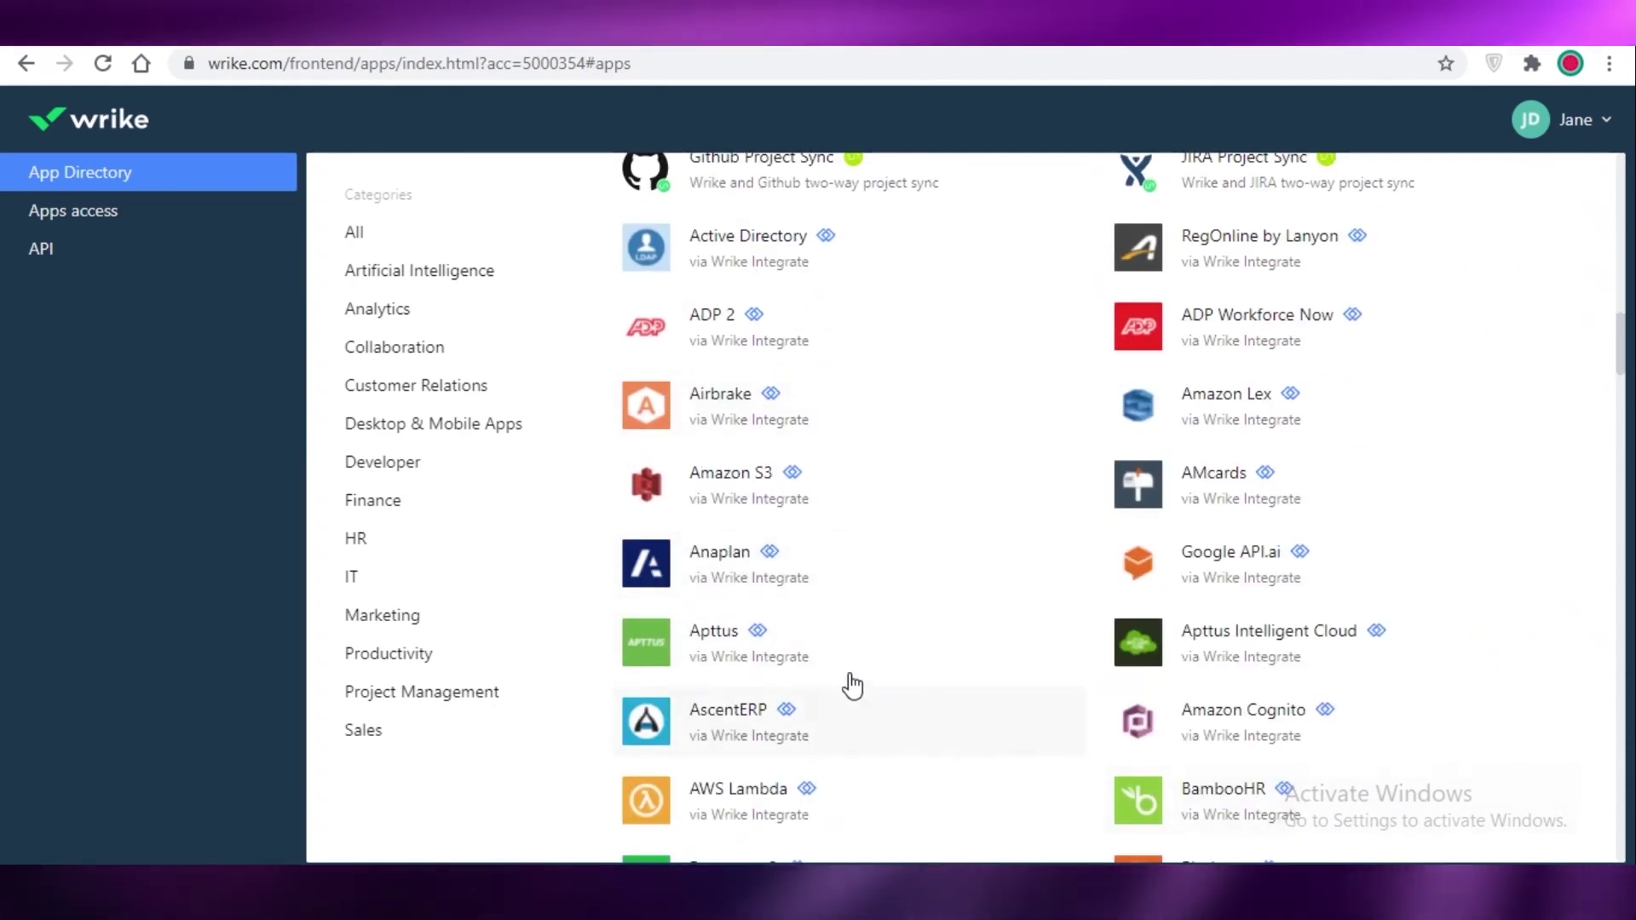
scroll(852, 682, "down", 4)
scroll(725, 602, "up", 6)
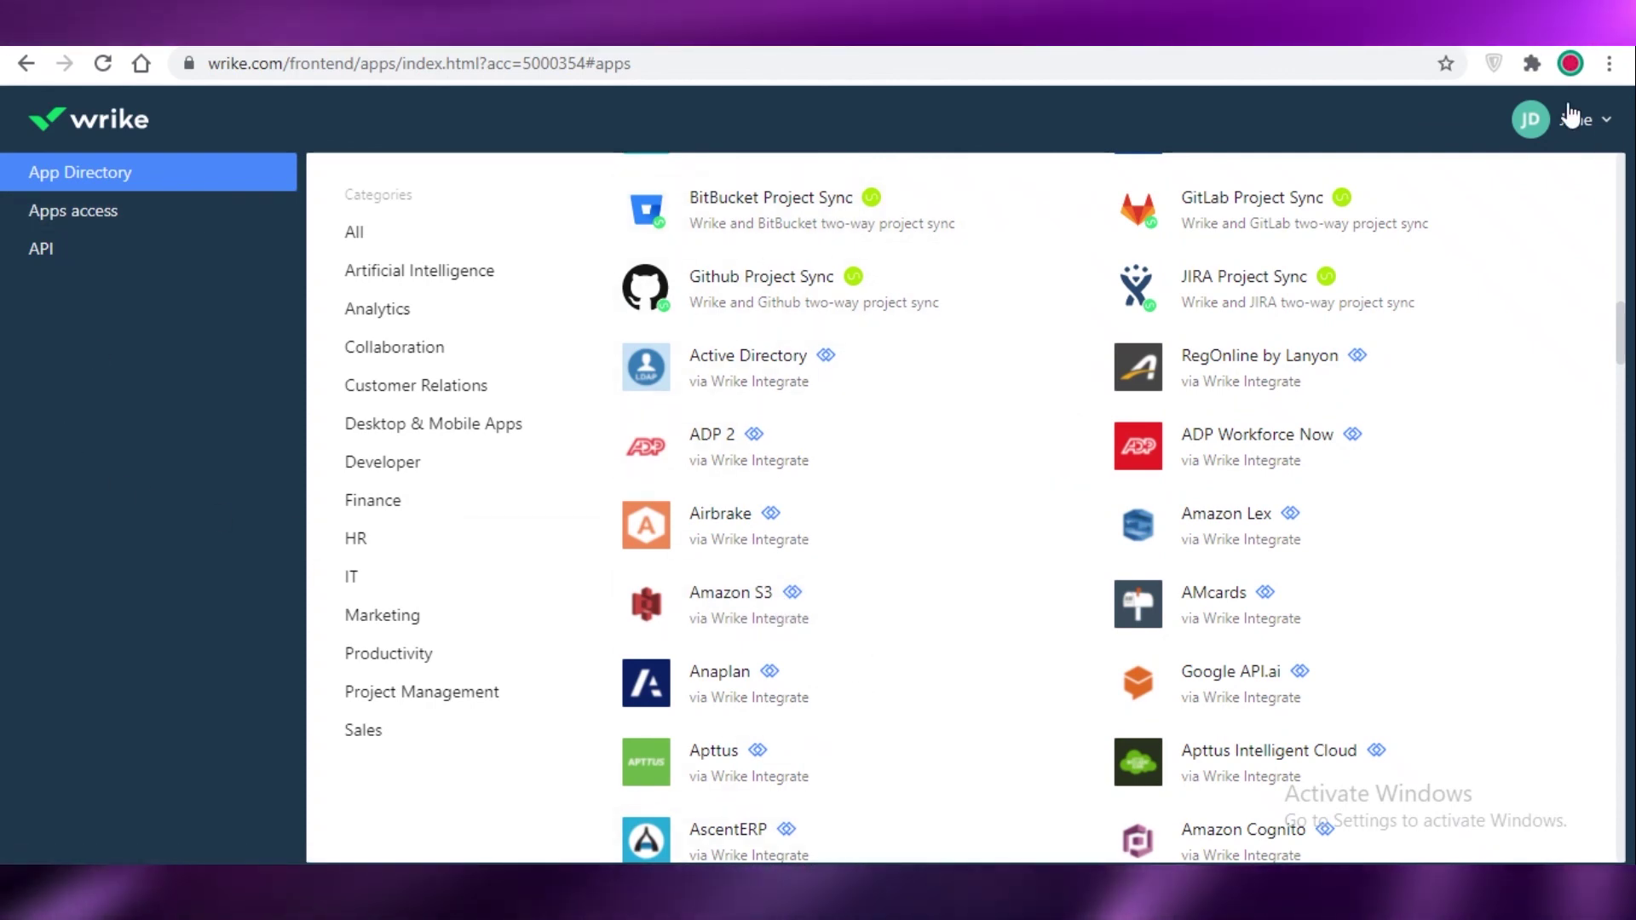
- Scroll back up to the Featured integrations like Wrike App for Slack and JIRA Project Sync
left_click(1576, 119)
scroll(592, 380, "up", 7)
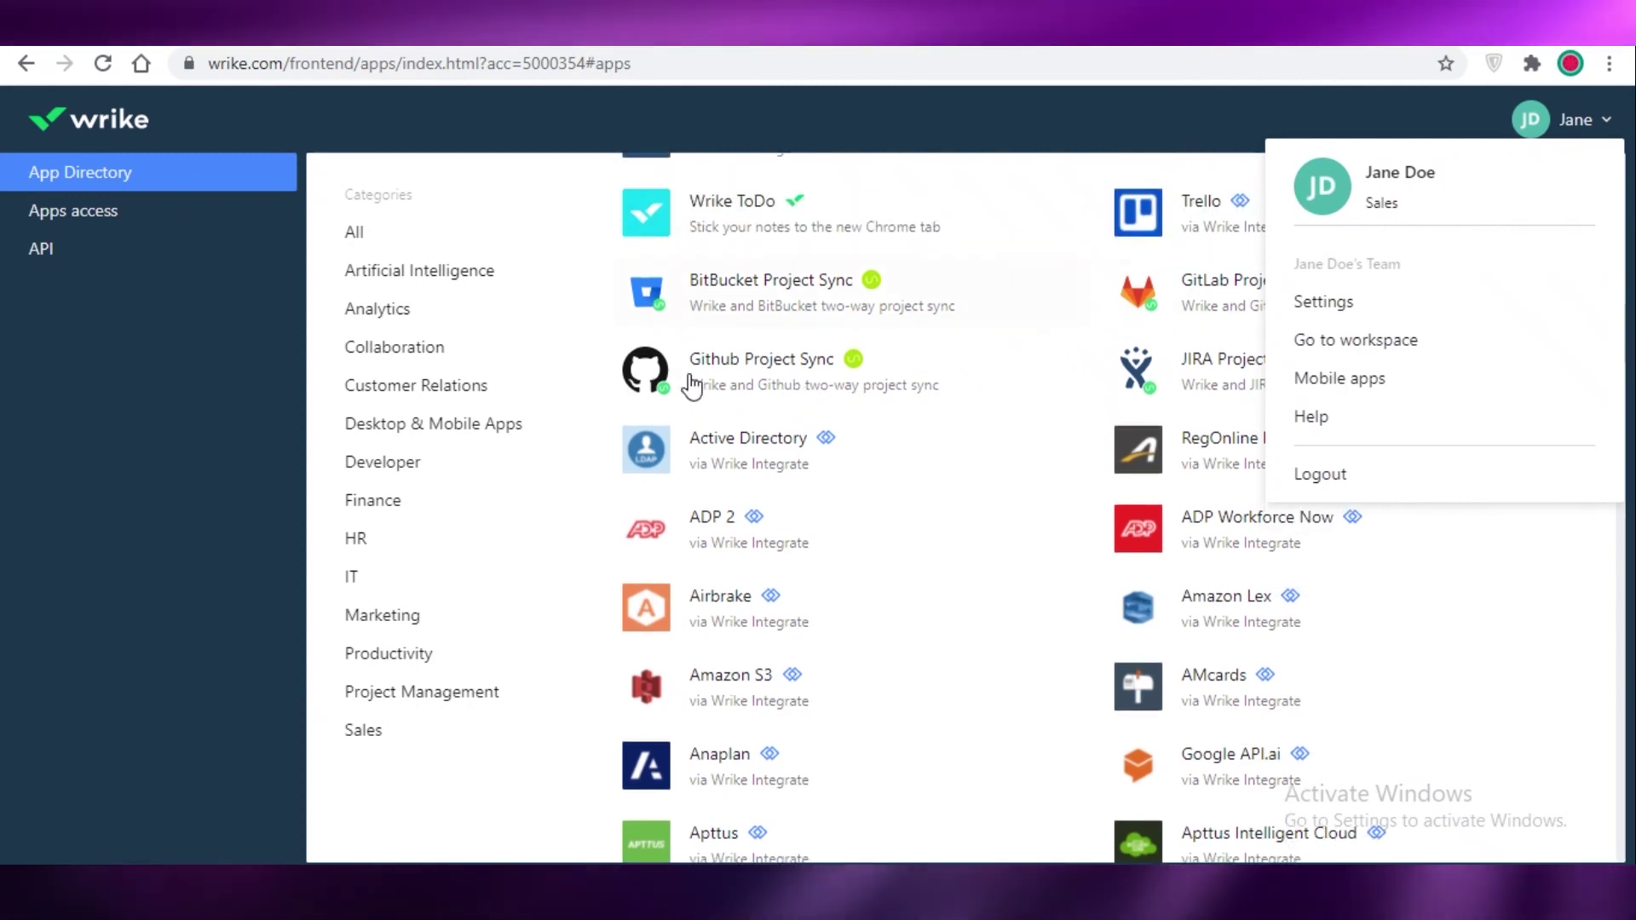
scroll(869, 427, "up", 10)
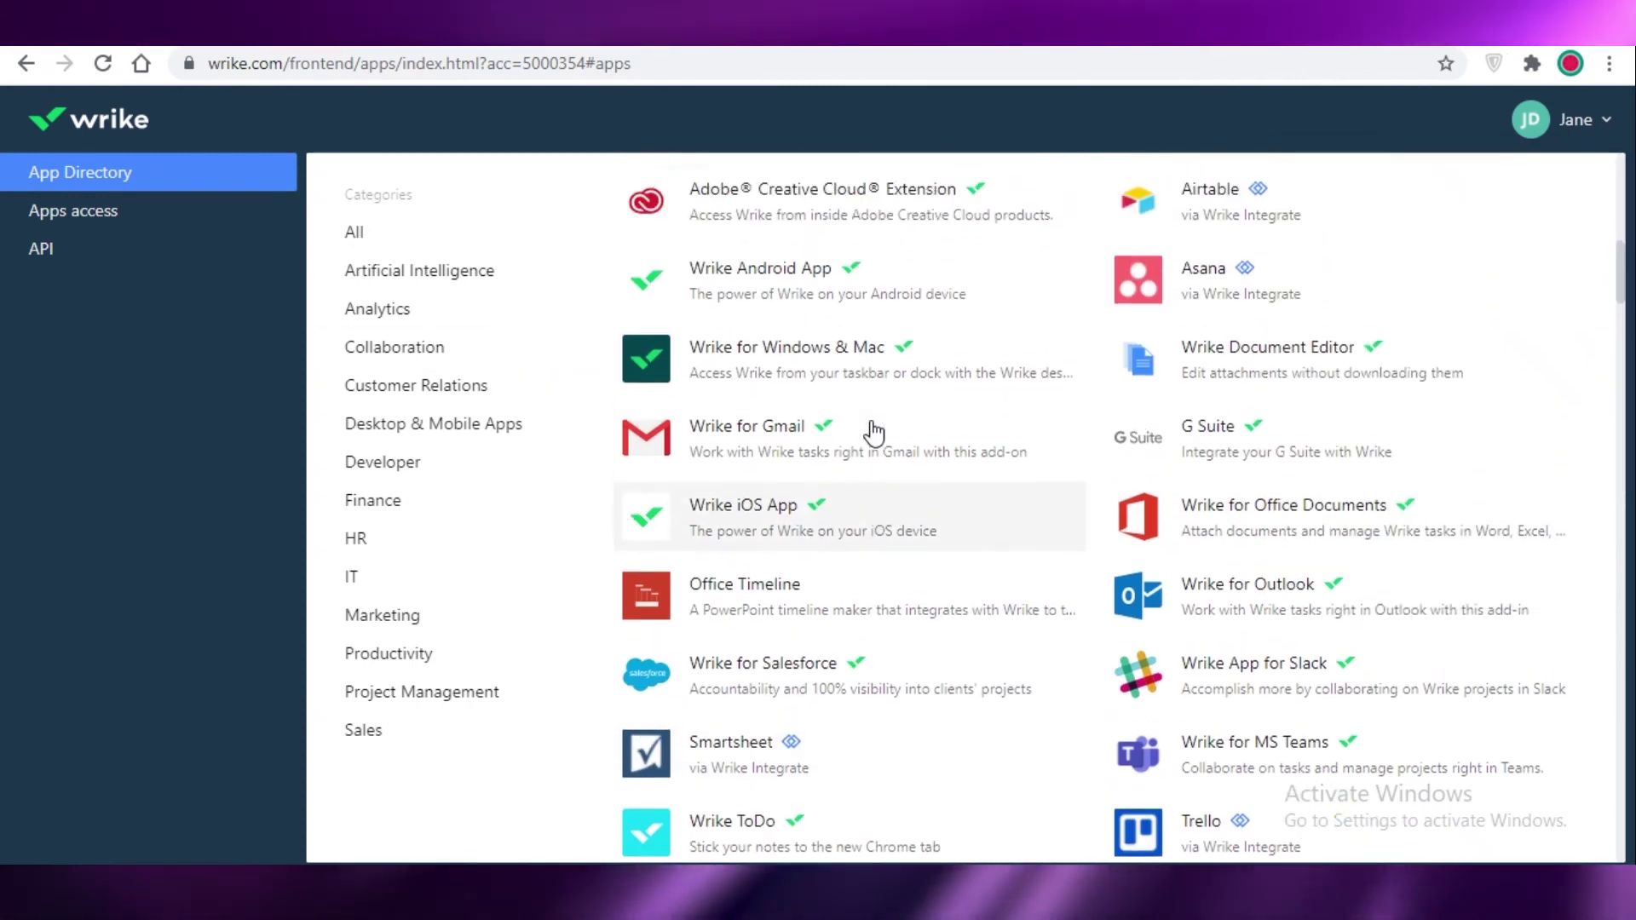
scroll(886, 435, "up", 1)
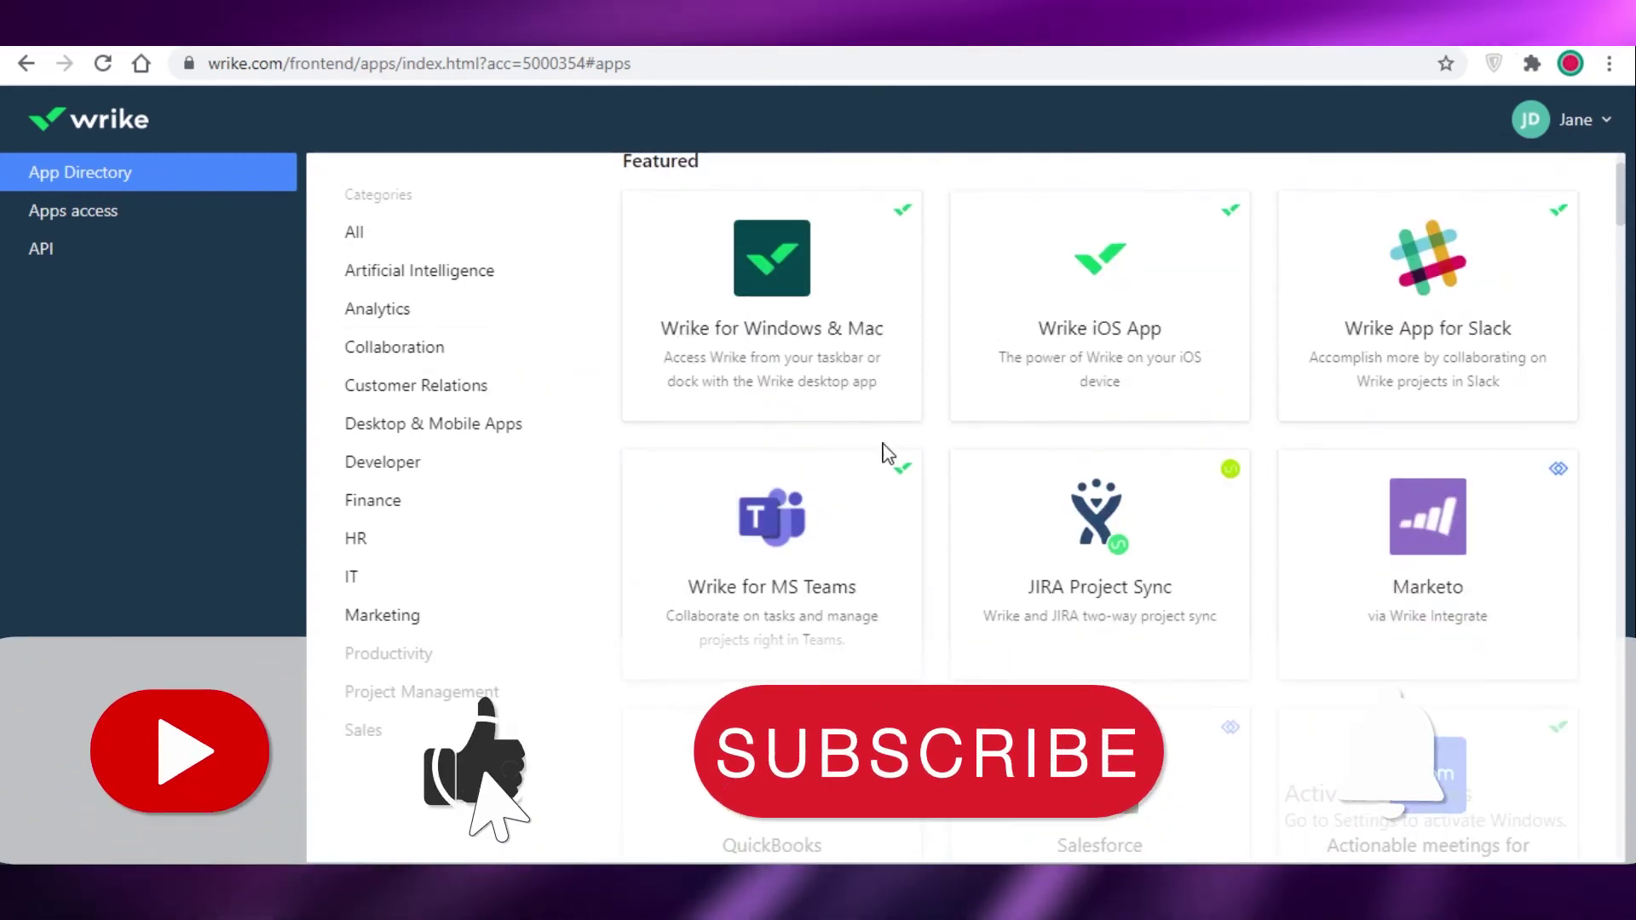